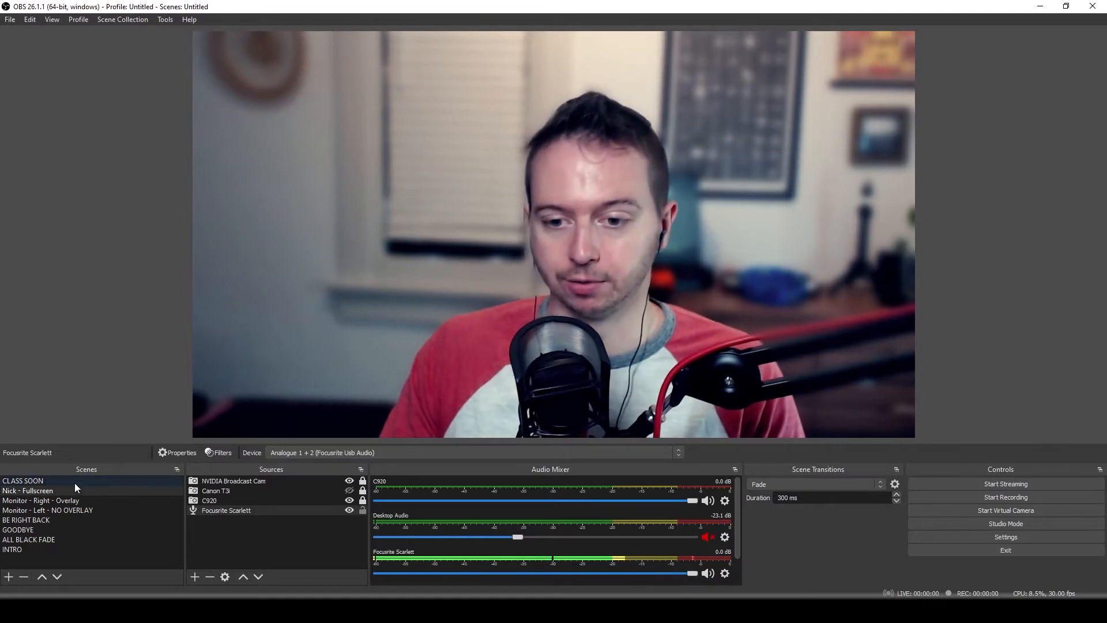
Switch to the CLASS SOON scene and back to the fullscreen camera scene to compare them.
click(71, 487)
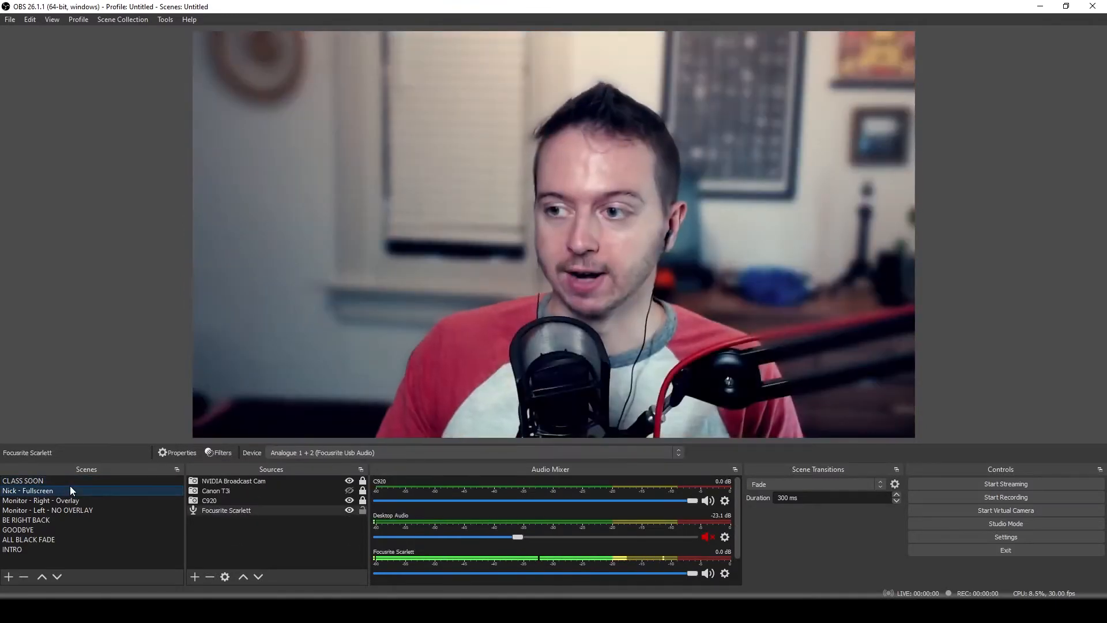
click(52, 479)
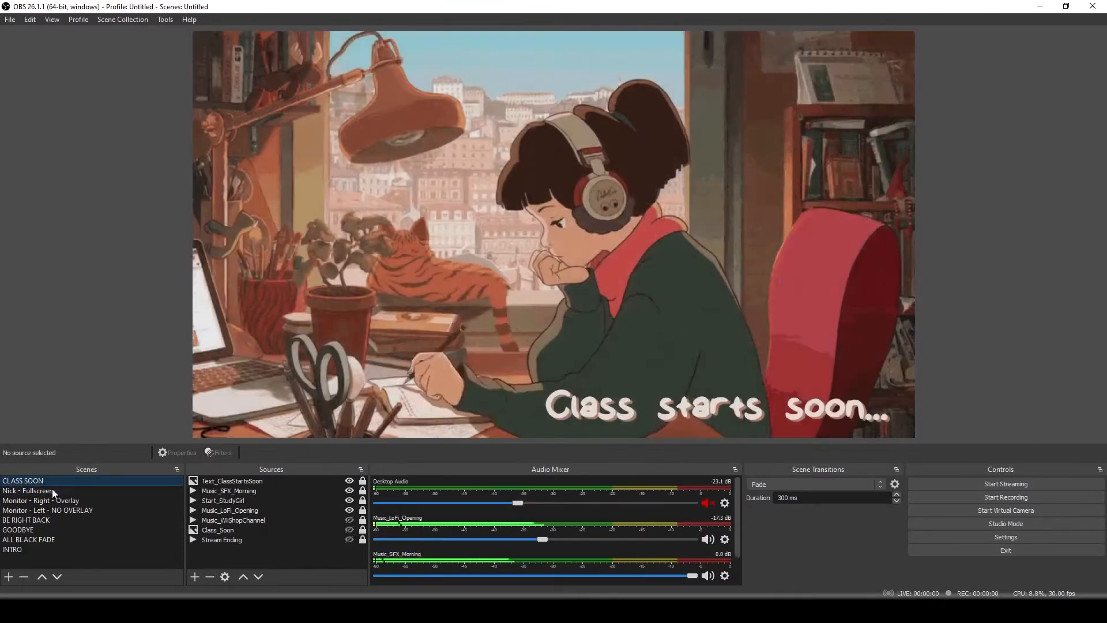
click(52, 490)
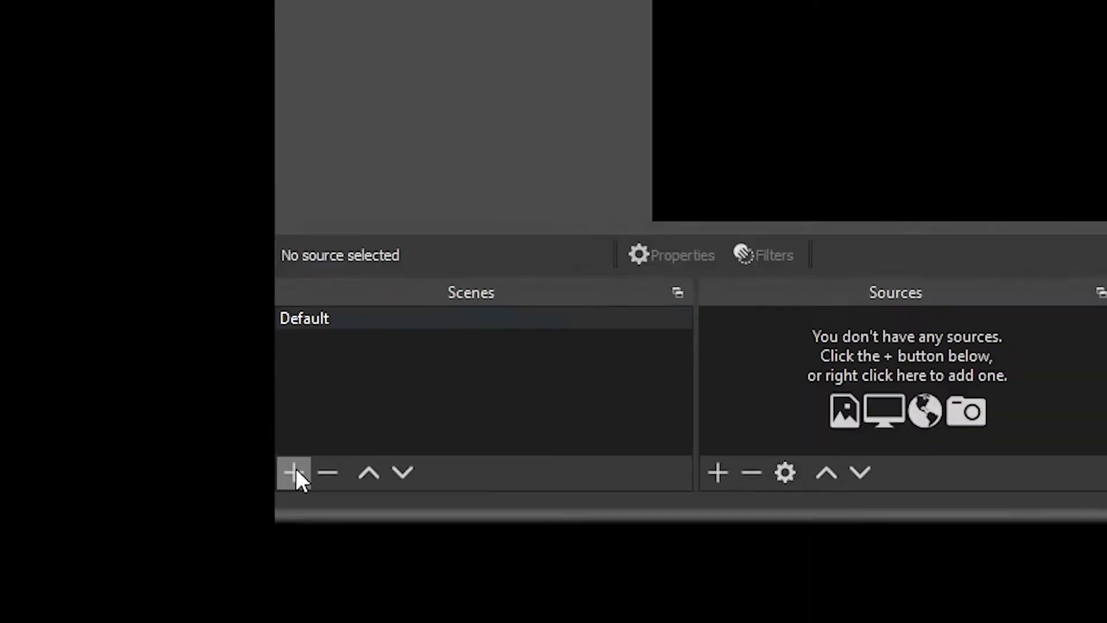
Add a new scene named MAIN and select it.
click(351, 452)
text(MAIN)
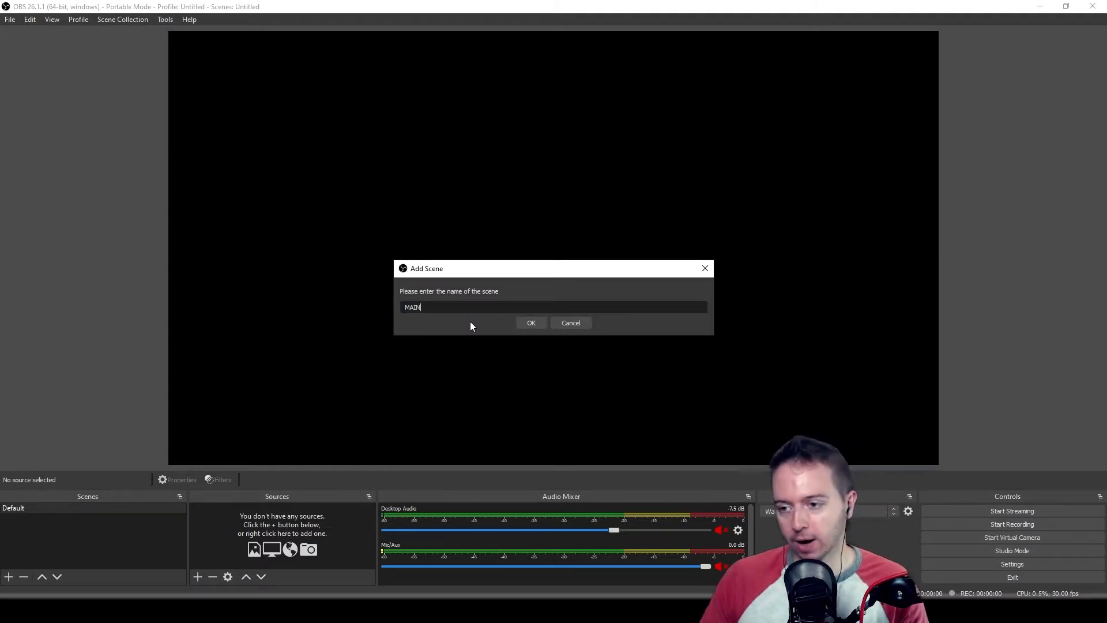
click(534, 322)
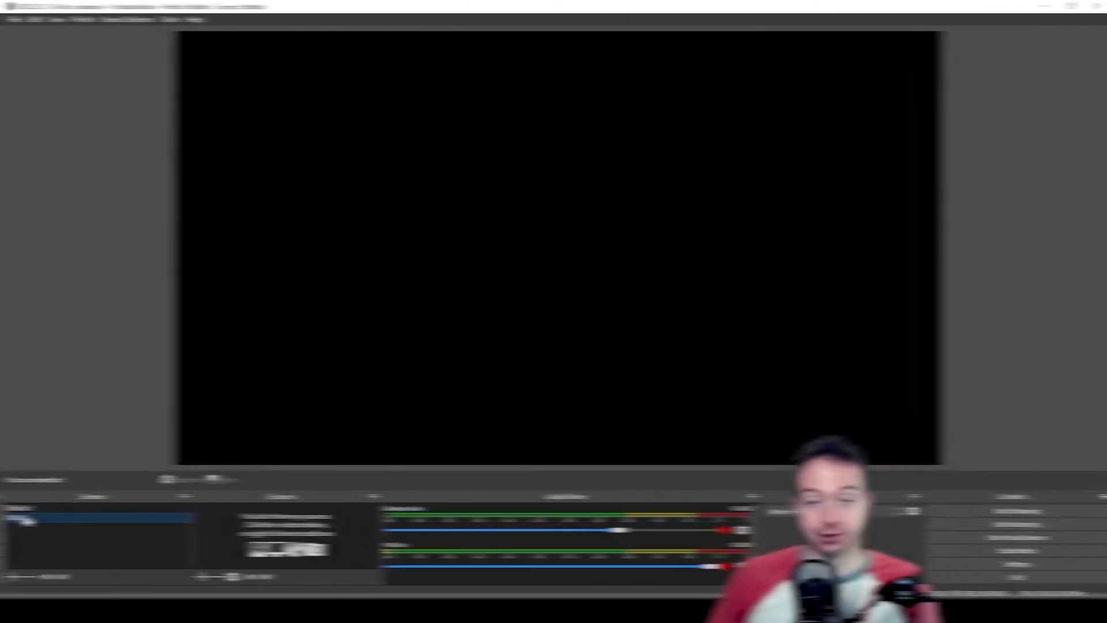
click(52, 517)
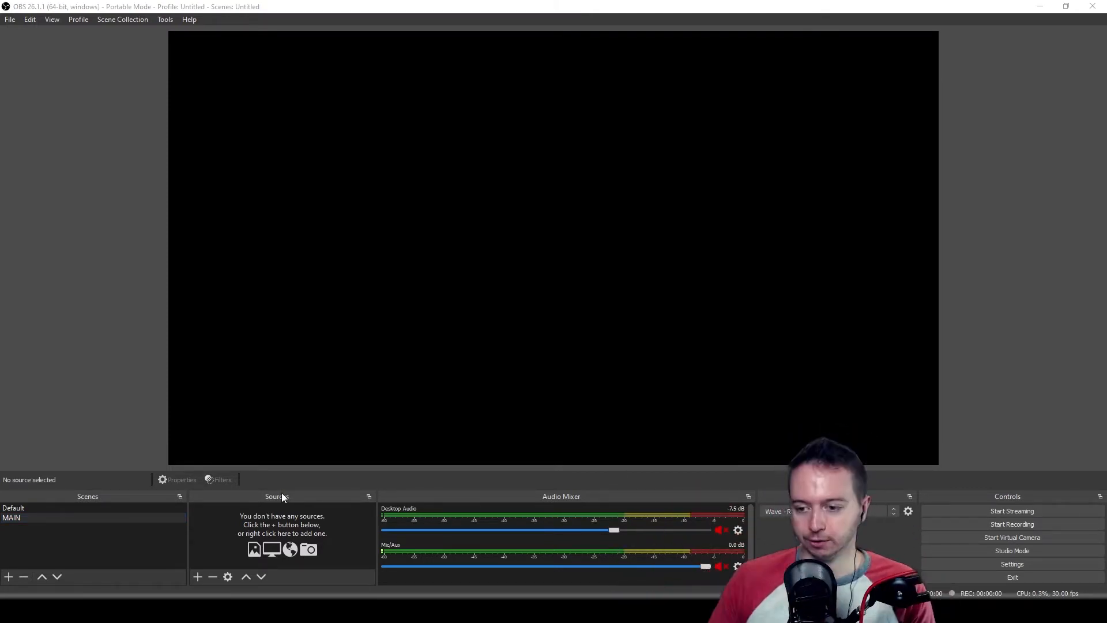
Add a Video Capture Device source named Webcam using the HD Pro Webcam C920, and move its image toward the canvas centre.
click(197, 576)
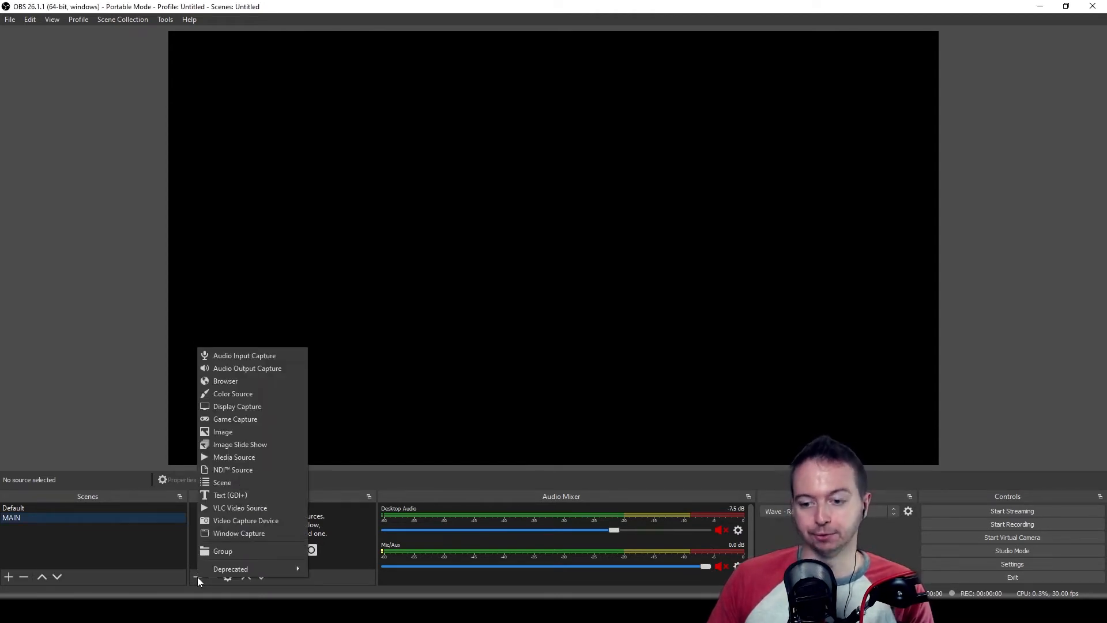
click(232, 520)
text(Webcam)
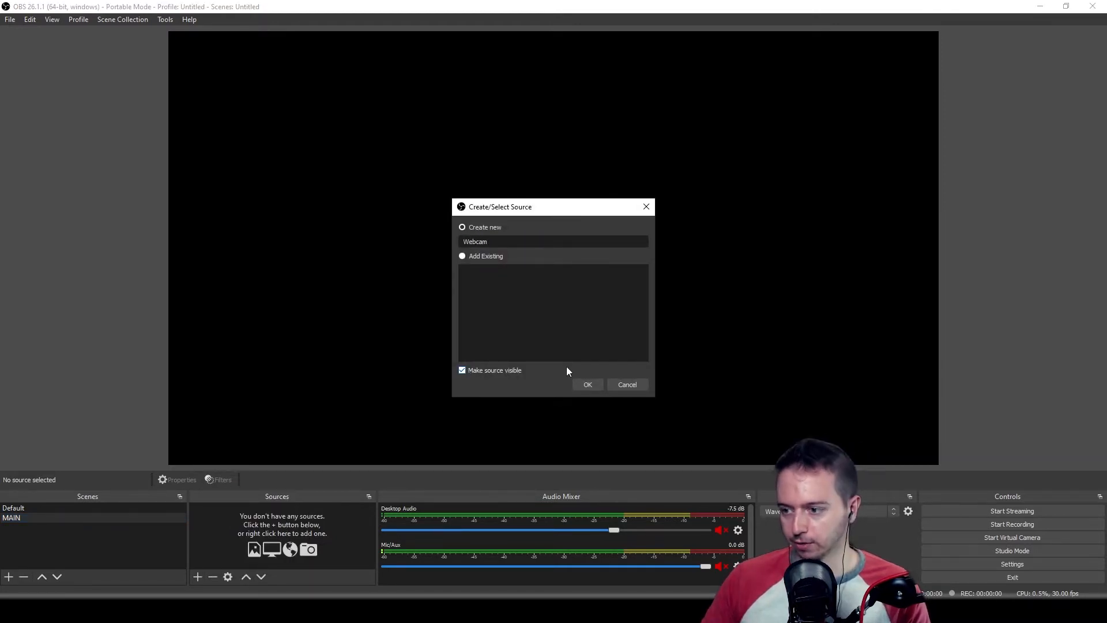
click(587, 384)
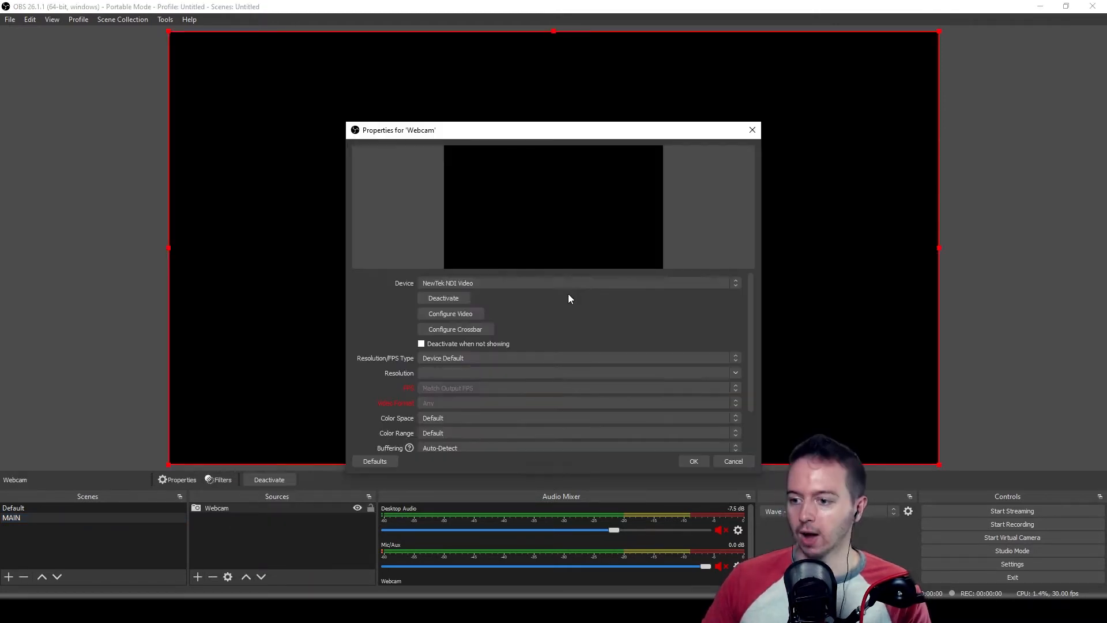
click(518, 283)
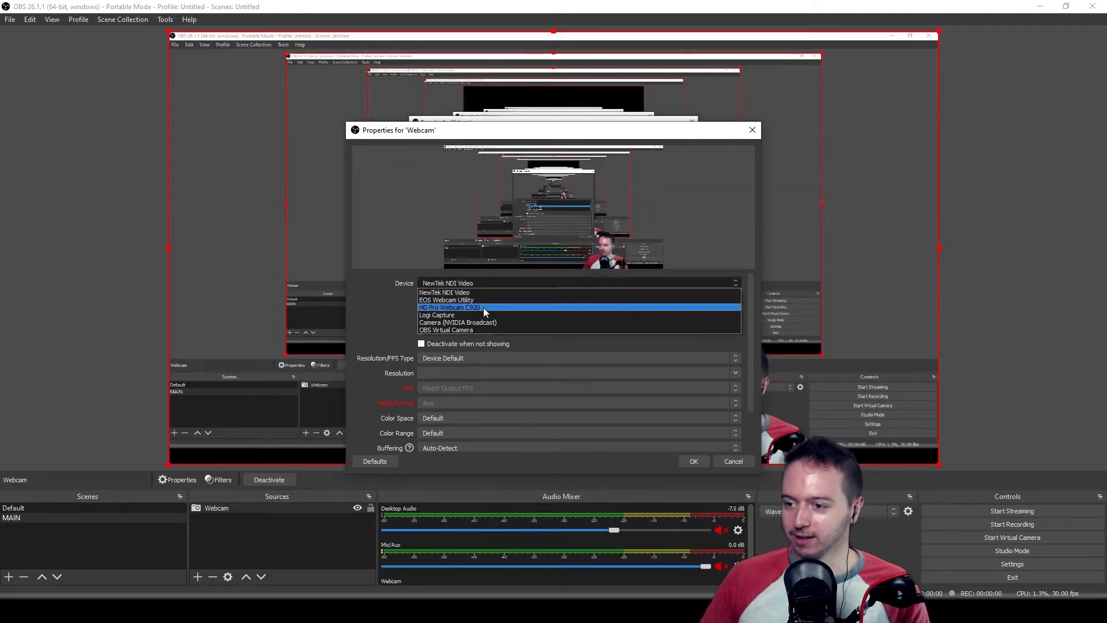
click(480, 306)
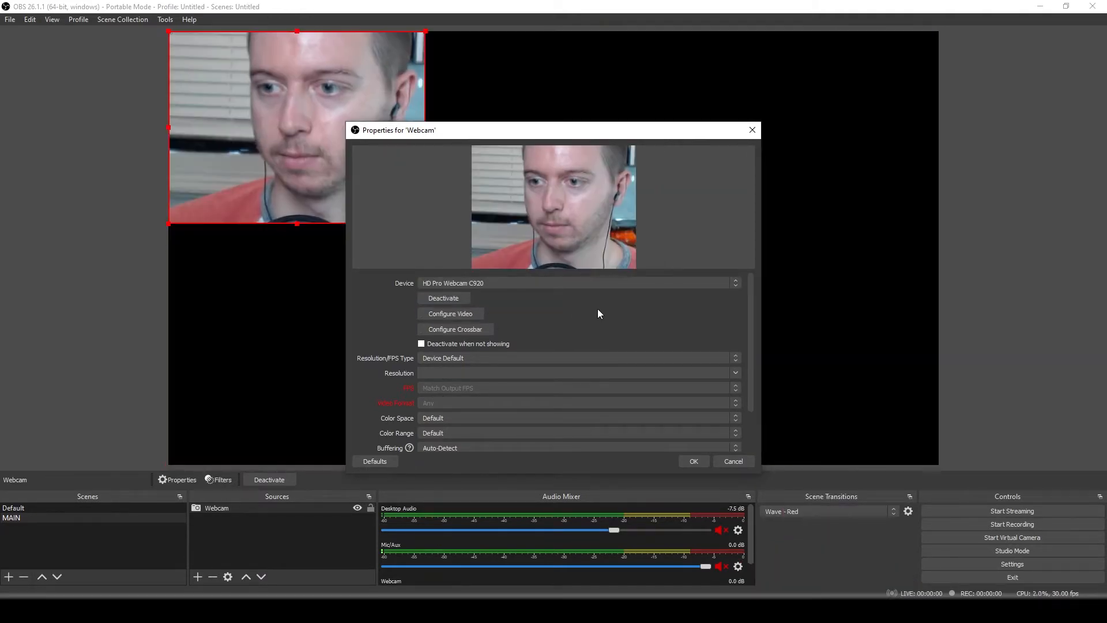
click(684, 461)
drag(284, 82, 479, 230)
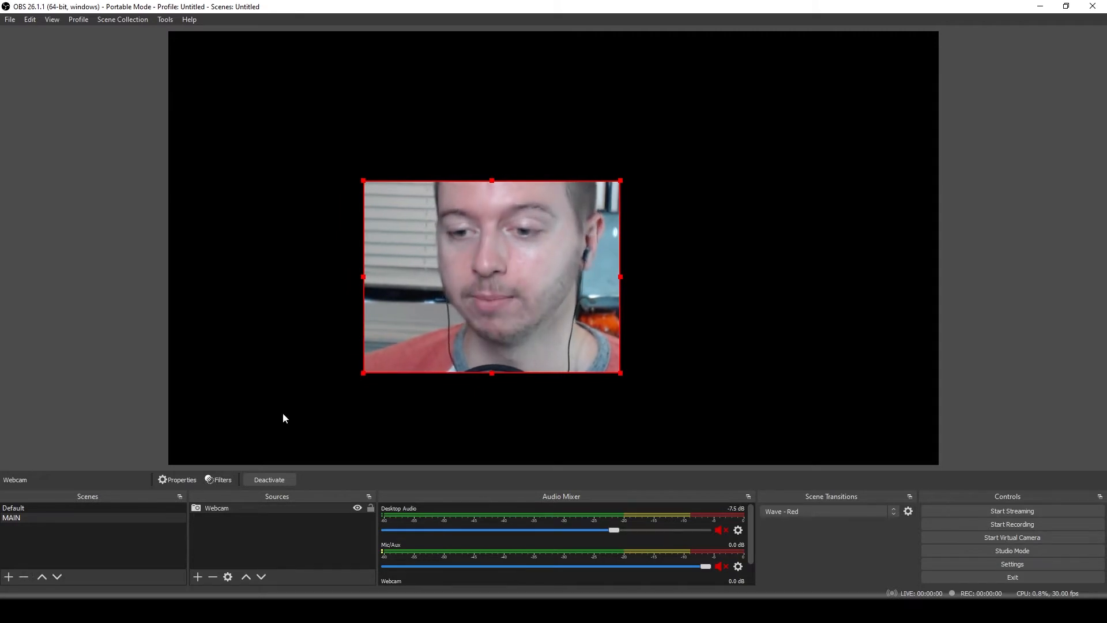
Set the Webcam source's Resolution/FPS Type to Custom with a resolution of 1920x1080.
right_click(221, 508)
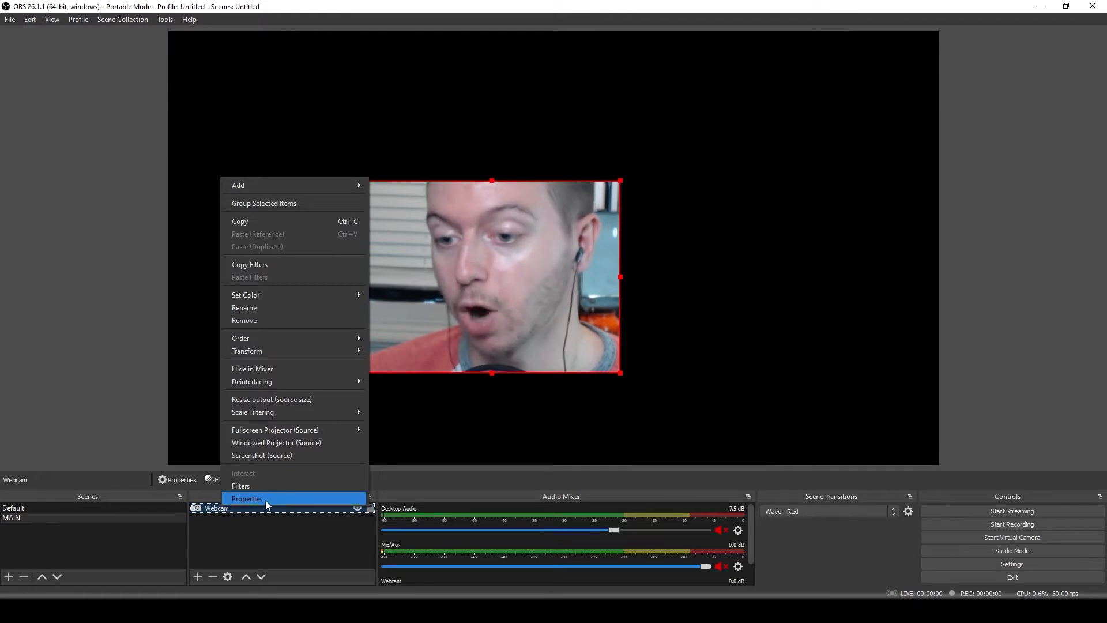
click(171, 476)
click(177, 480)
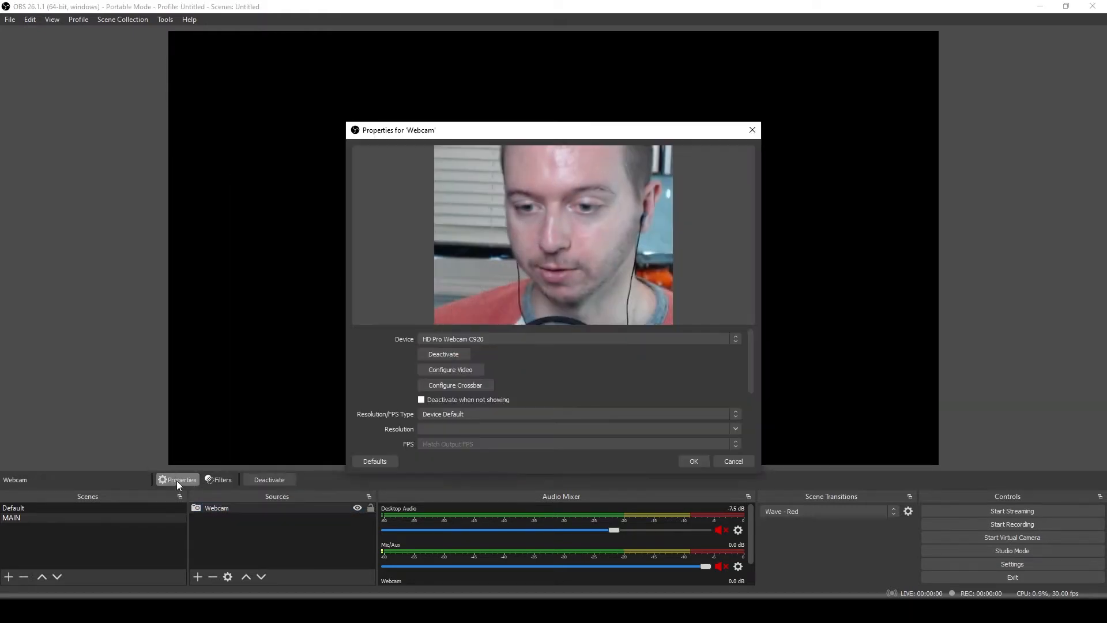
scroll(395, 375, down, 2)
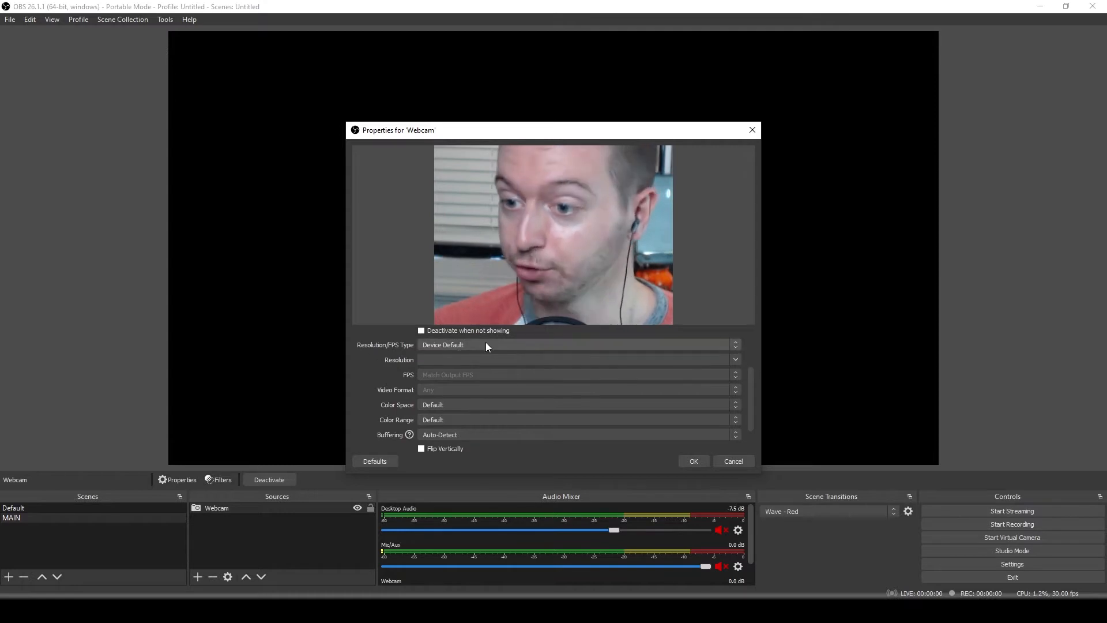
drag(470, 135, 763, 138)
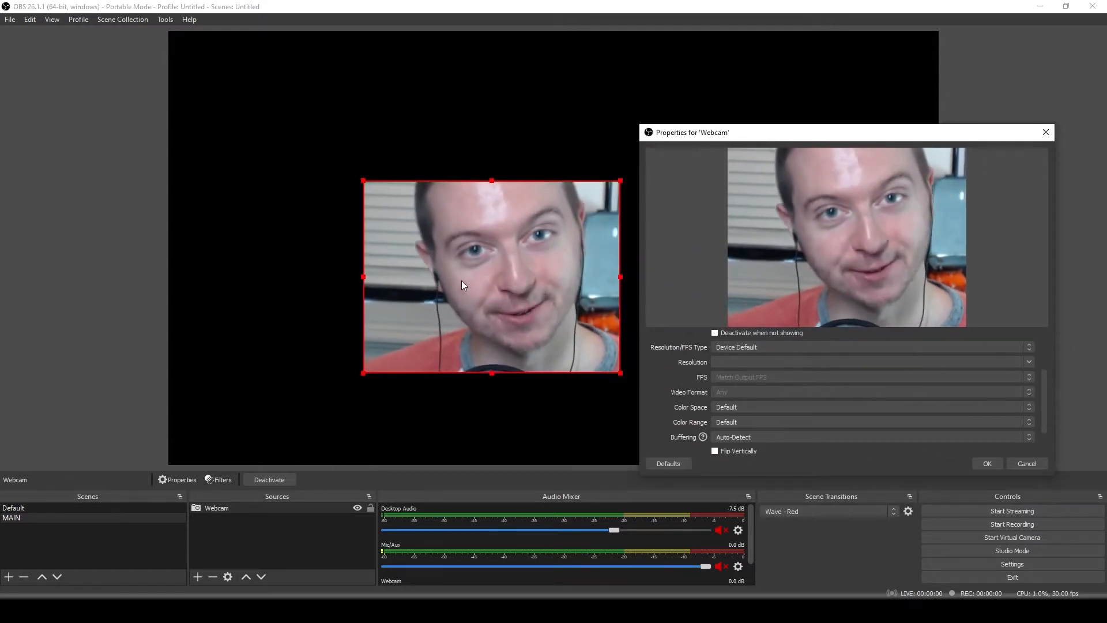
click(740, 349)
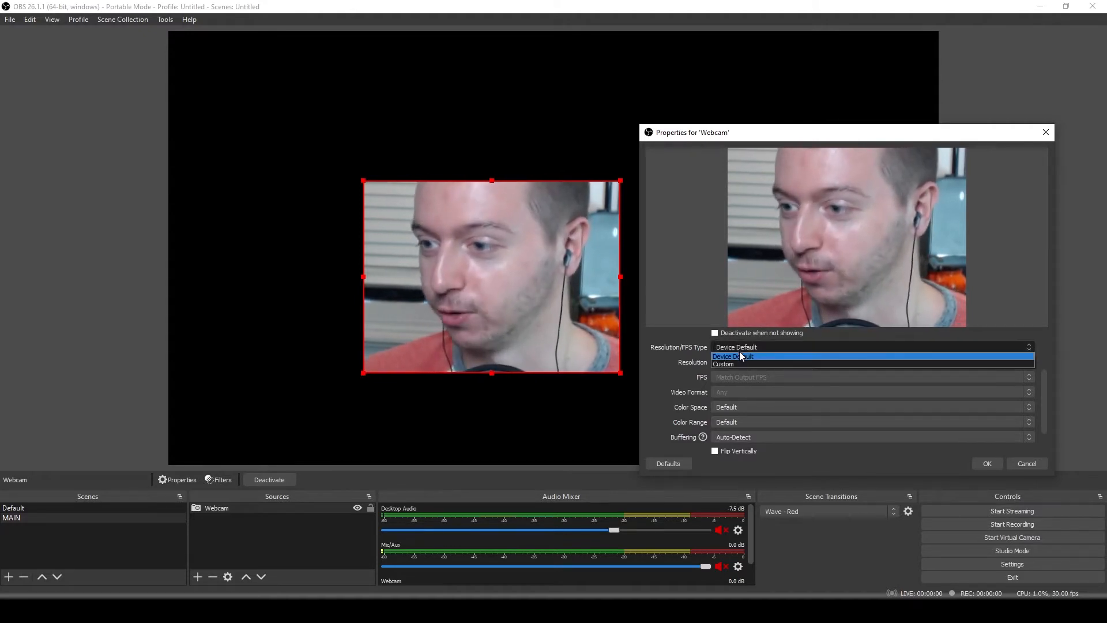
click(744, 363)
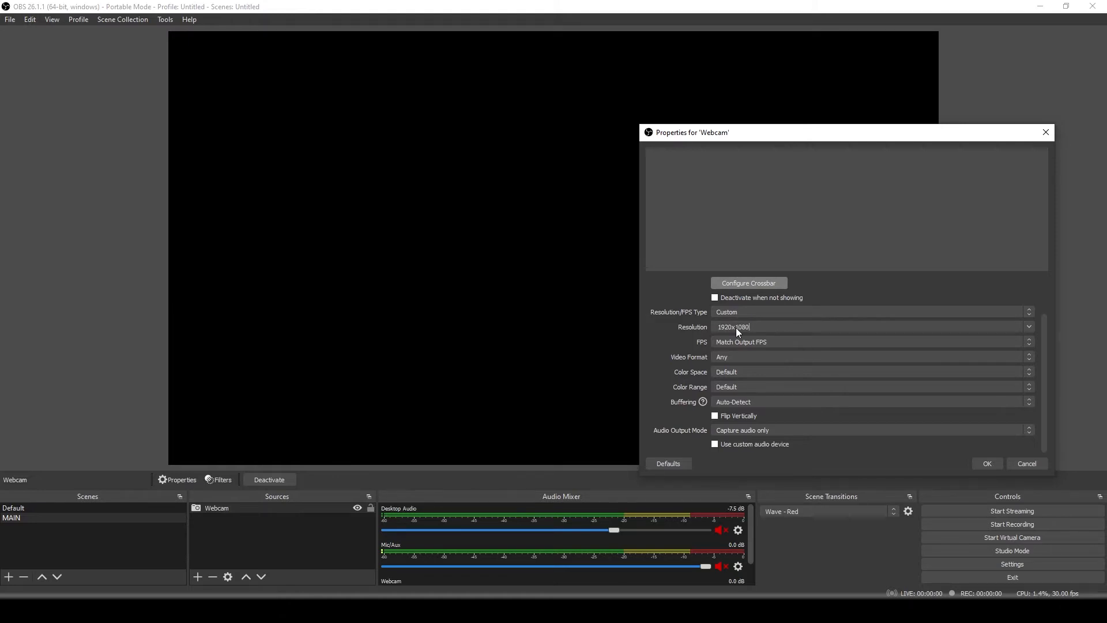
key(Return)
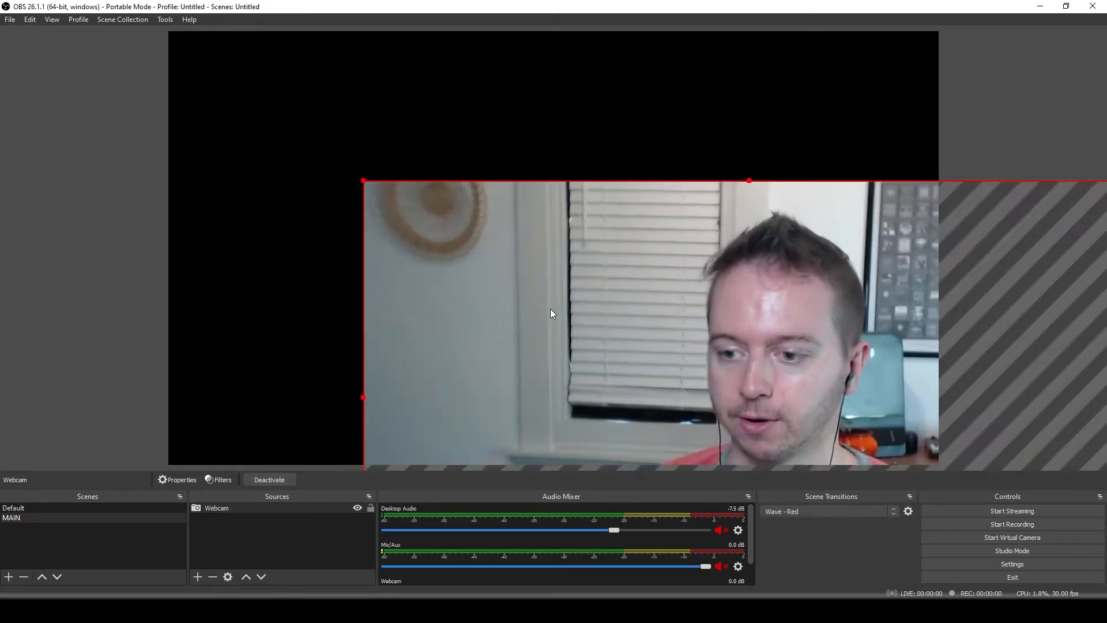
Reposition the webcam image so it fills the canvas edge to edge, and deselect it.
drag(550, 308, 527, 274)
drag(691, 325, 358, 248)
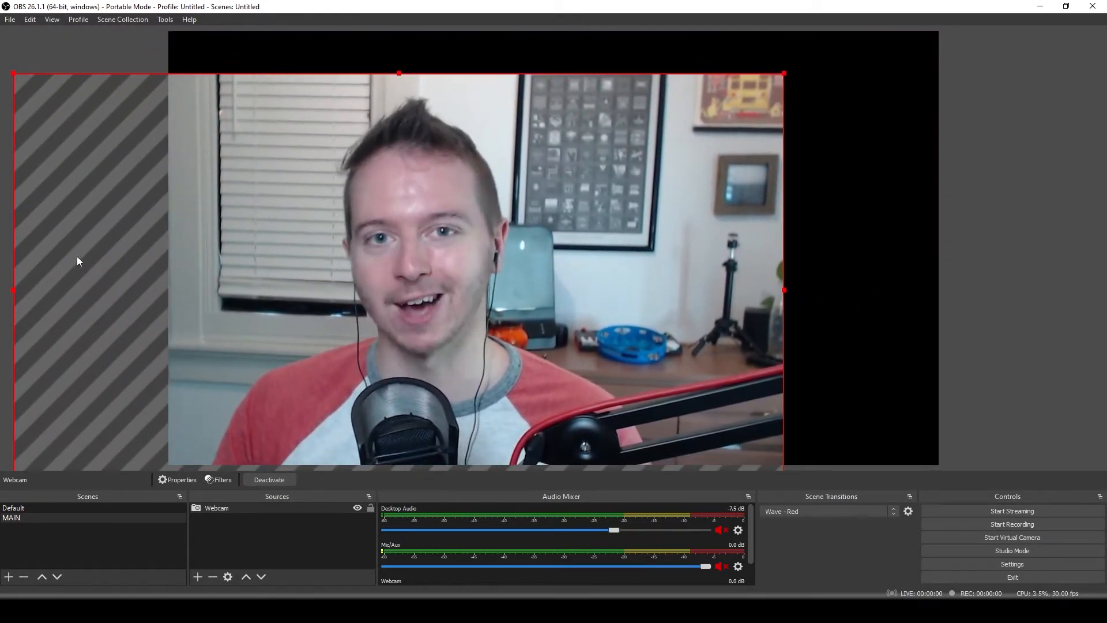
drag(304, 217, 458, 197)
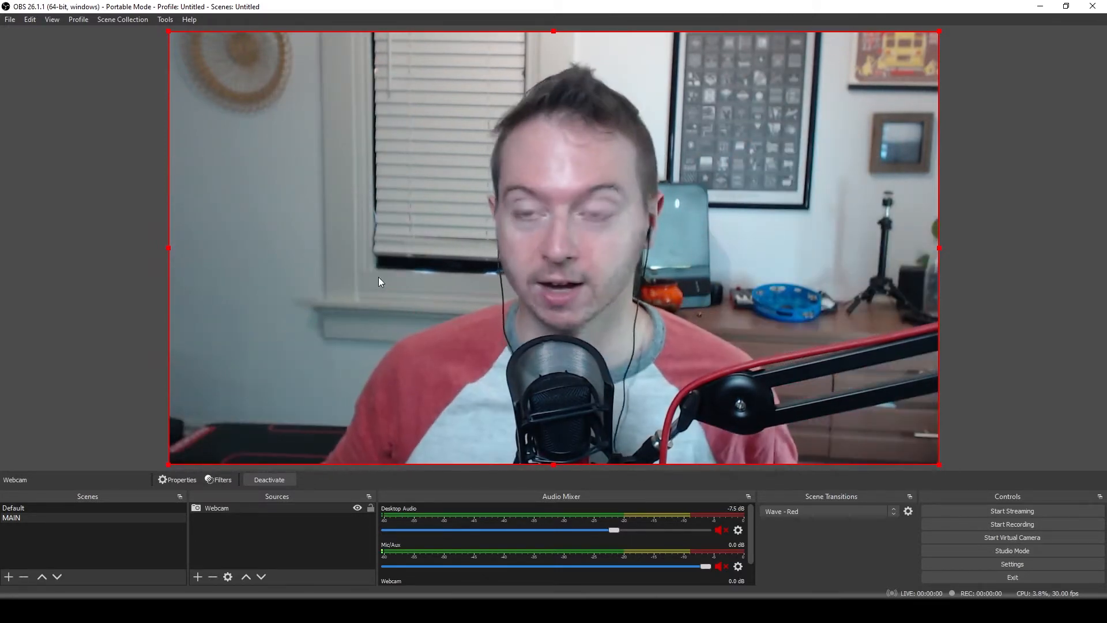
click(52, 347)
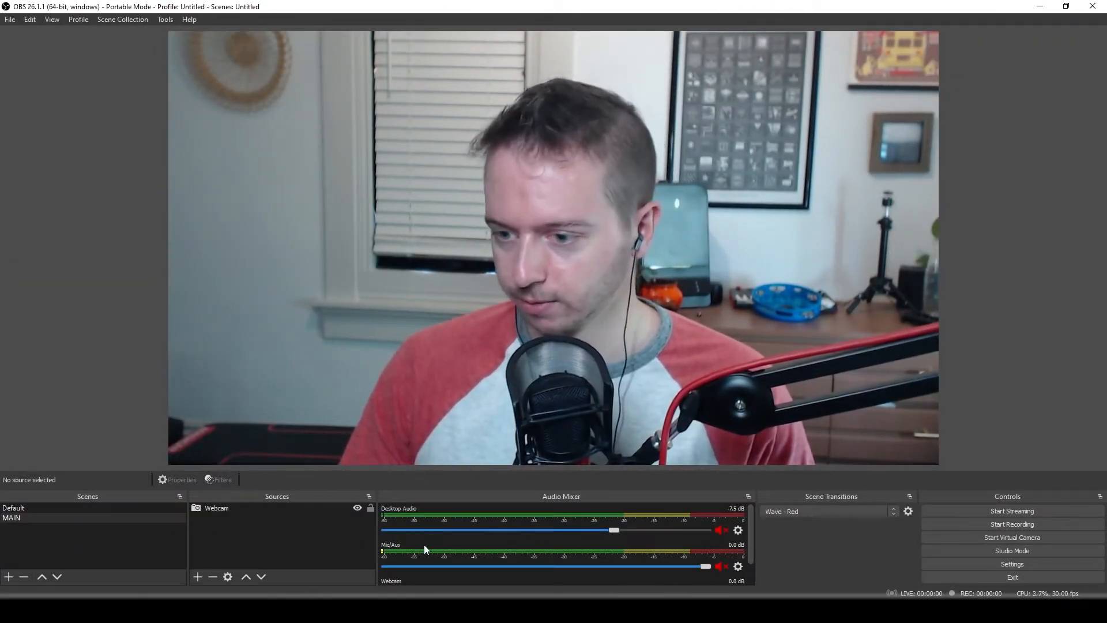
scroll(672, 555, down, 1)
scroll(672, 555, up, 1)
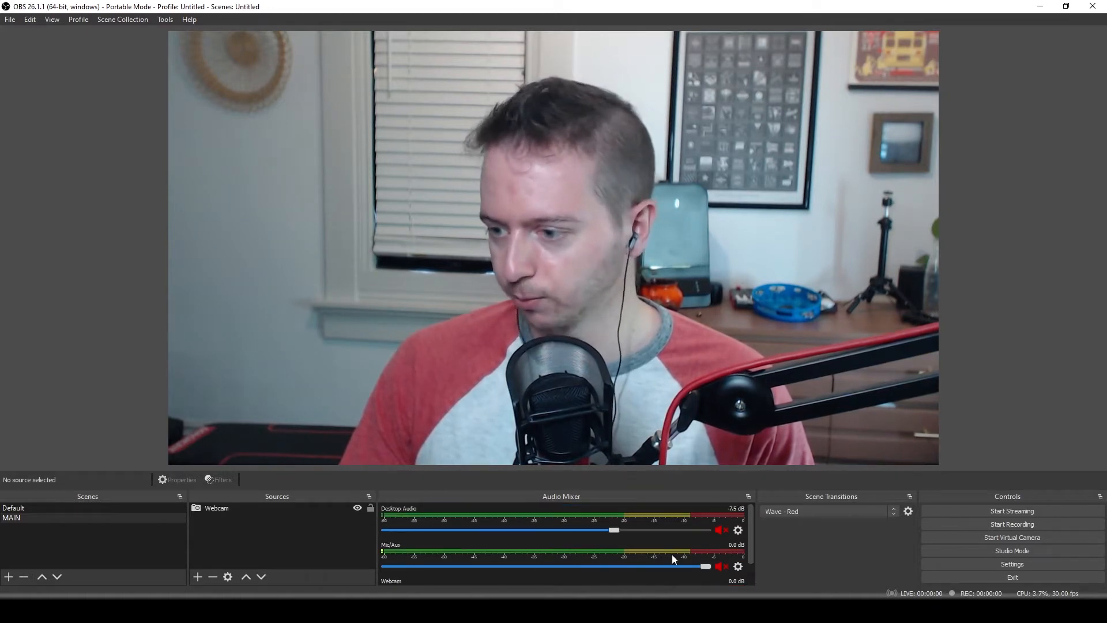
click(231, 507)
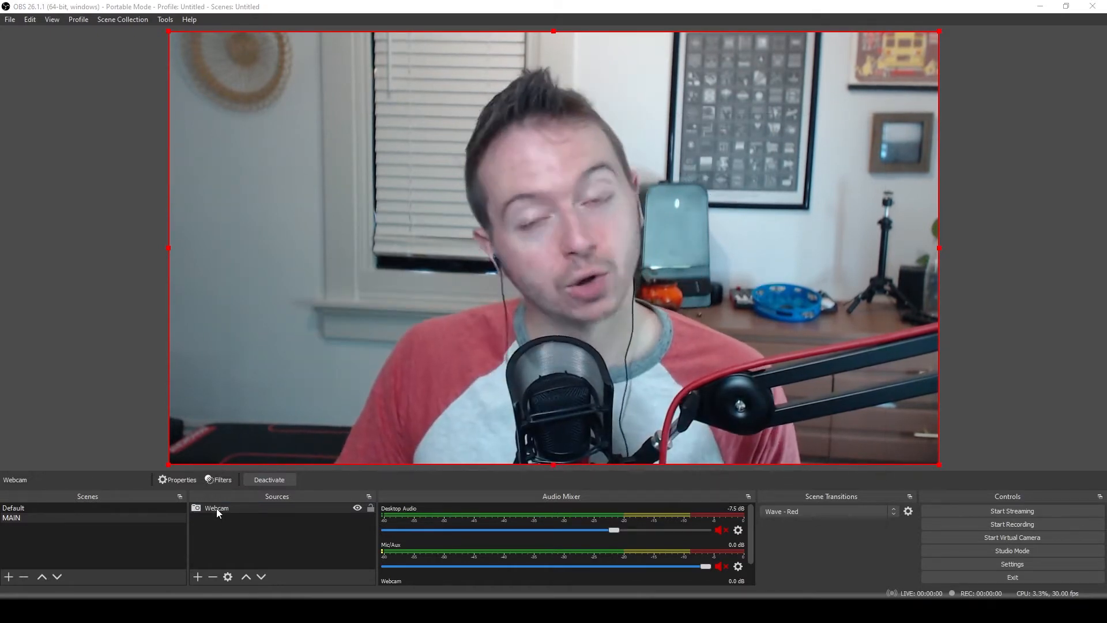
click(202, 546)
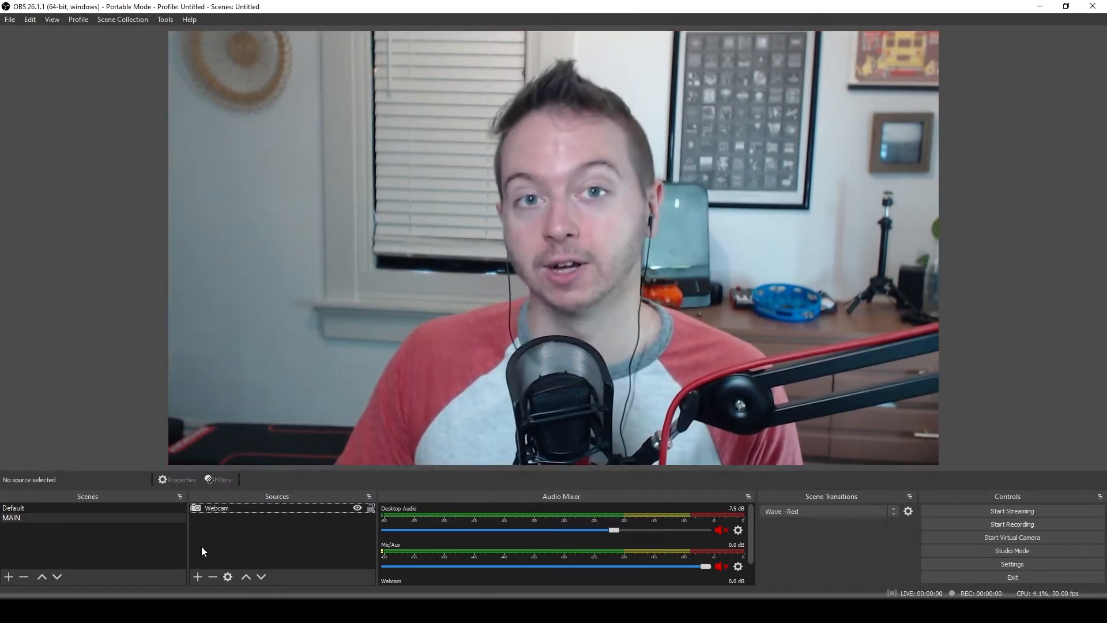
Add an Audio Input Capture source named Microphone, using the Analogue 1 + 2 (Focusrite Usb Audio) device.
click(199, 576)
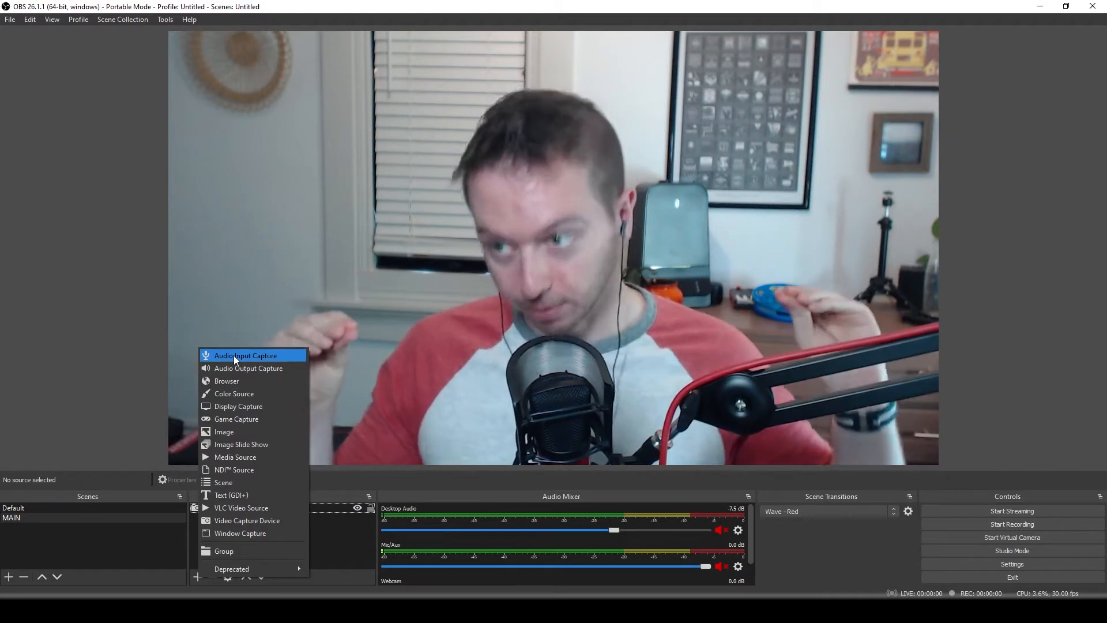
click(234, 355)
text(Microphone)
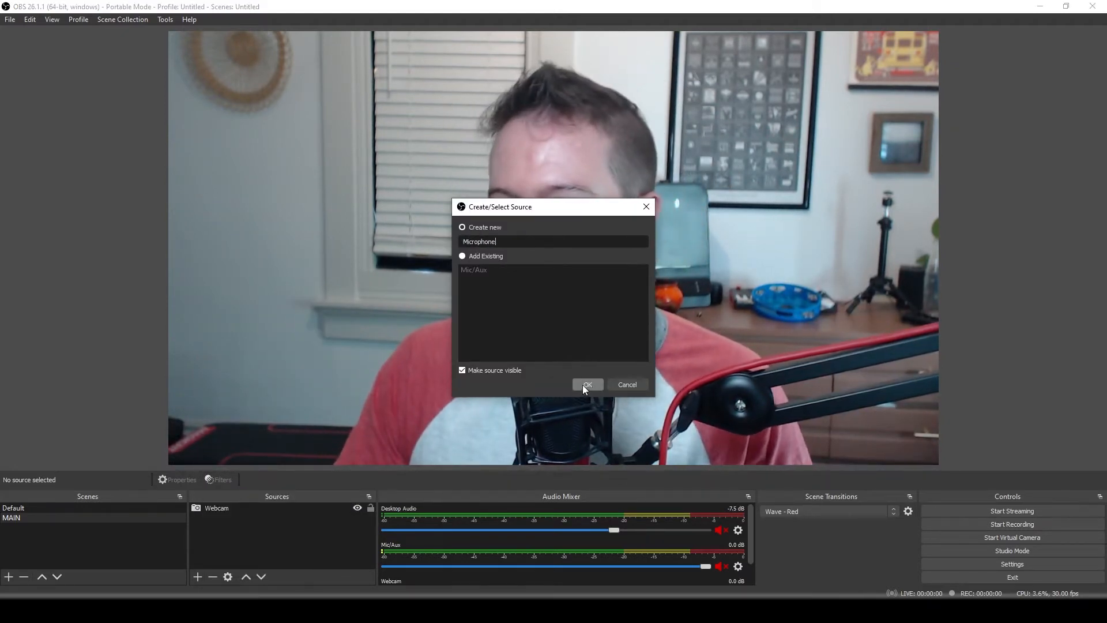
click(583, 385)
click(457, 158)
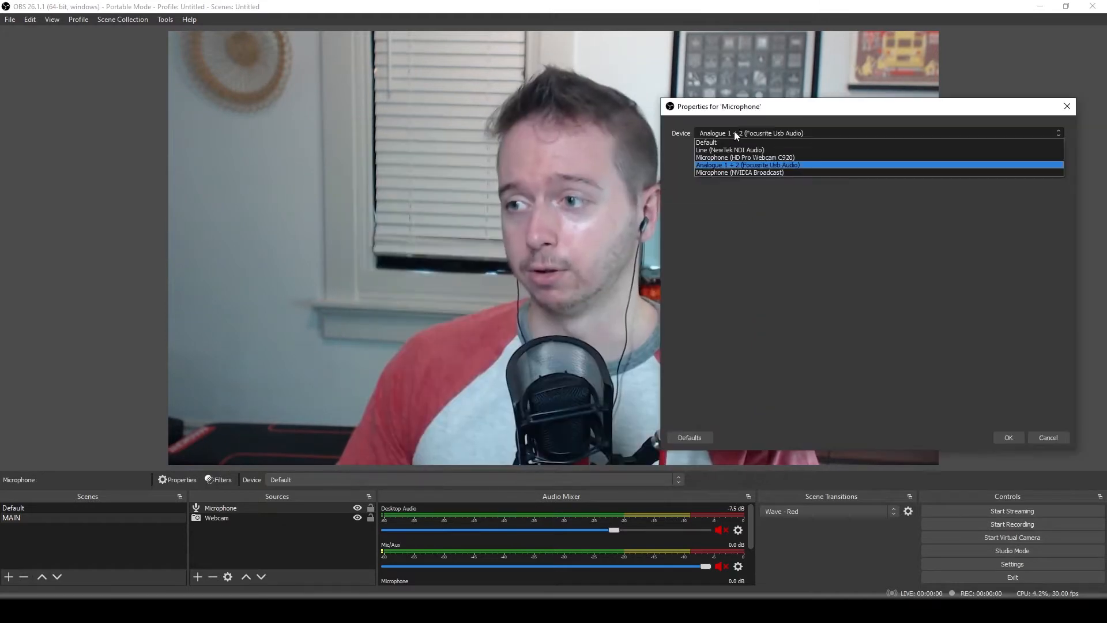
click(756, 164)
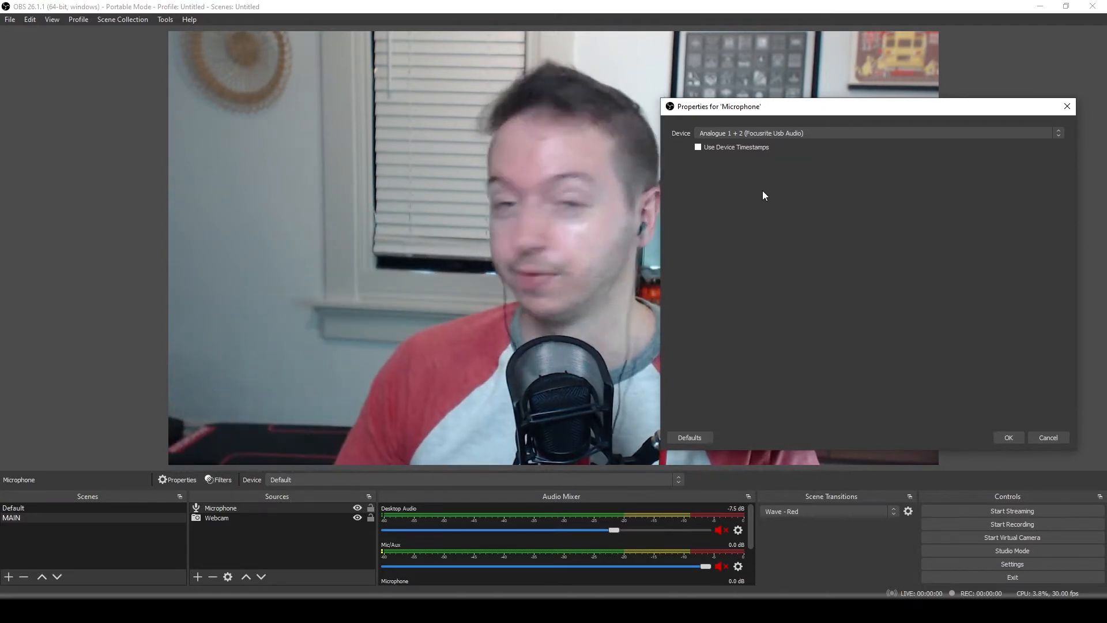
click(1003, 439)
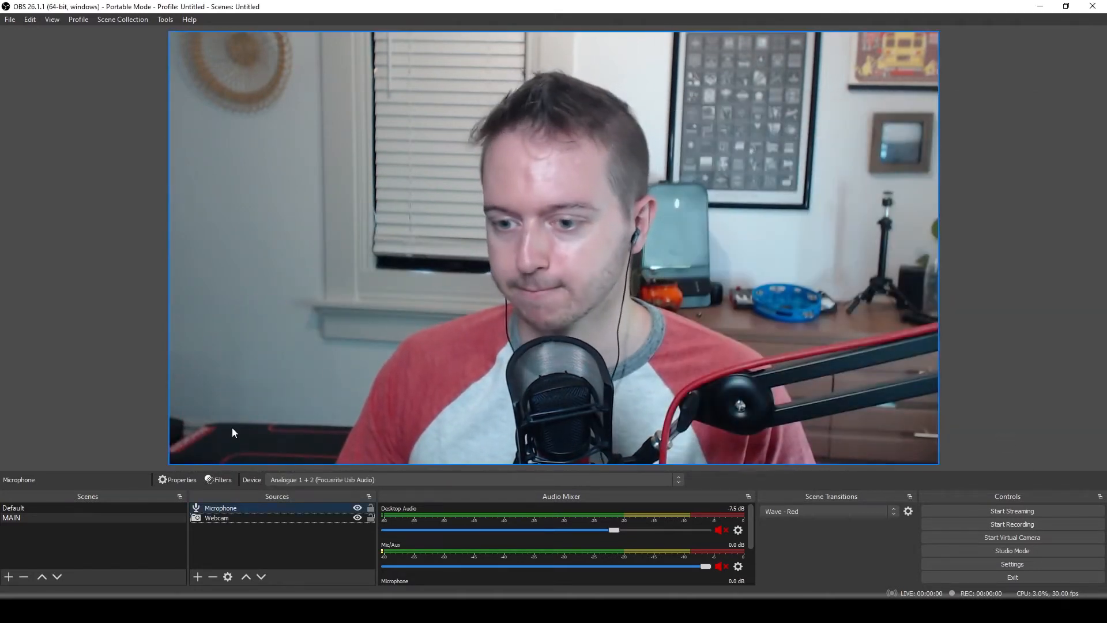
Check the Microphone level in the audio mixer and review the Webcam and Microphone sources.
scroll(676, 532, down, 2)
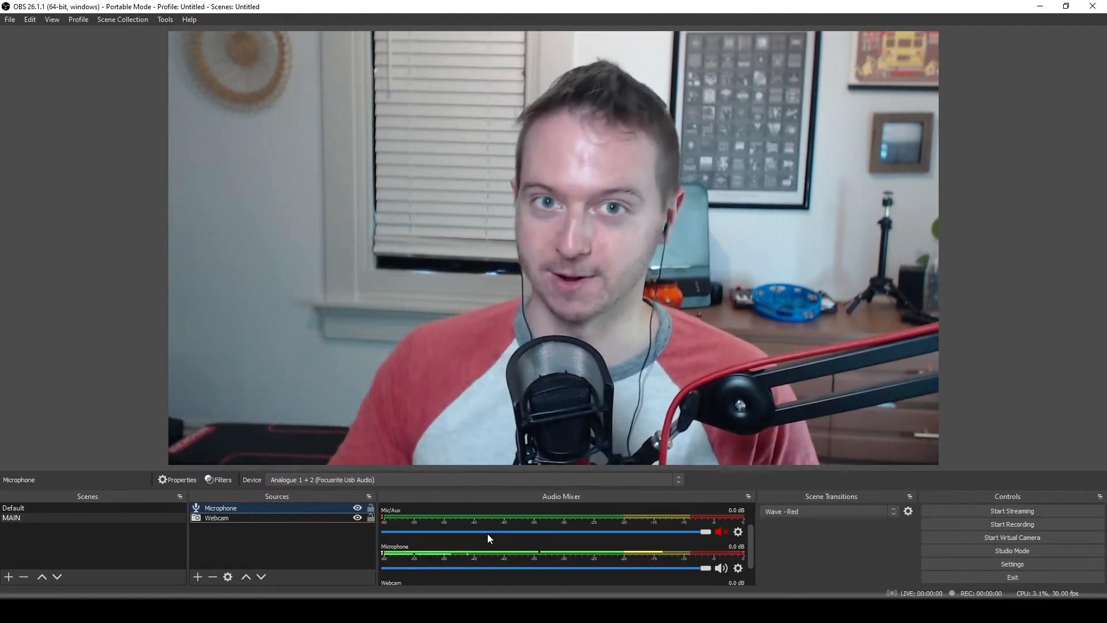
click(225, 517)
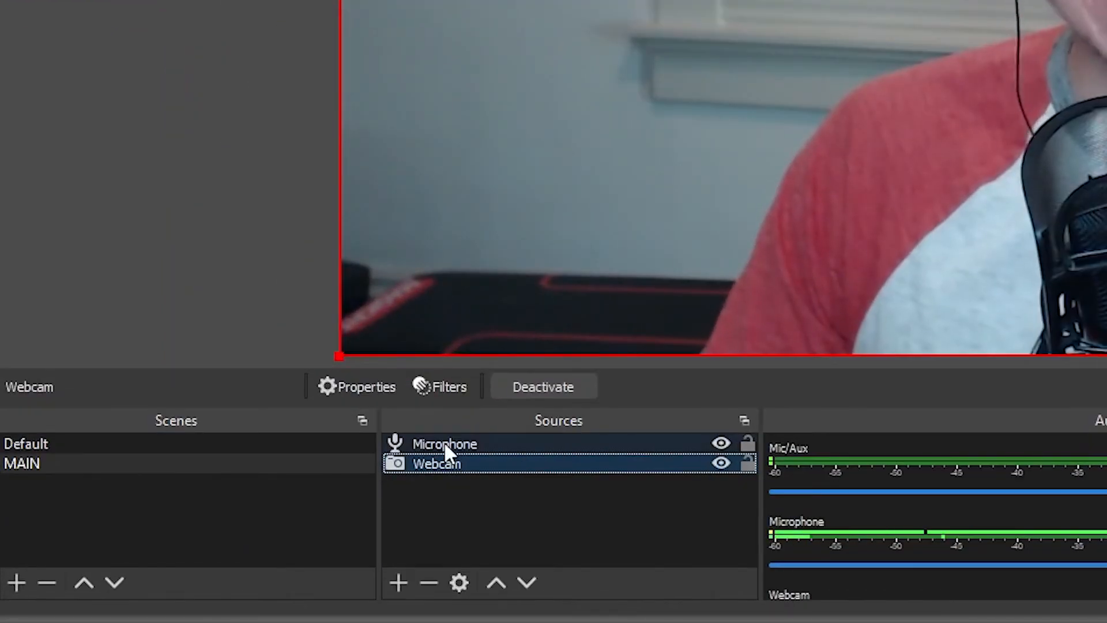
click(445, 444)
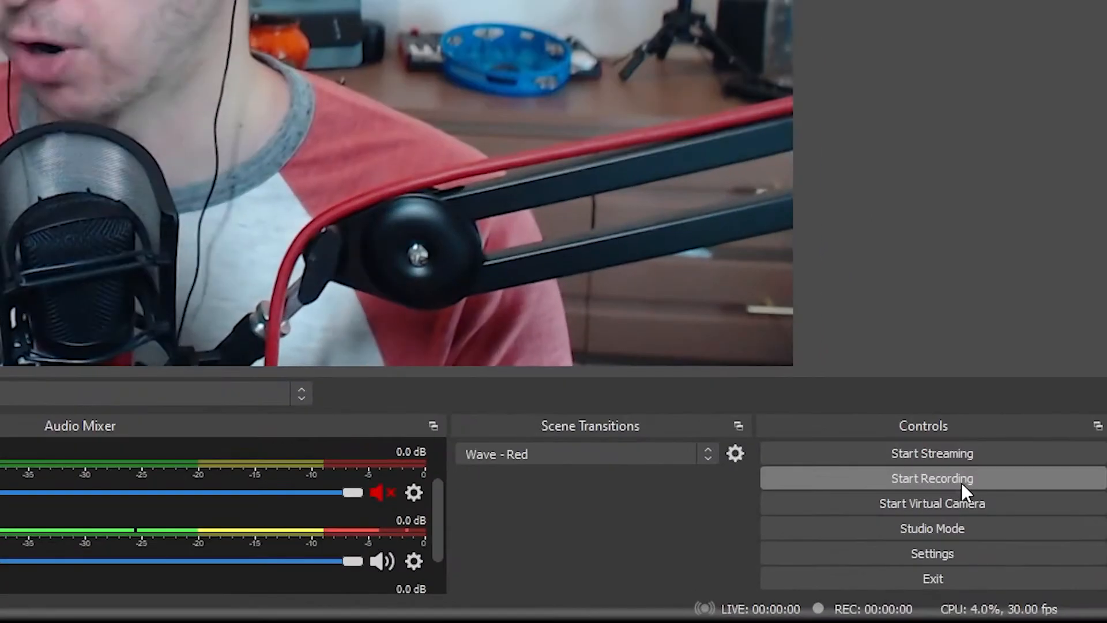
Record a short test clip of the MAIN scene and stop the recording.
click(960, 482)
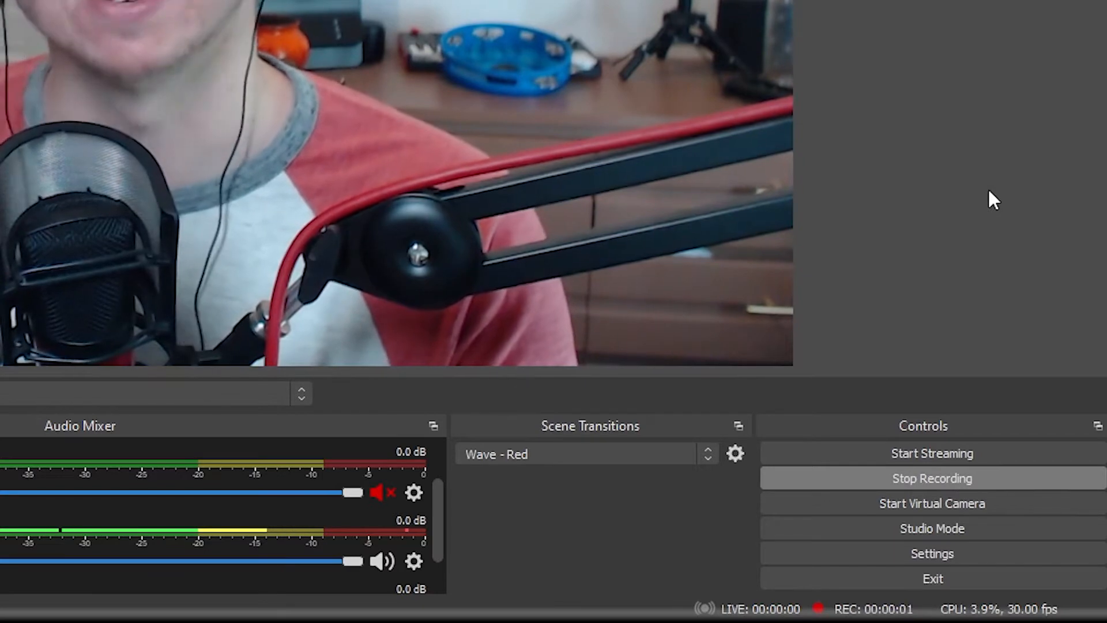
click(957, 475)
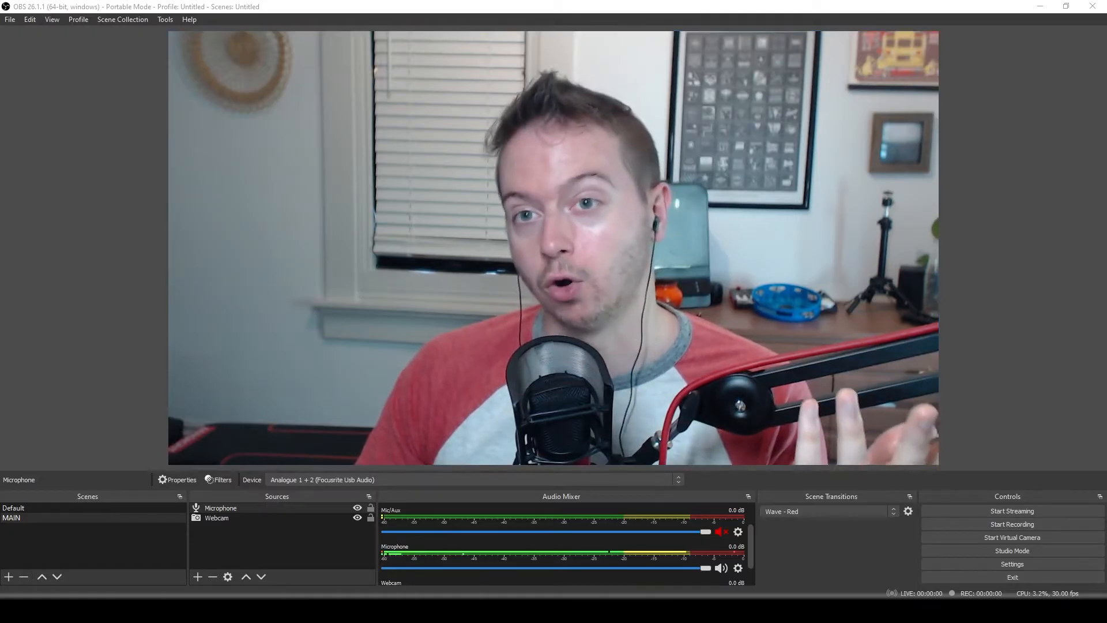
Look up the recording path in the Output settings, play the test clip from the Videos folder, and return to the main window.
click(12, 21)
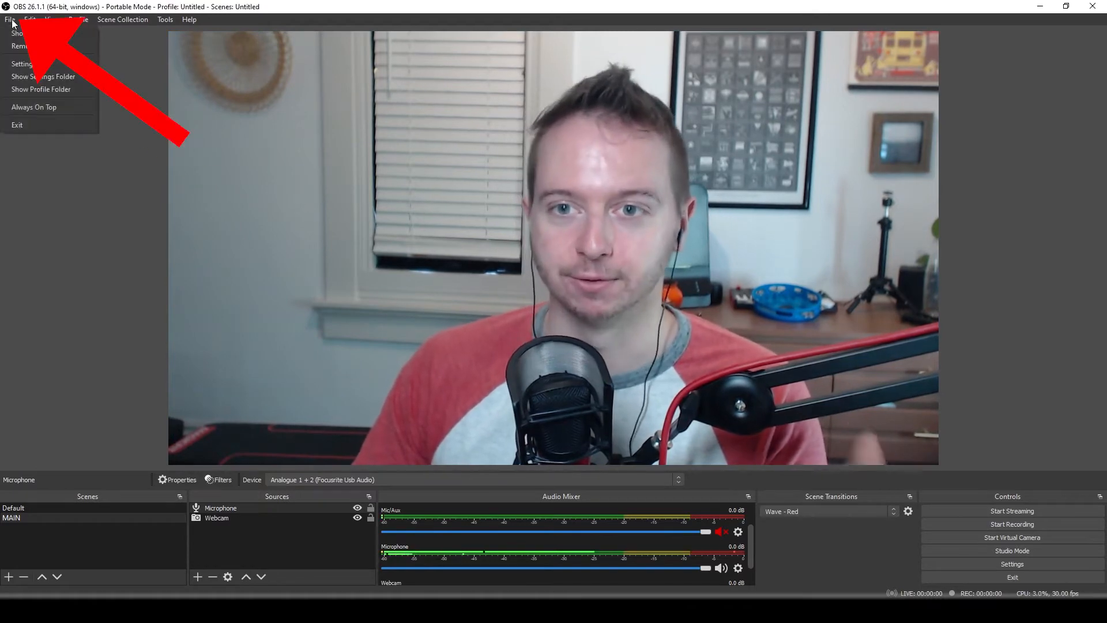
click(26, 64)
click(292, 171)
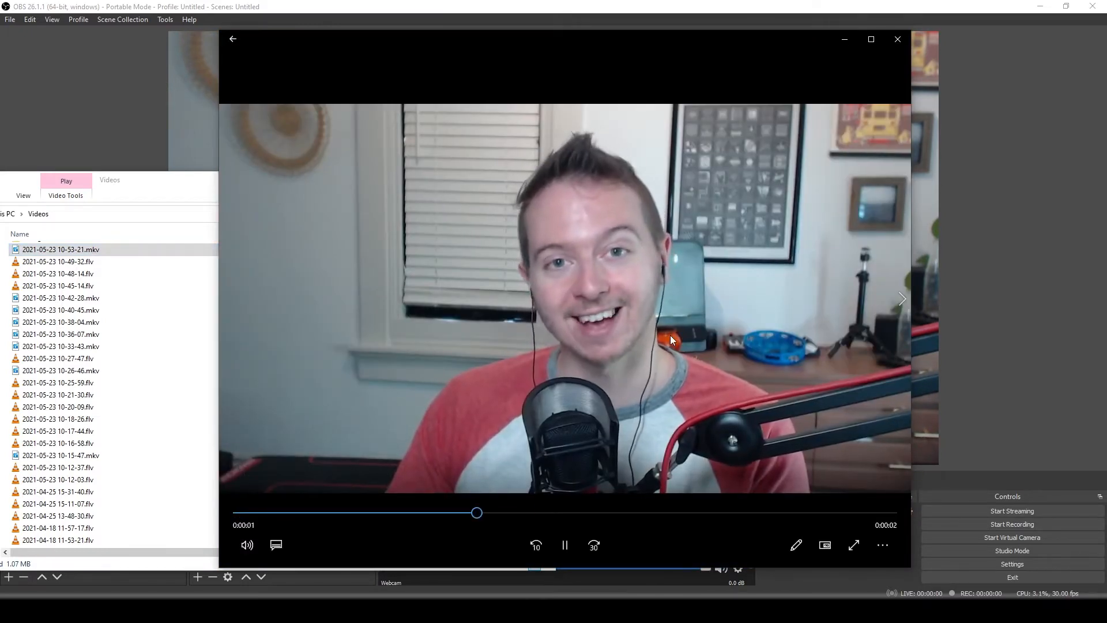
click(898, 39)
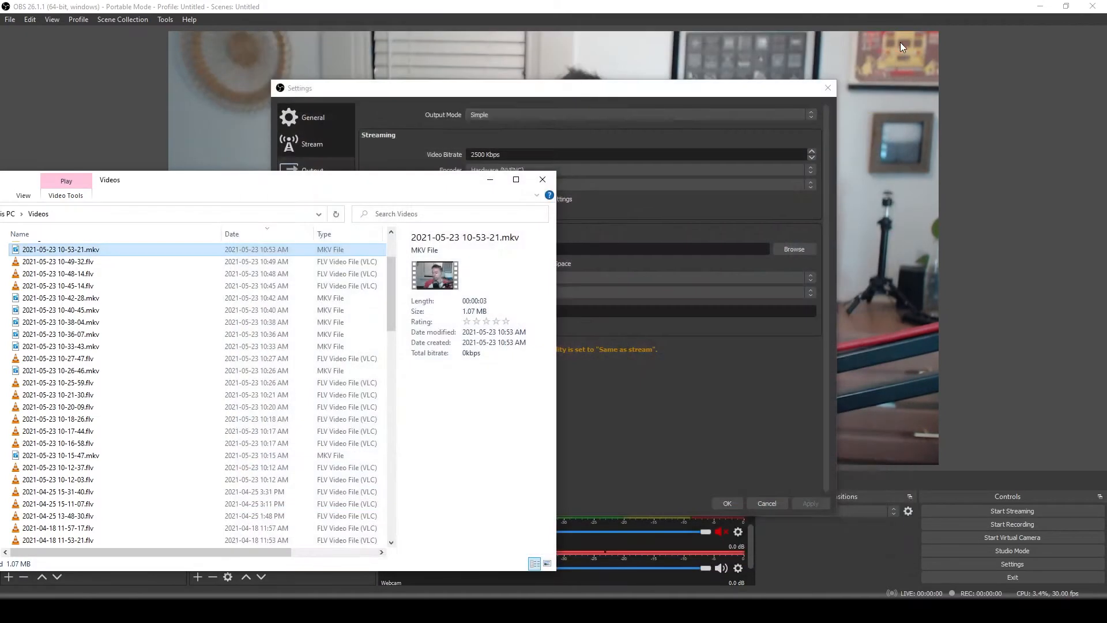
click(497, 183)
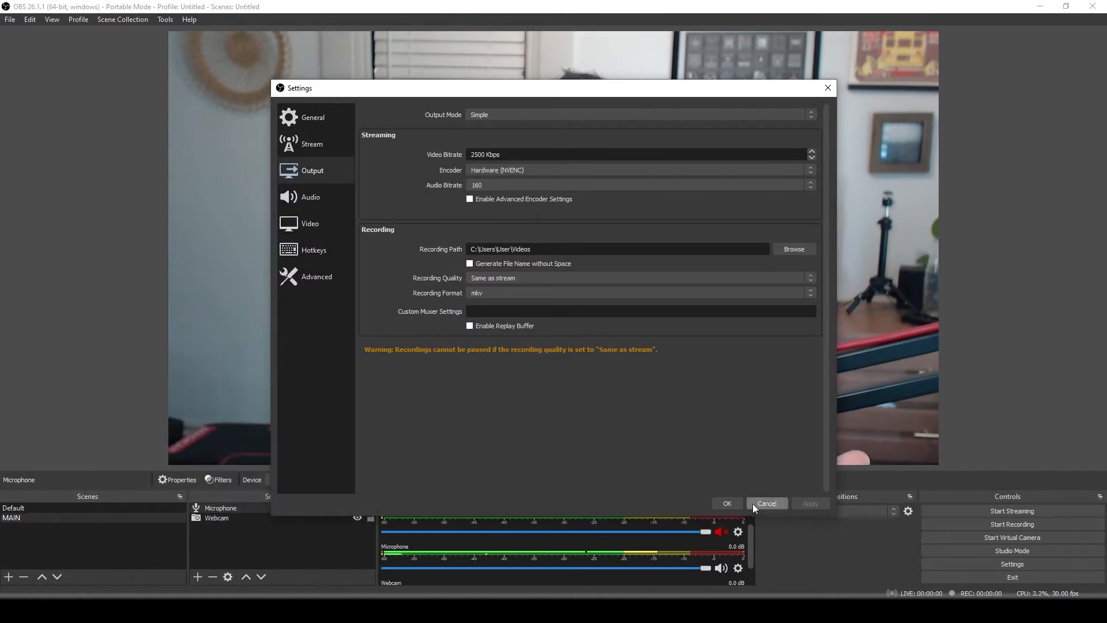
click(732, 502)
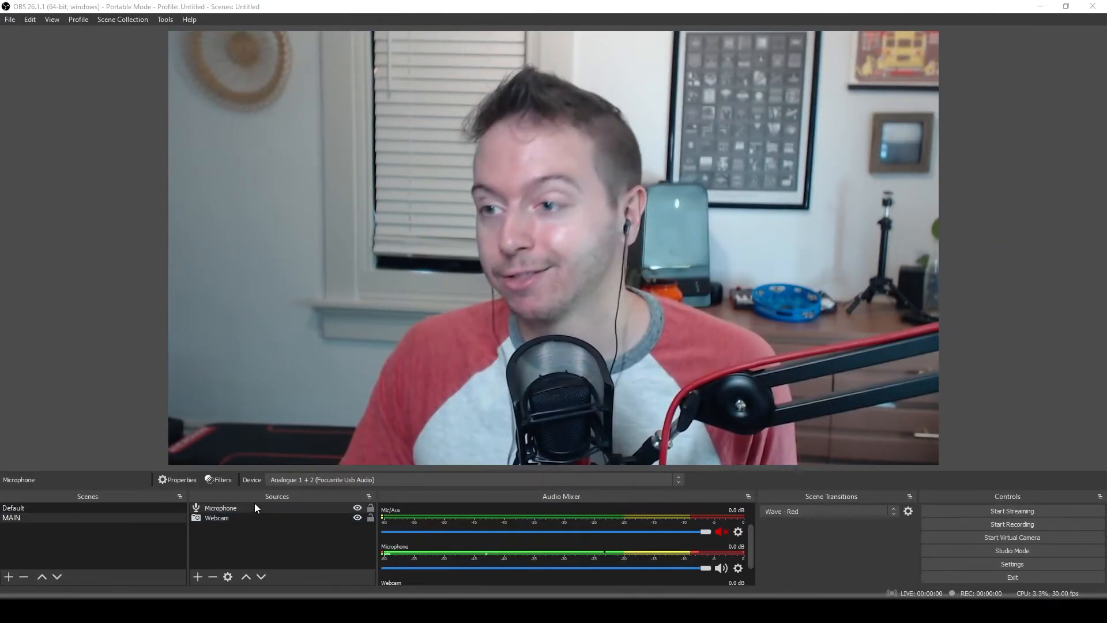
Select HD Pro Webcam C920 as the device in the Webcam source's properties and accept.
click(227, 518)
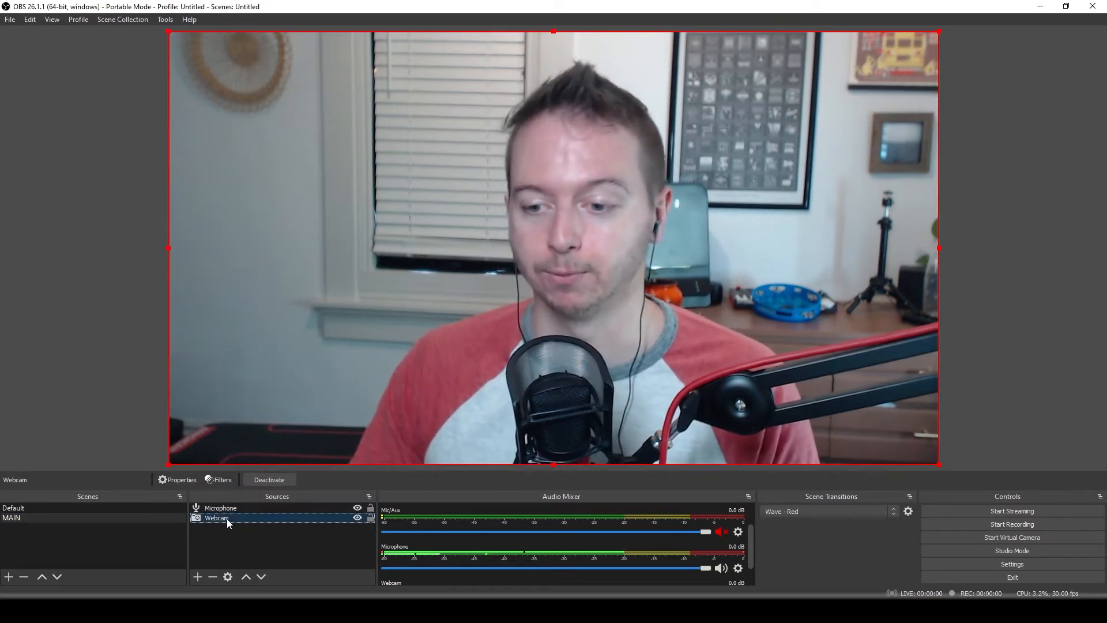
click(176, 480)
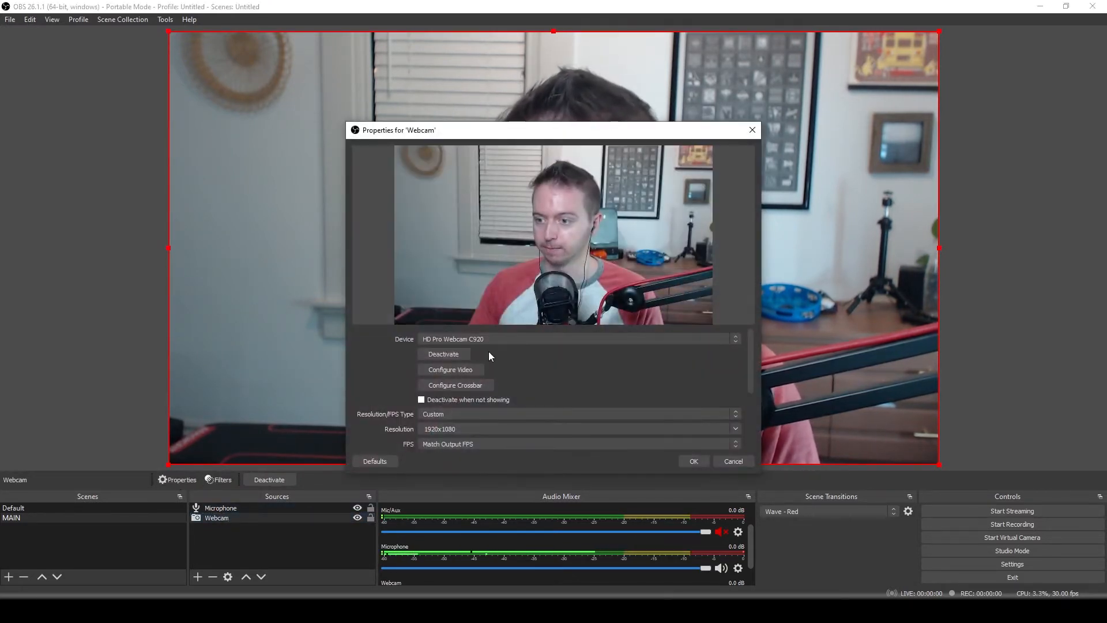
click(510, 341)
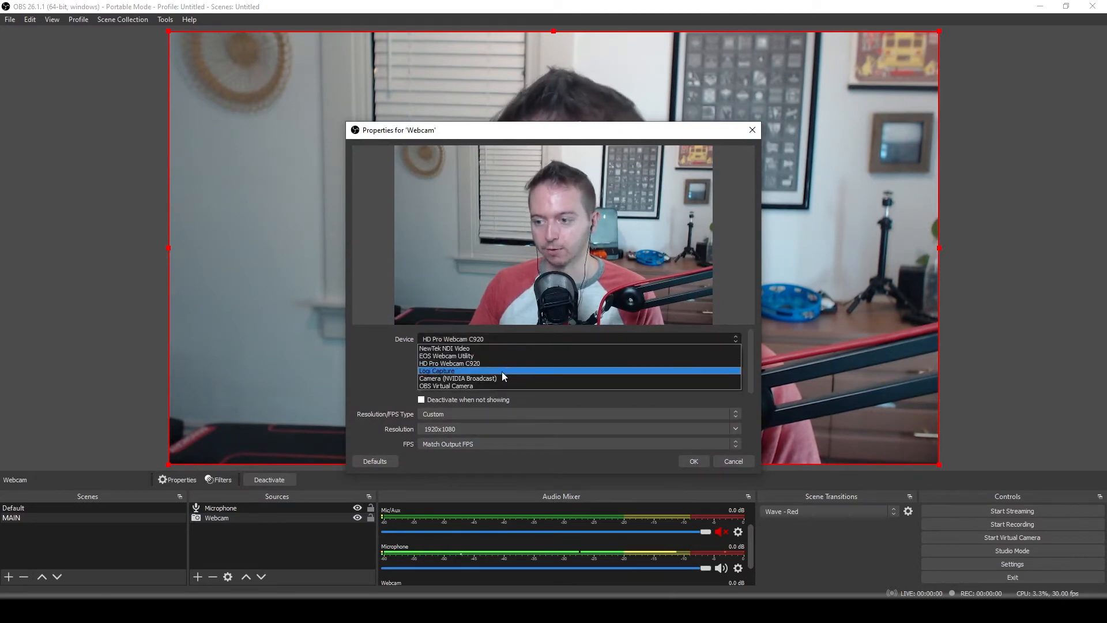
click(467, 363)
click(693, 461)
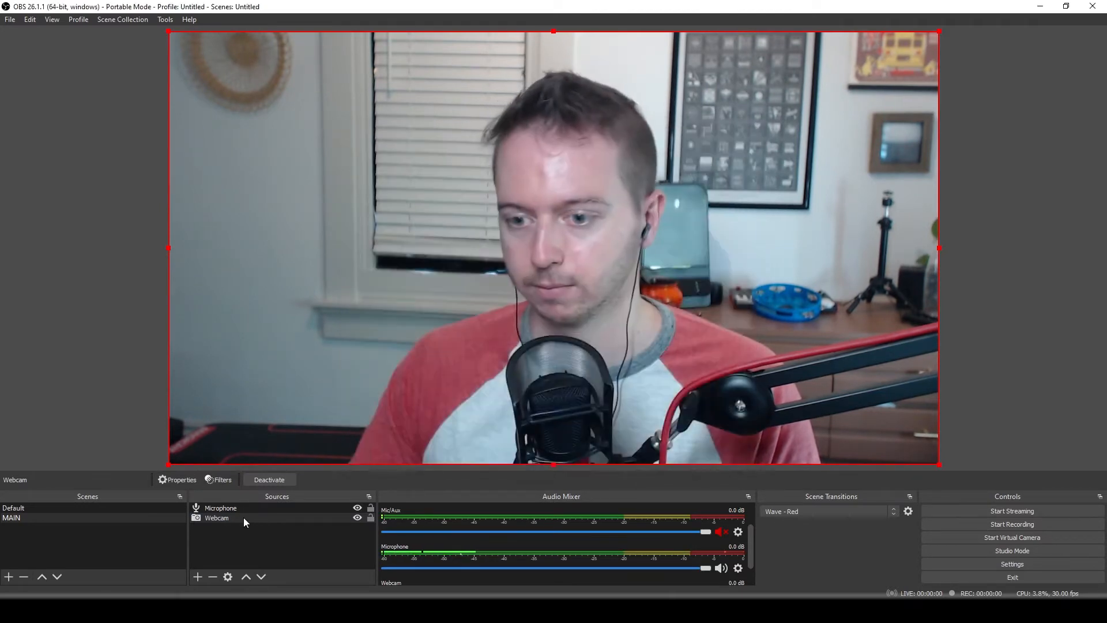
Select Analogue 1 + 2 (Focusrite Usb Audio) as the device in the Microphone source's properties and accept.
click(216, 508)
click(176, 480)
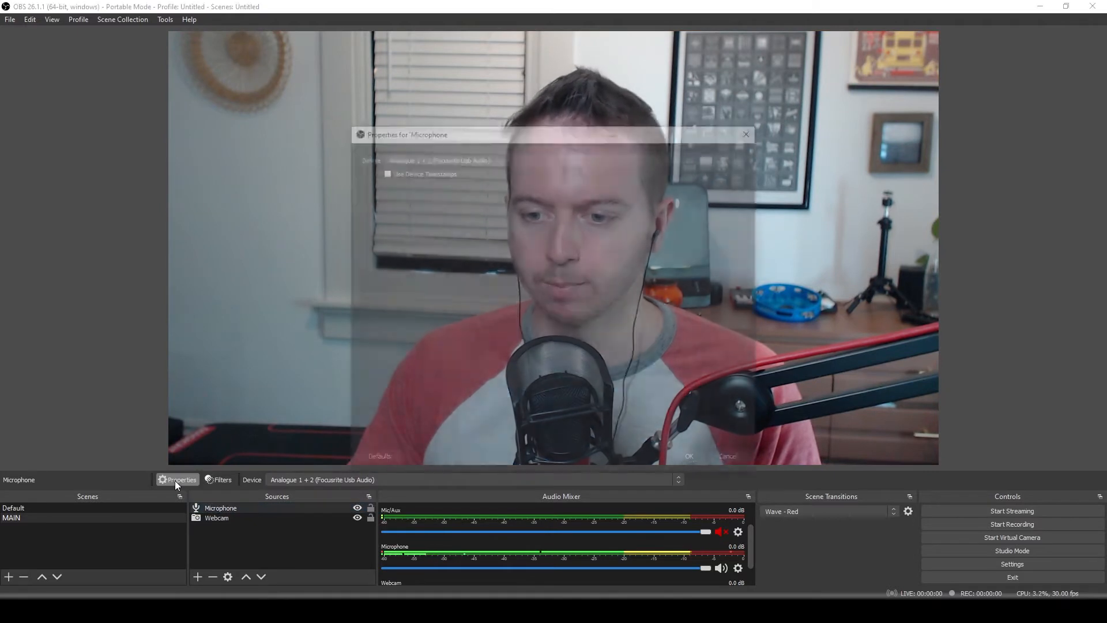
click(518, 155)
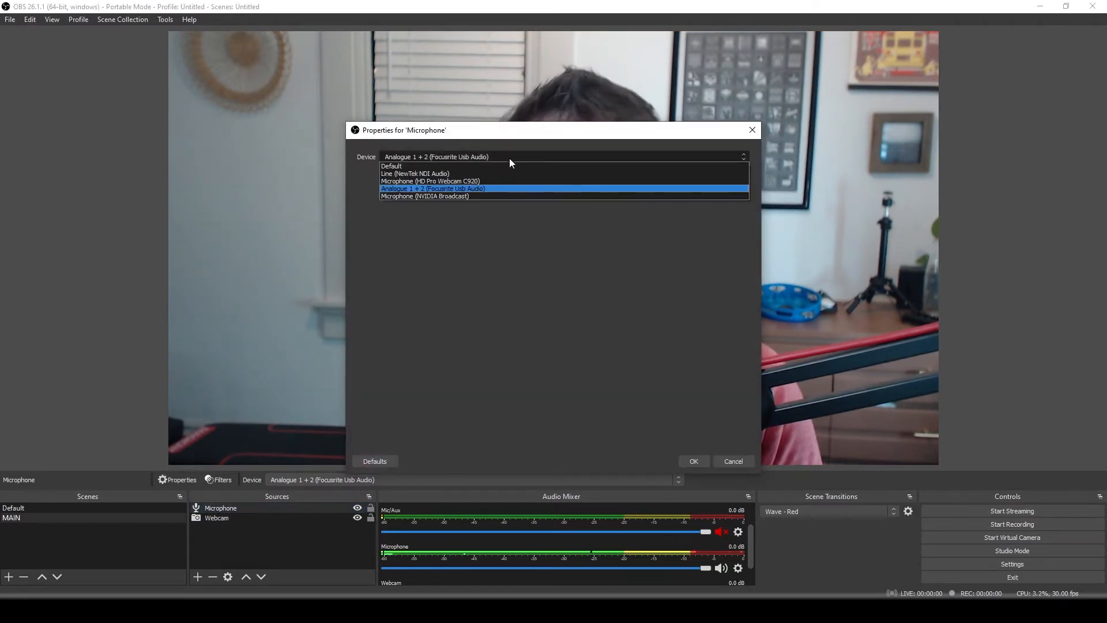
click(429, 189)
click(686, 461)
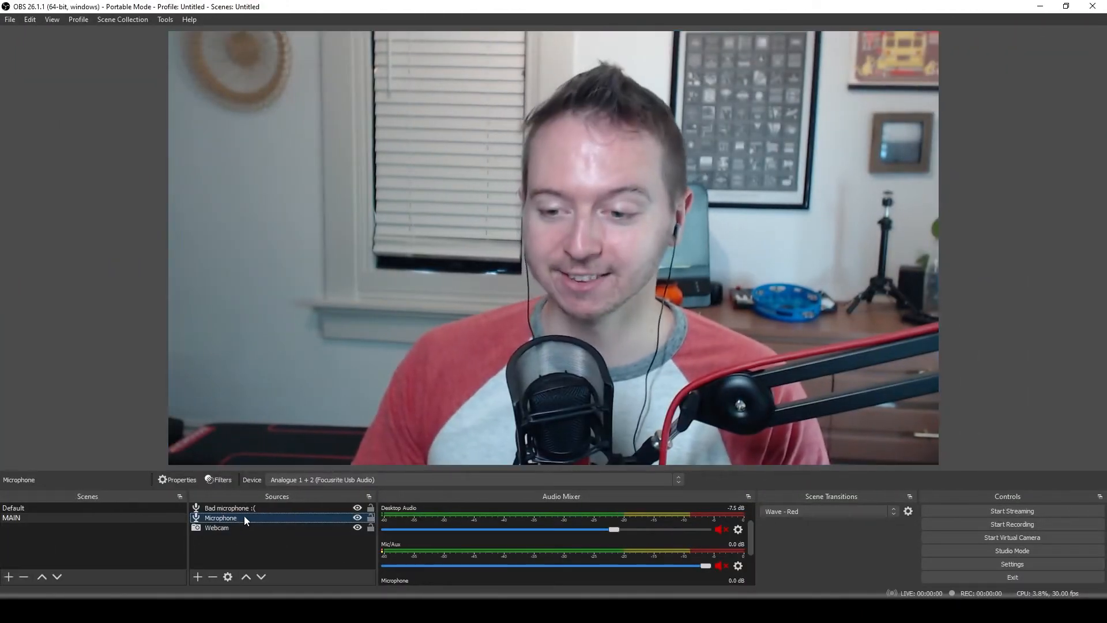
Remove the "Bad microphone :(" source from the MAIN scene.
click(220, 509)
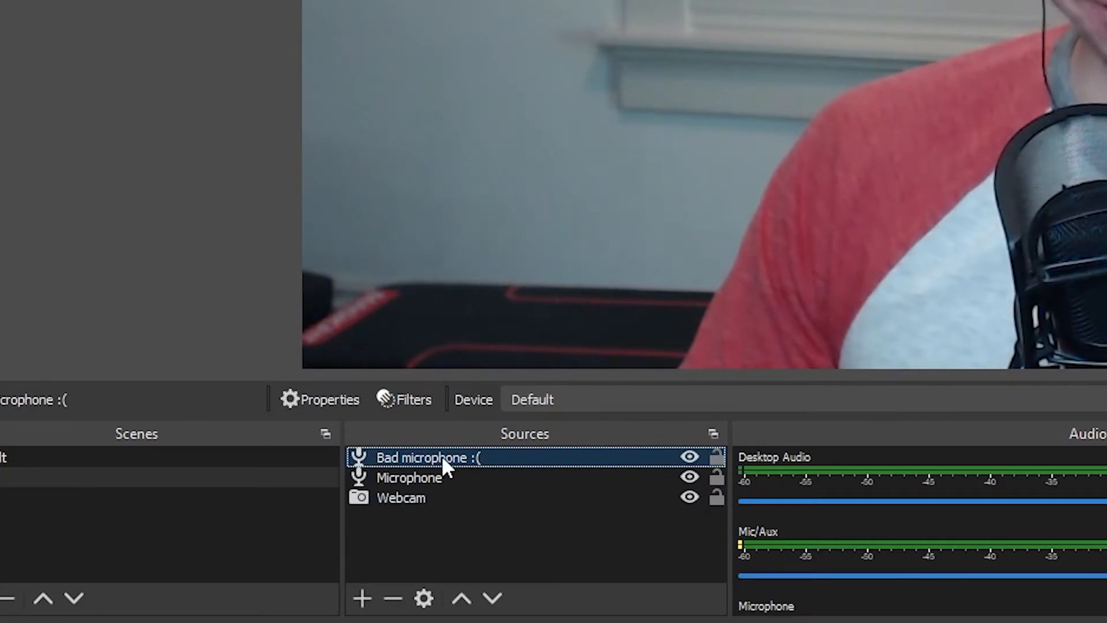
click(403, 601)
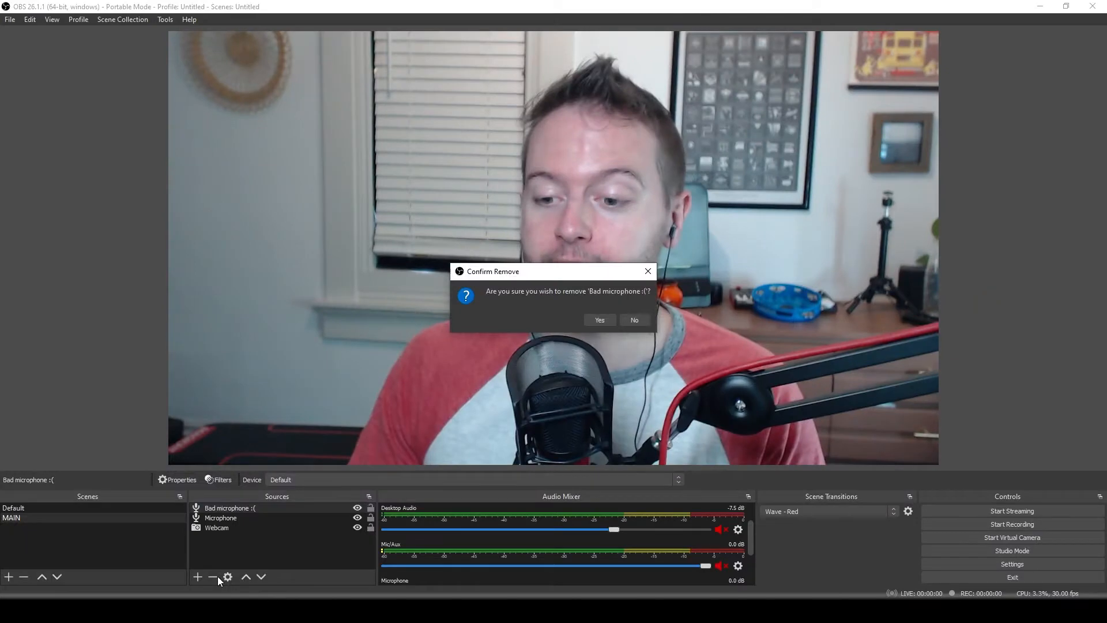
click(602, 319)
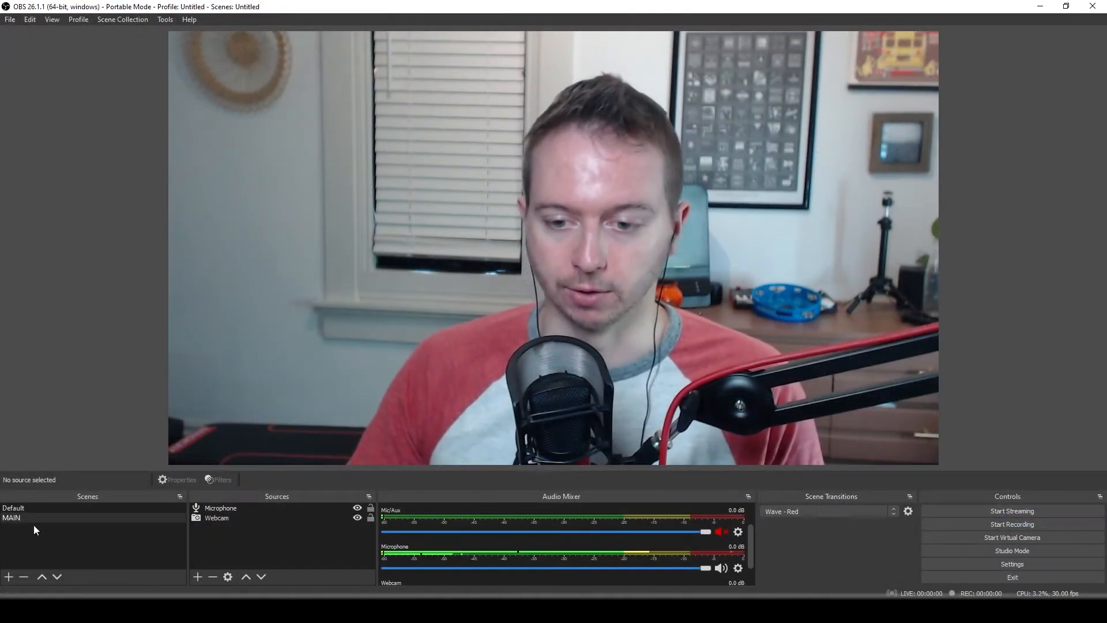
Add a new scene named SCREEN SHARE.
click(10, 577)
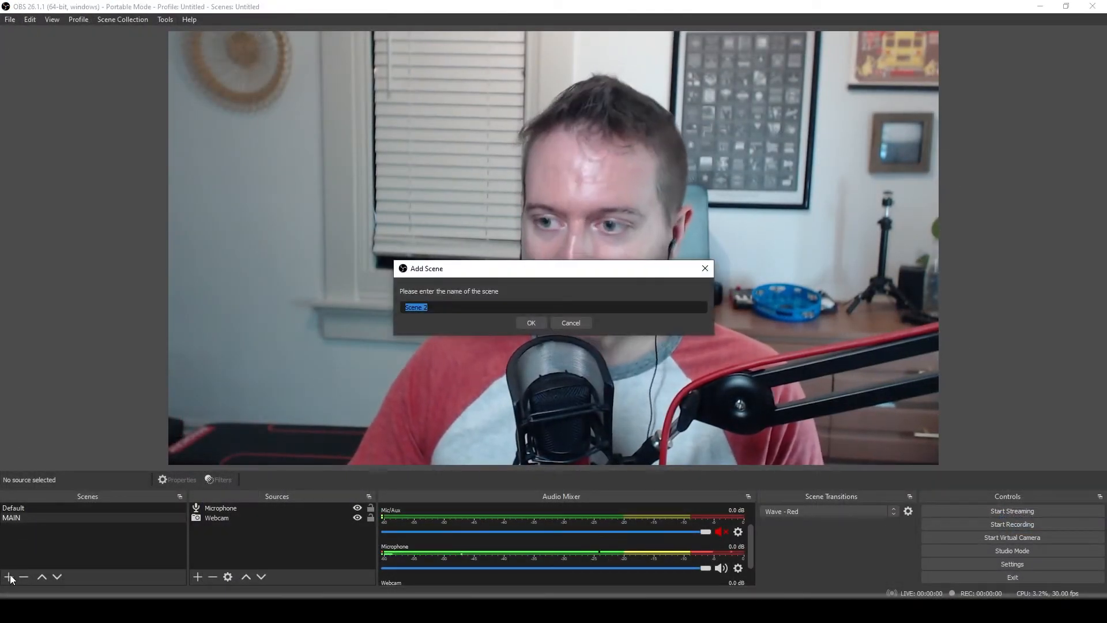
text(SCR)
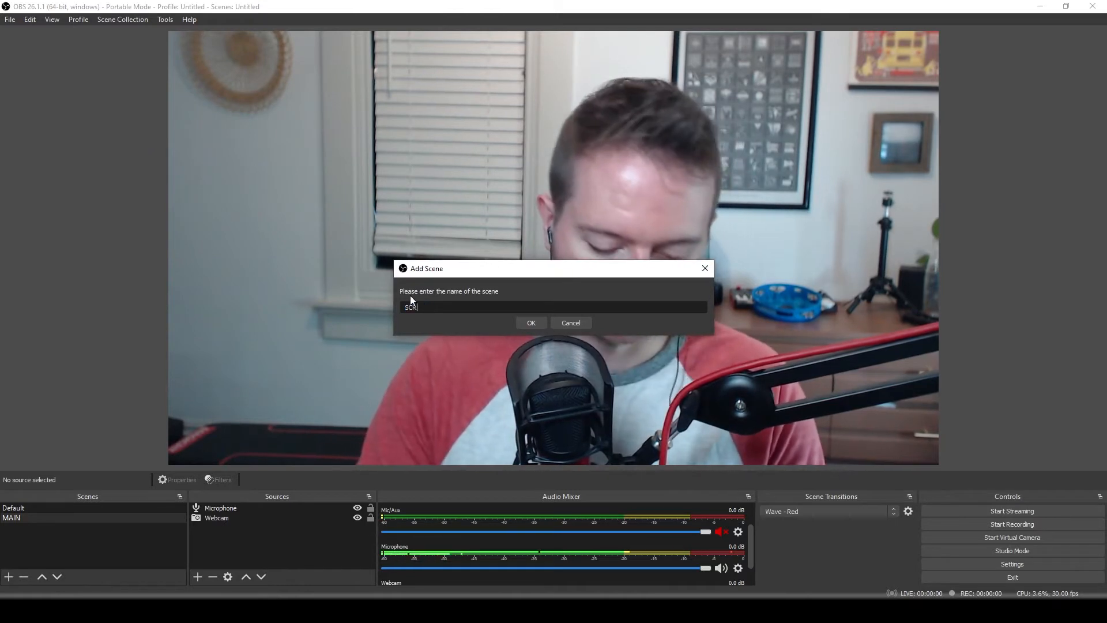
text(EEN SHARE)
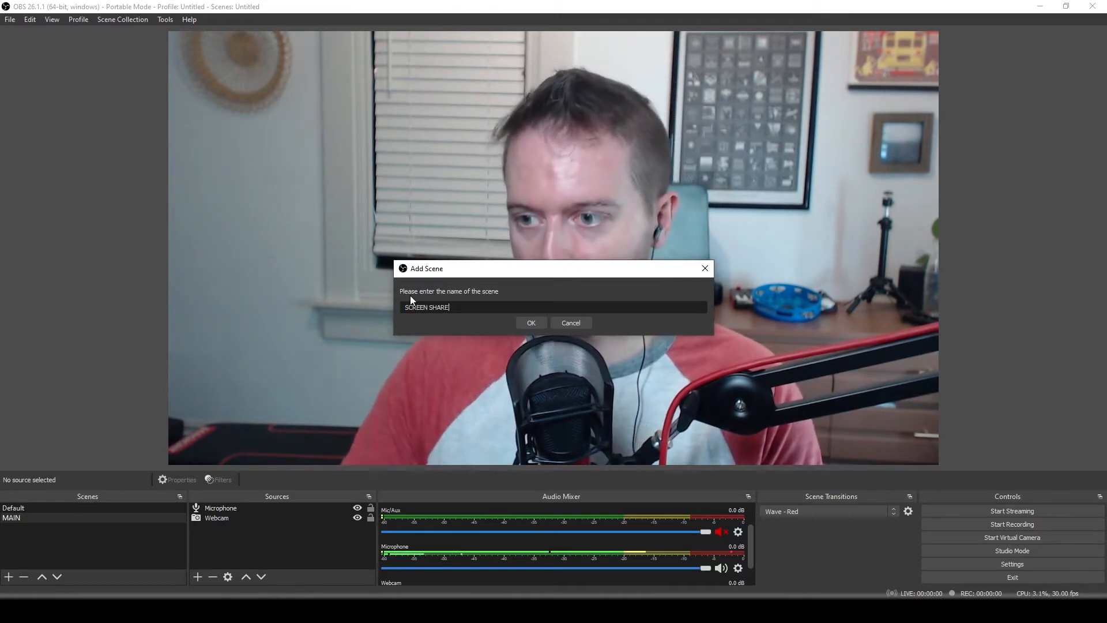
click(530, 323)
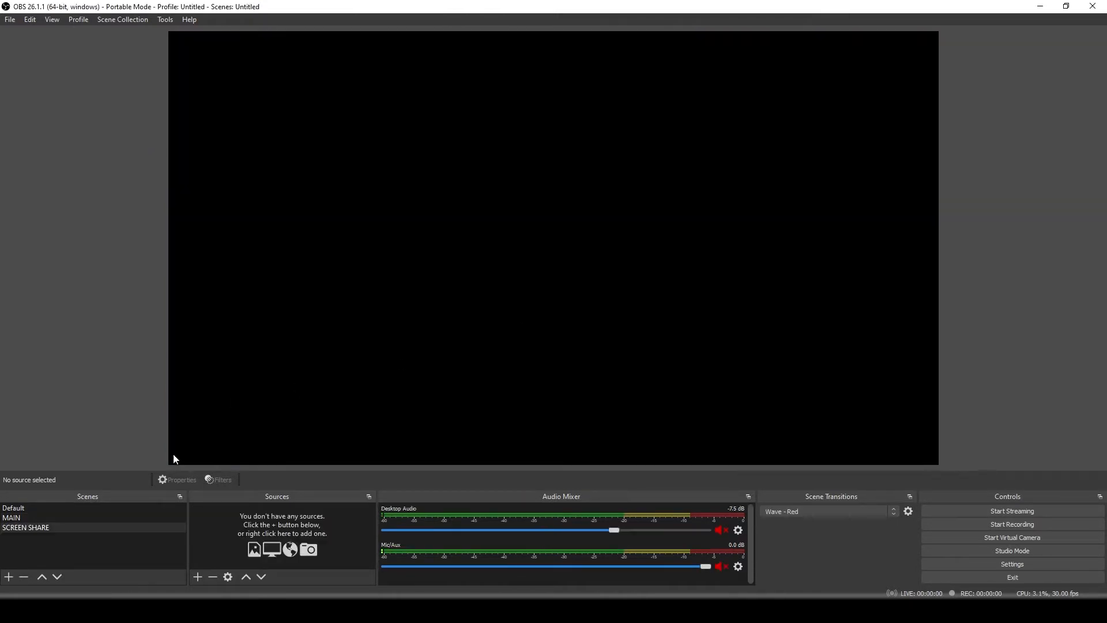
Add a new Display Capture source named RIGHT SCREEN to the SCREEN SHARE scene.
click(197, 576)
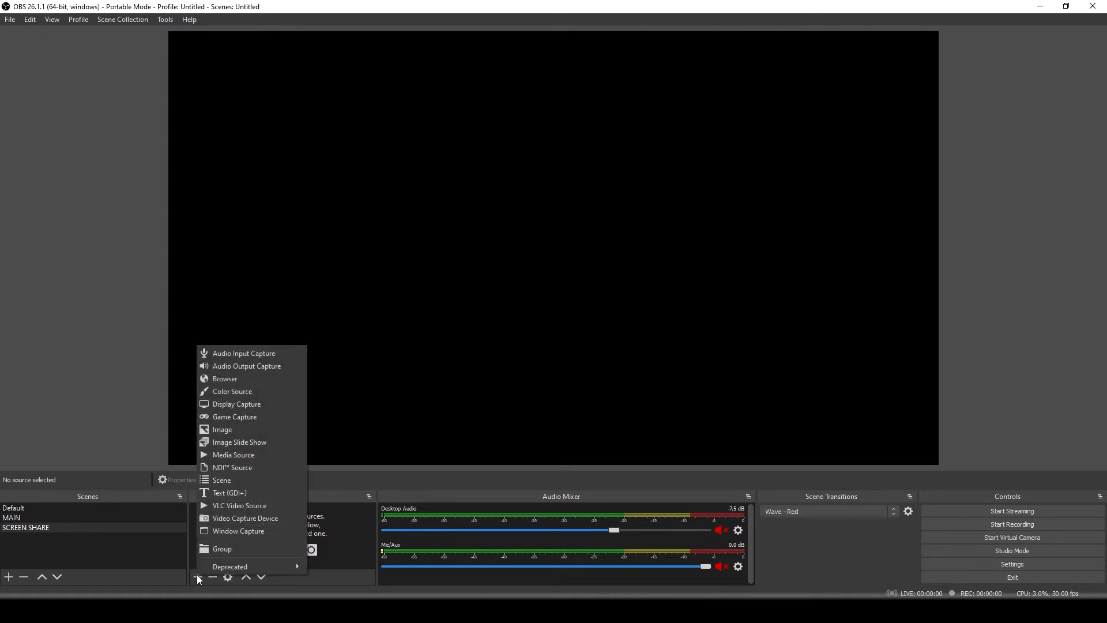
click(236, 404)
text(RIGHT S)
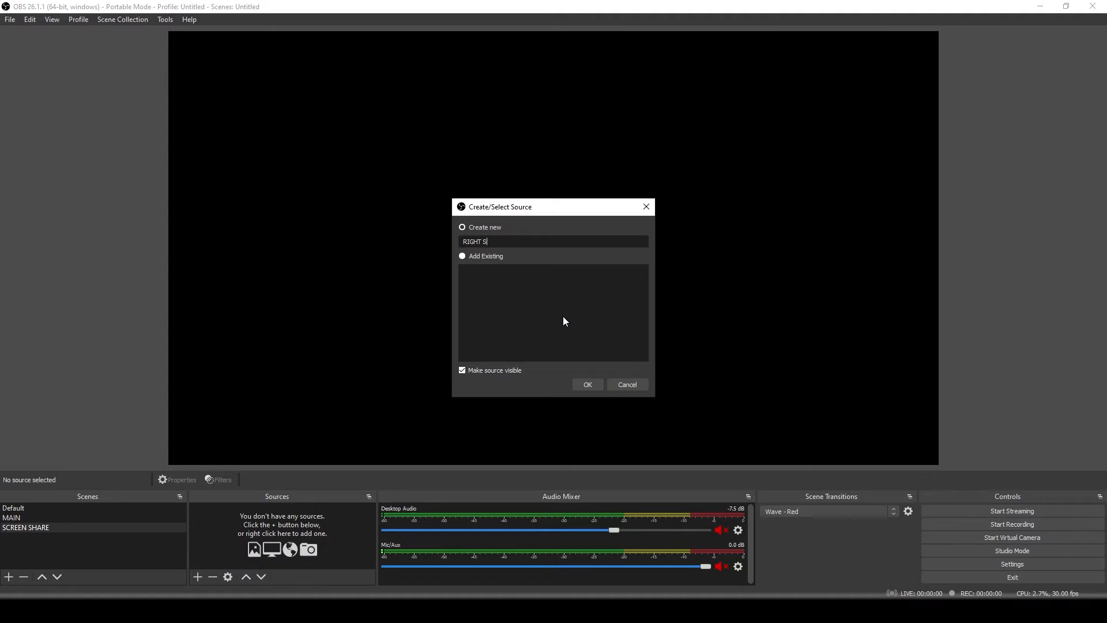
text(CREEN)
click(587, 384)
Set RIGHT SCREEN to capture Display 2: 1920x1080 @ 1920,0, keep Capture Cursor enabled, and accept the properties.
click(487, 375)
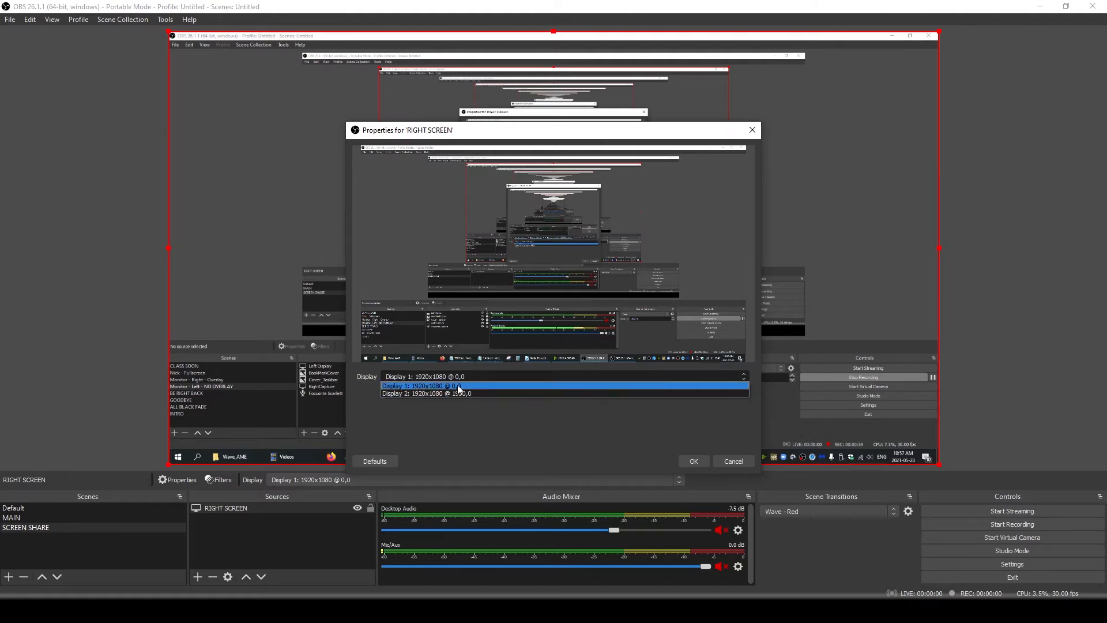
click(467, 393)
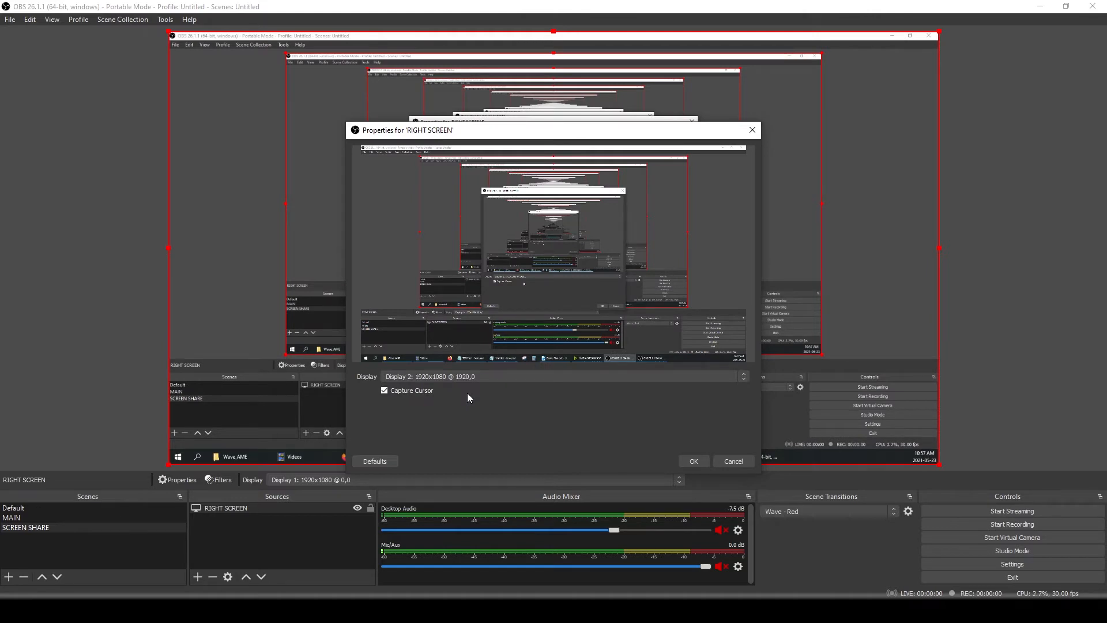
click(384, 392)
click(385, 392)
click(692, 461)
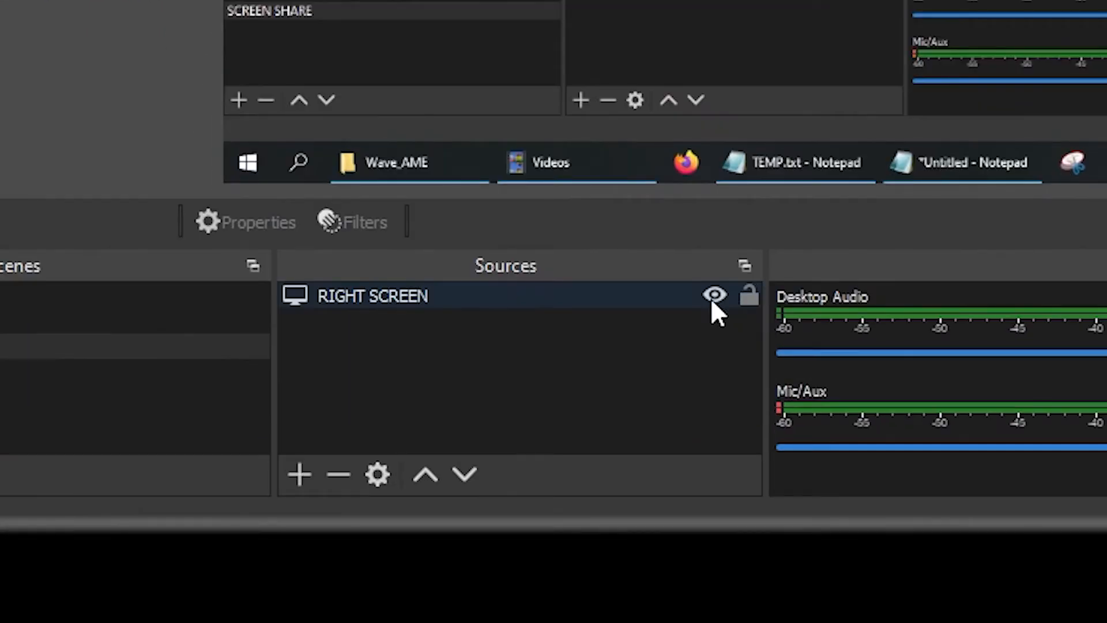
Toggle the RIGHT SCREEN source's visibility off and on, finishing with it hidden.
click(713, 297)
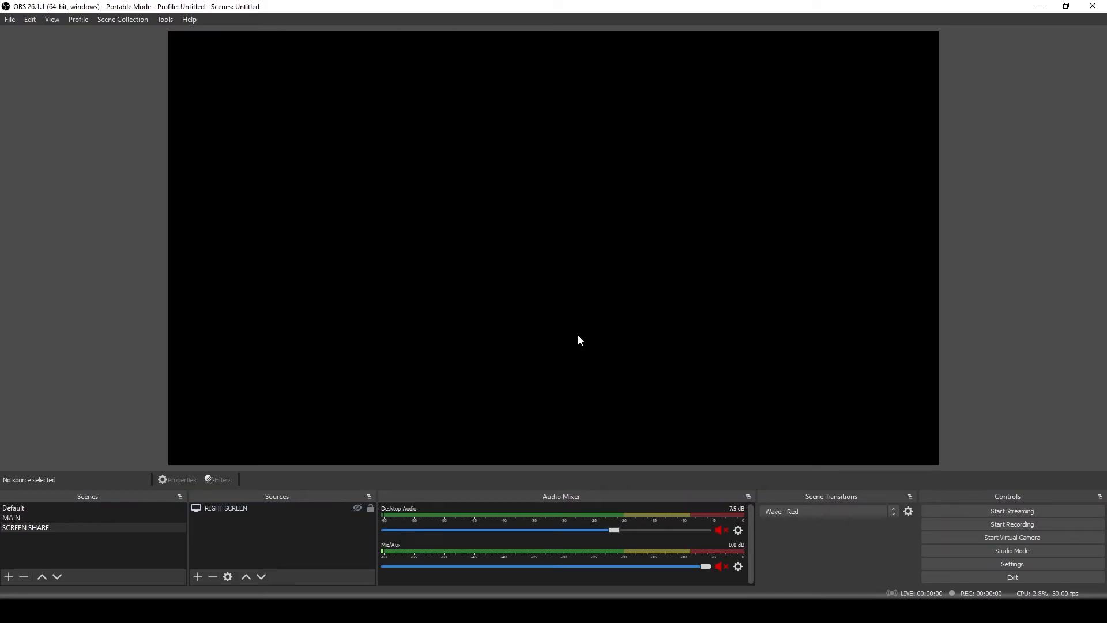
click(317, 507)
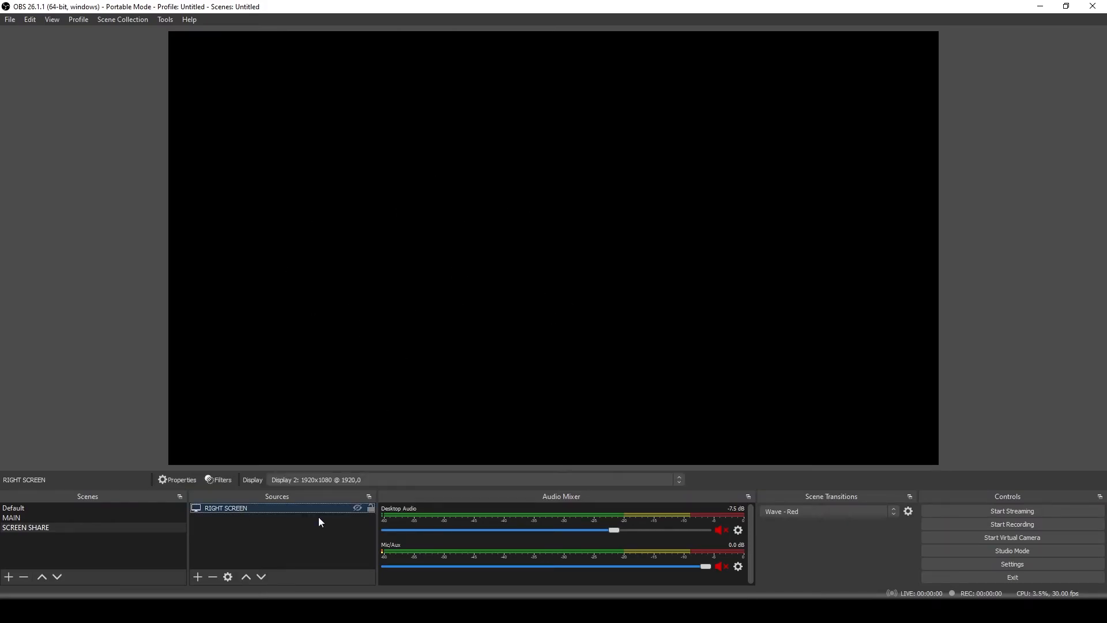
click(358, 508)
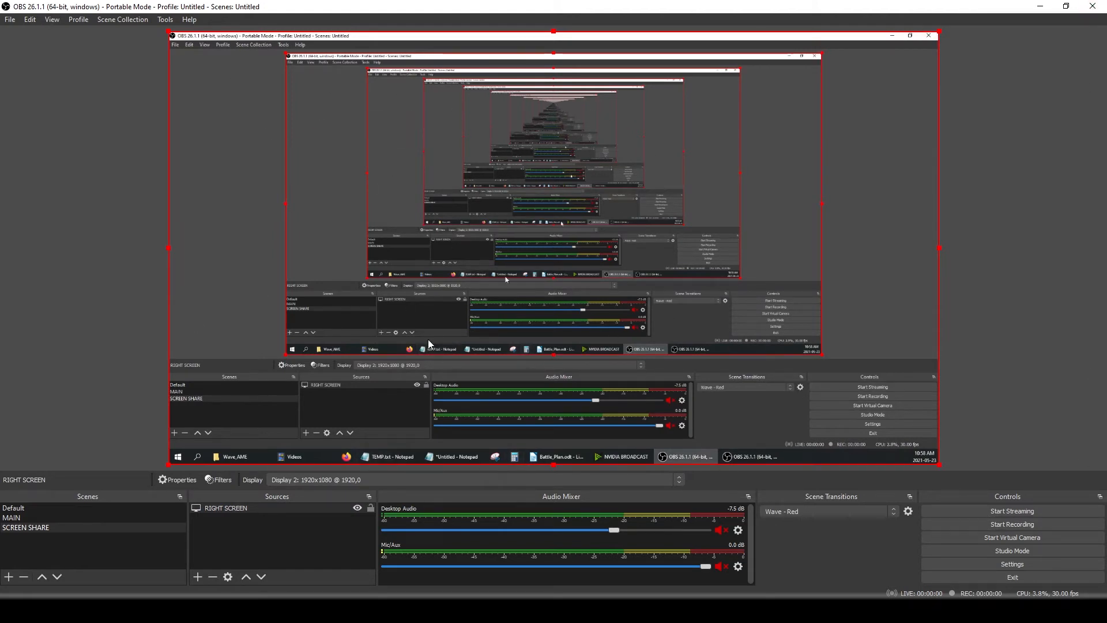
click(357, 508)
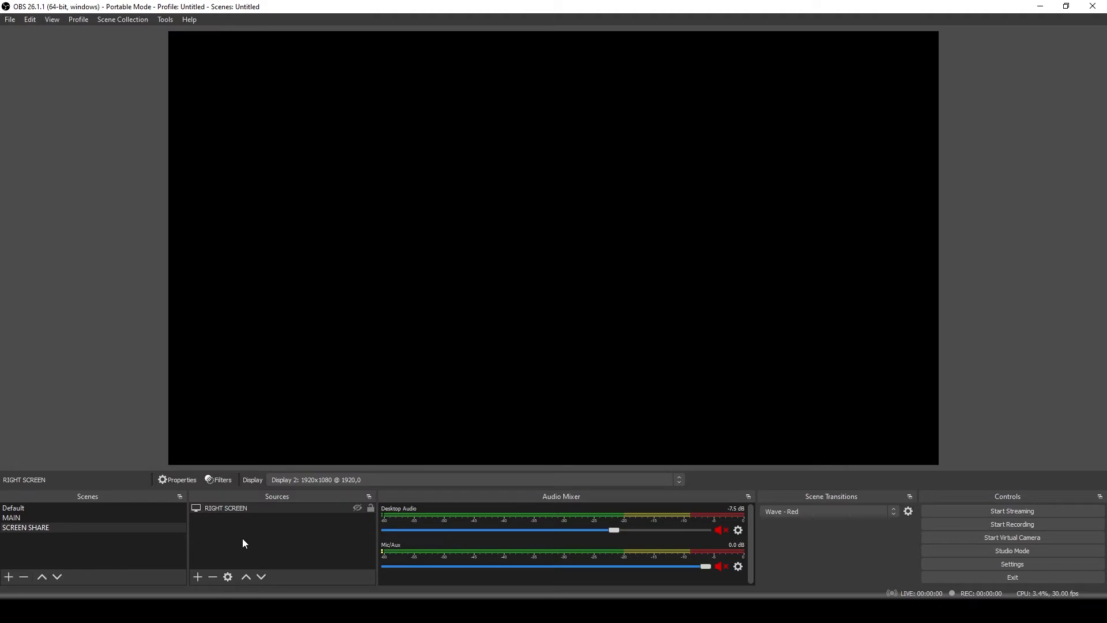
Add the existing Microphone audio input source to the SCREEN SHARE scene.
click(199, 575)
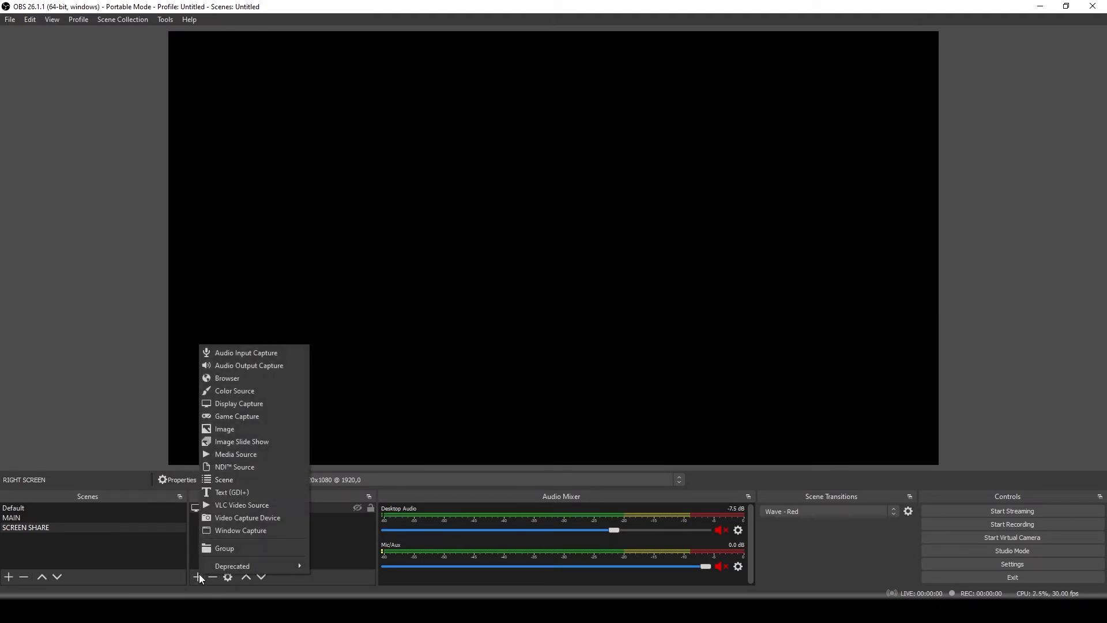
click(247, 353)
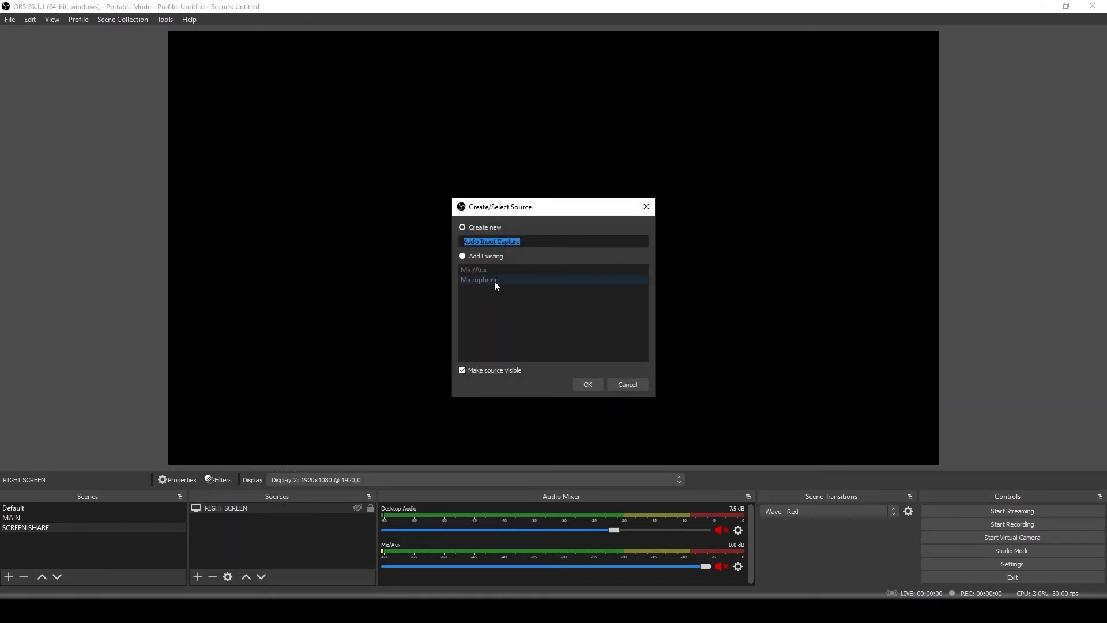
click(463, 257)
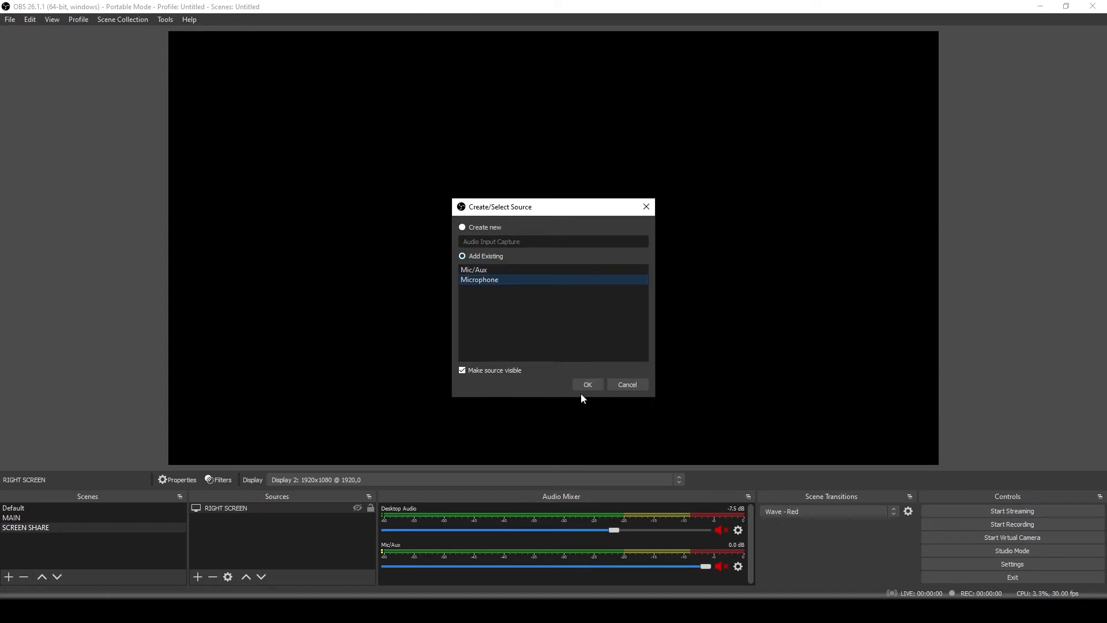
click(593, 384)
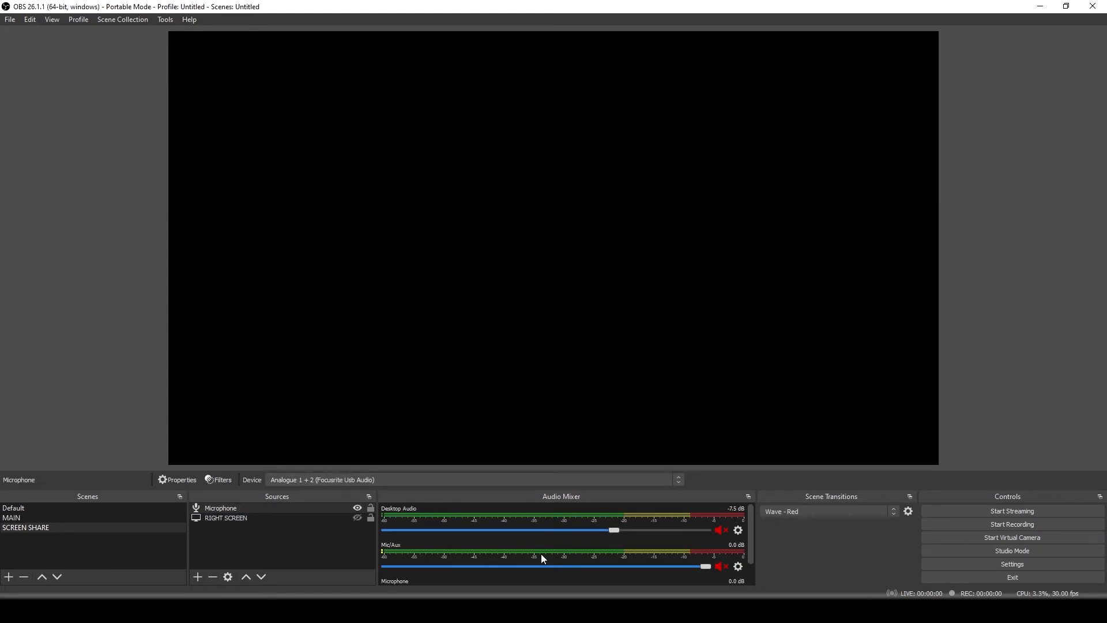
Check the Microphone level in the audio mixer and make RIGHT SCREEN visible, leaving the Microphone source selected.
scroll(532, 557, down, 2)
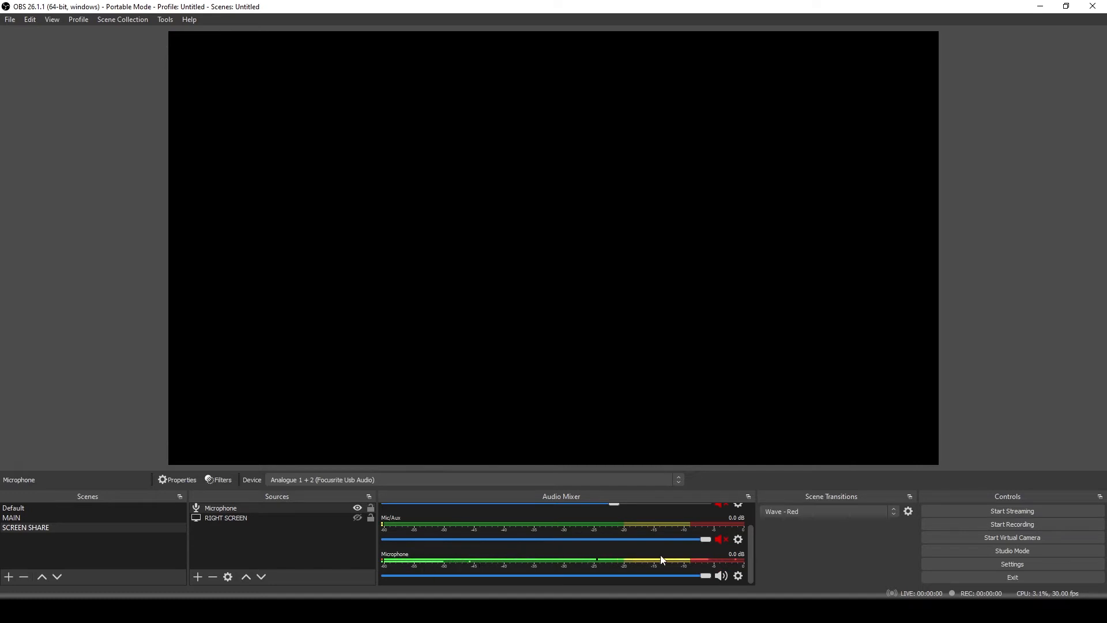
click(358, 517)
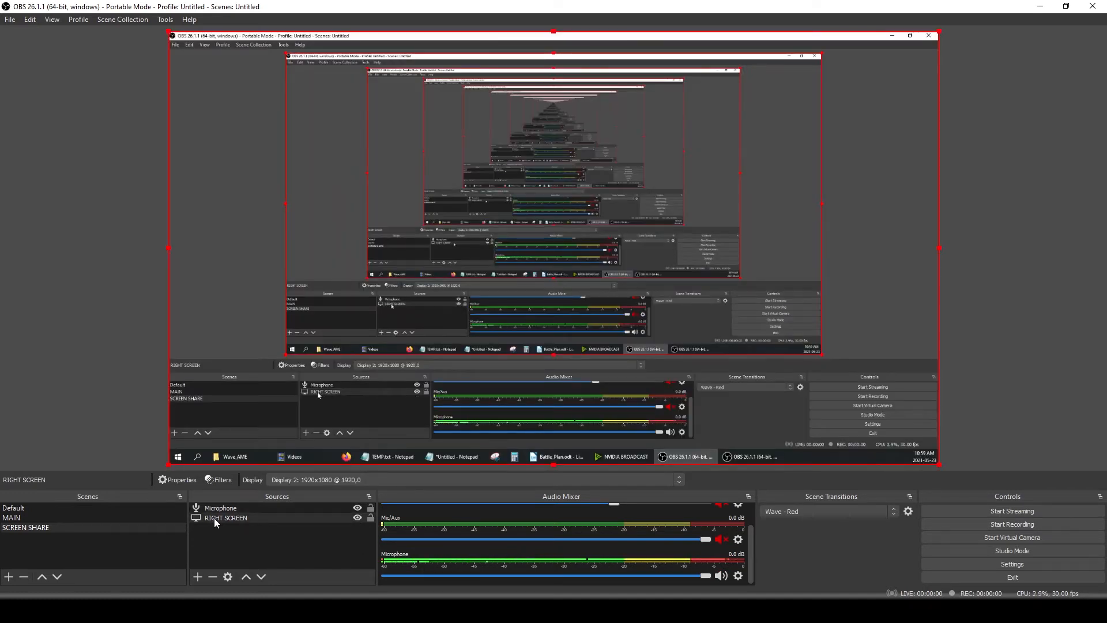
click(259, 507)
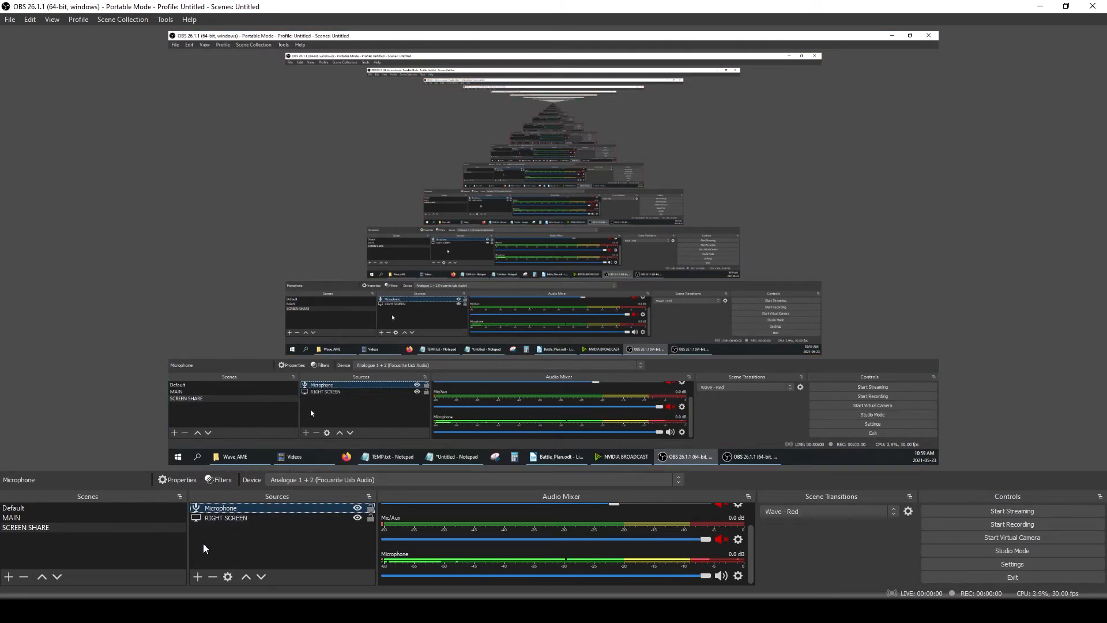
Add the existing Webcam video capture source to the SCREEN SHARE scene and keep it visible.
click(197, 577)
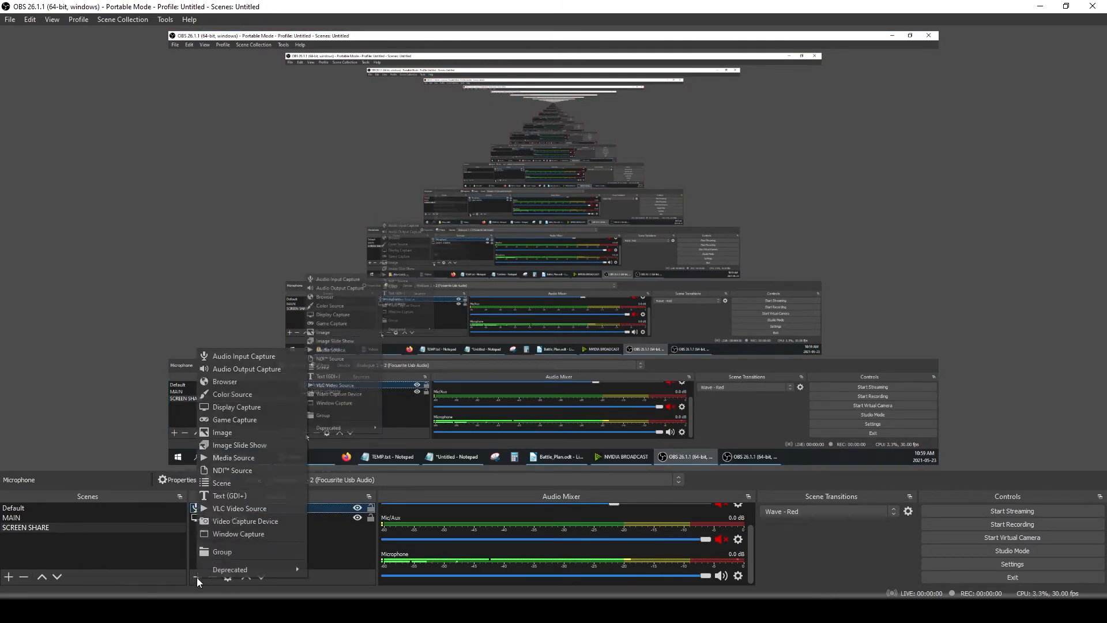
click(224, 521)
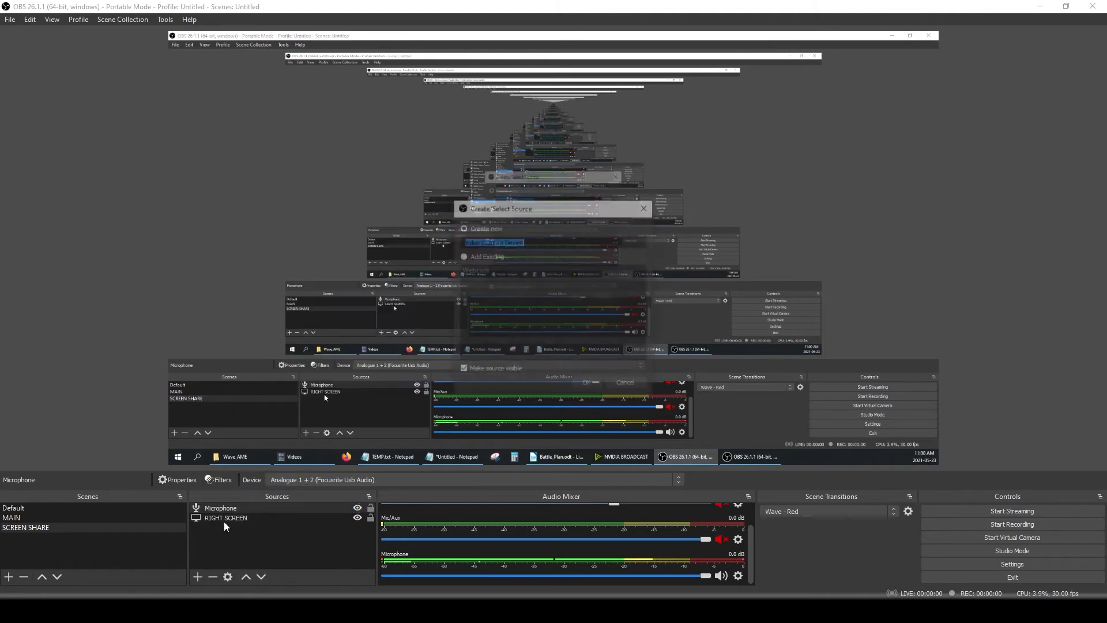
click(477, 256)
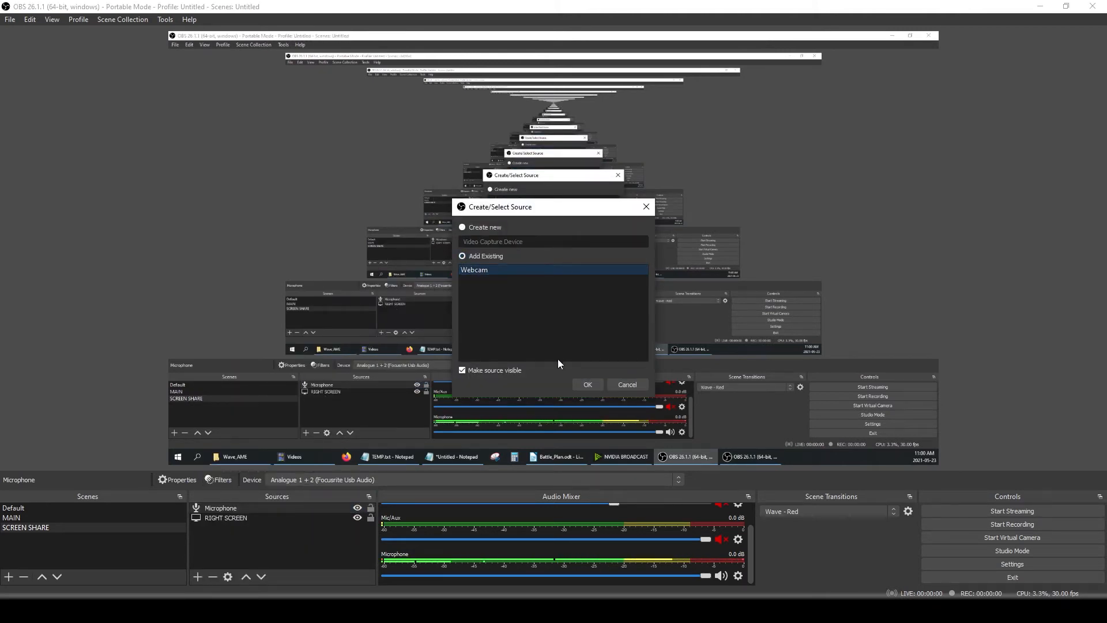
click(588, 384)
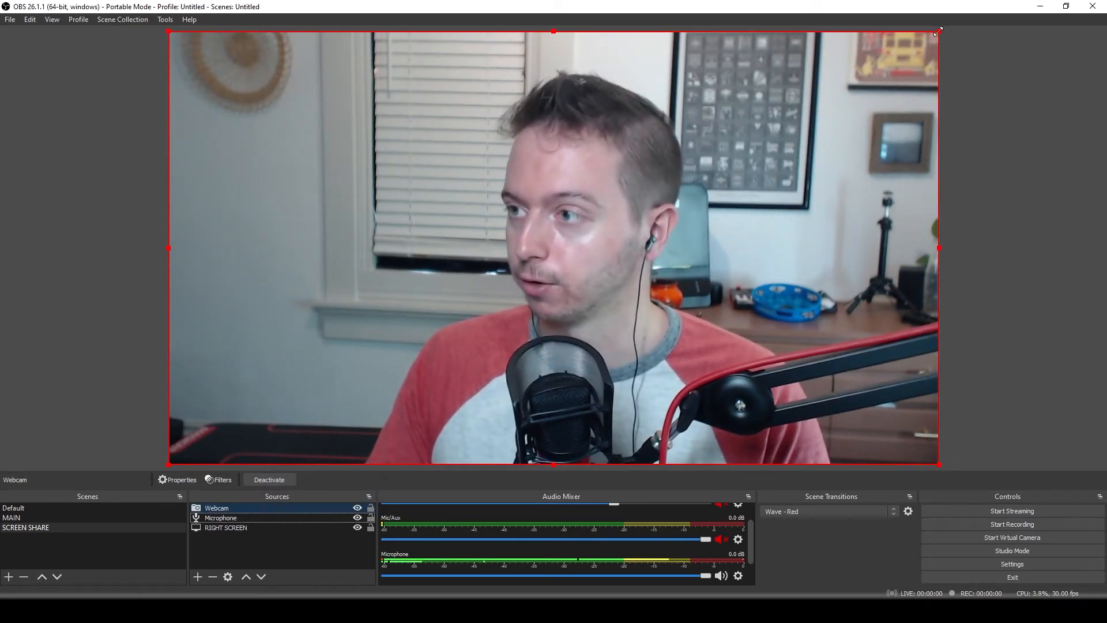
Scale the Webcam source to about 40% of the canvas width in the canvas's lower-right corner, toggling RIGHT SCREEN's visibility off and on.
drag(937, 31, 357, 381)
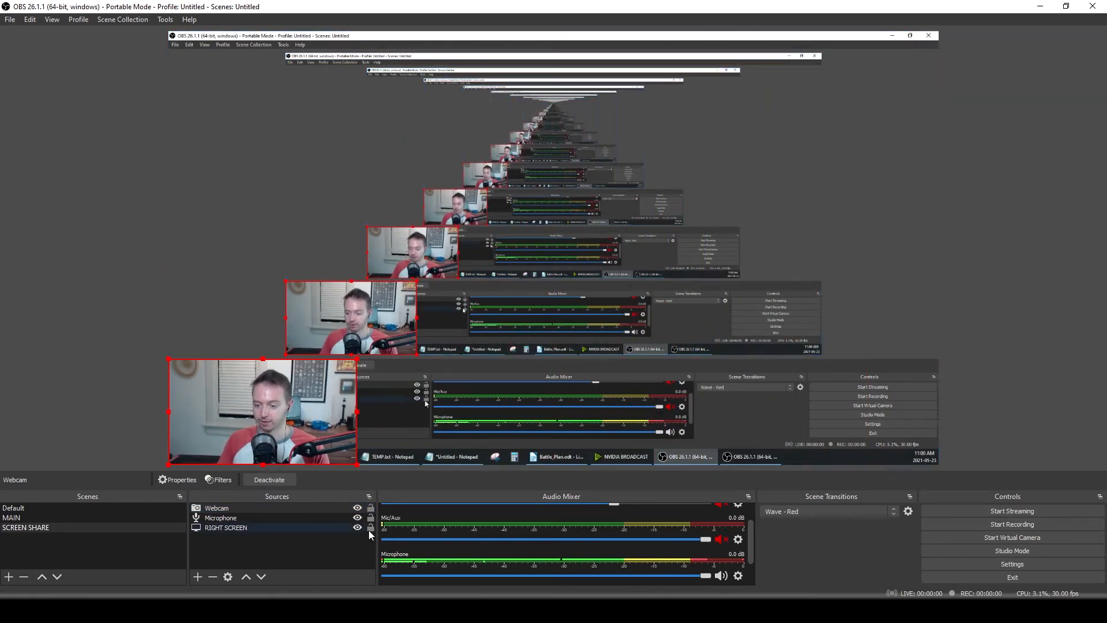
click(358, 527)
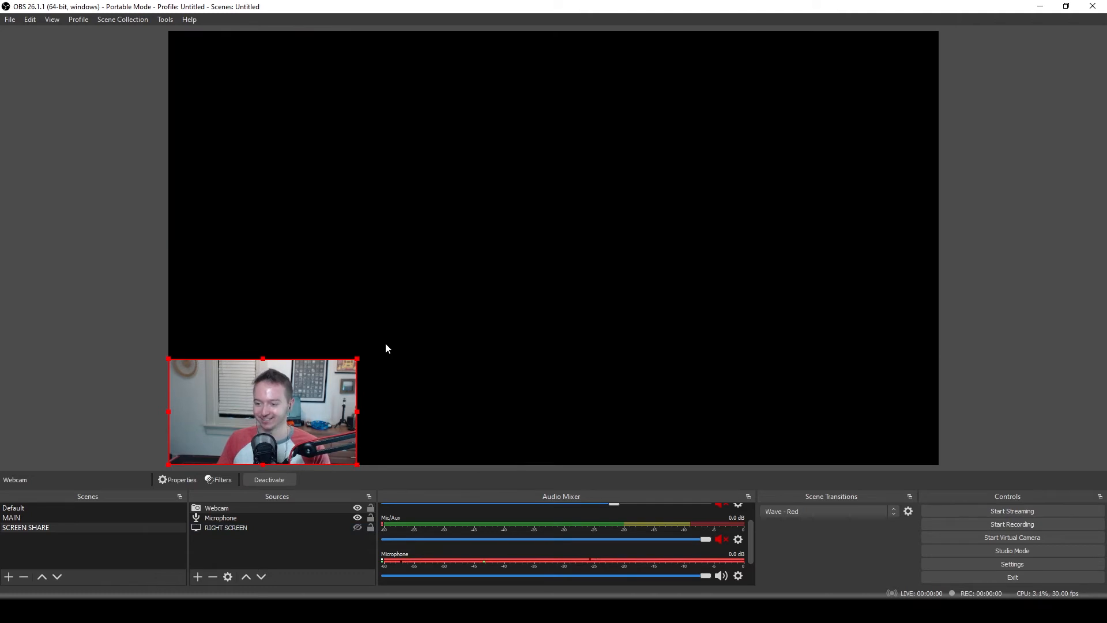
drag(356, 359, 750, 115)
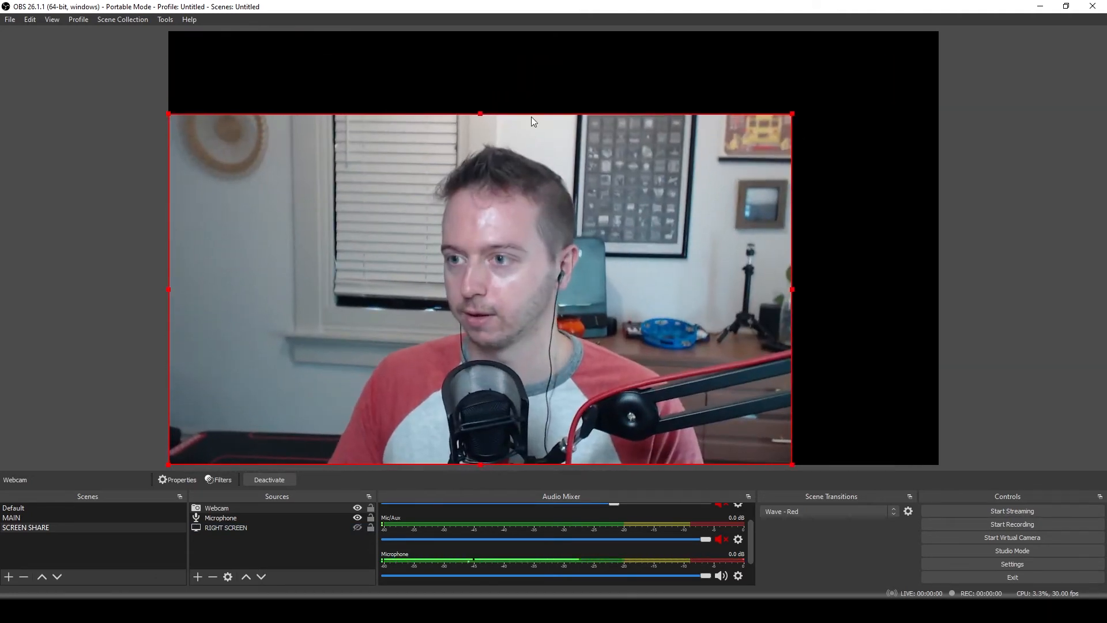
drag(481, 114, 491, 292)
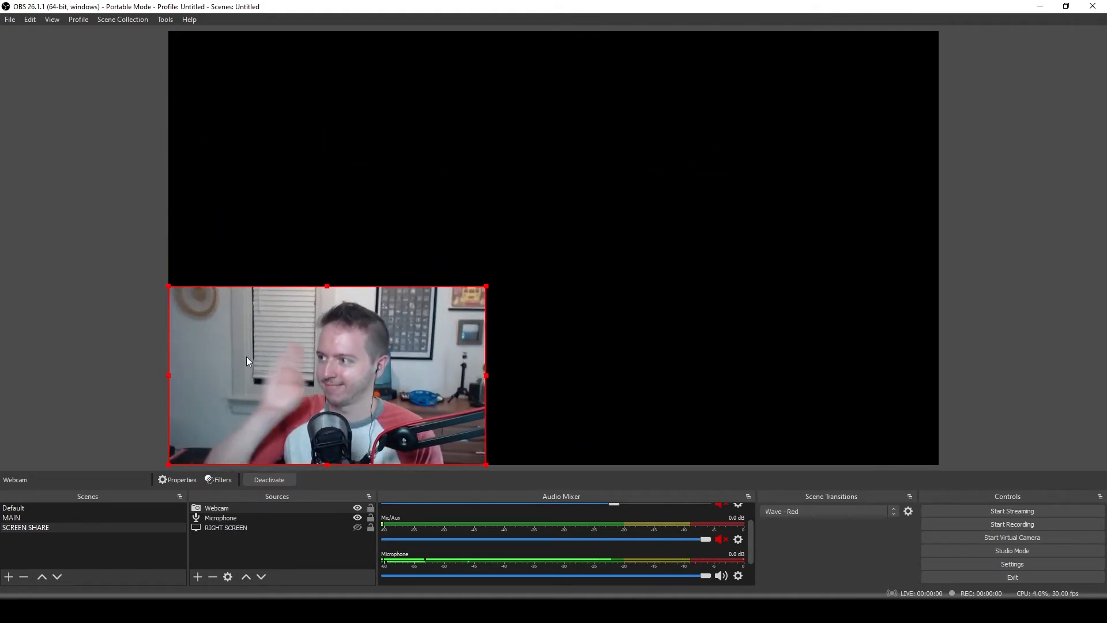
drag(359, 351, 769, 366)
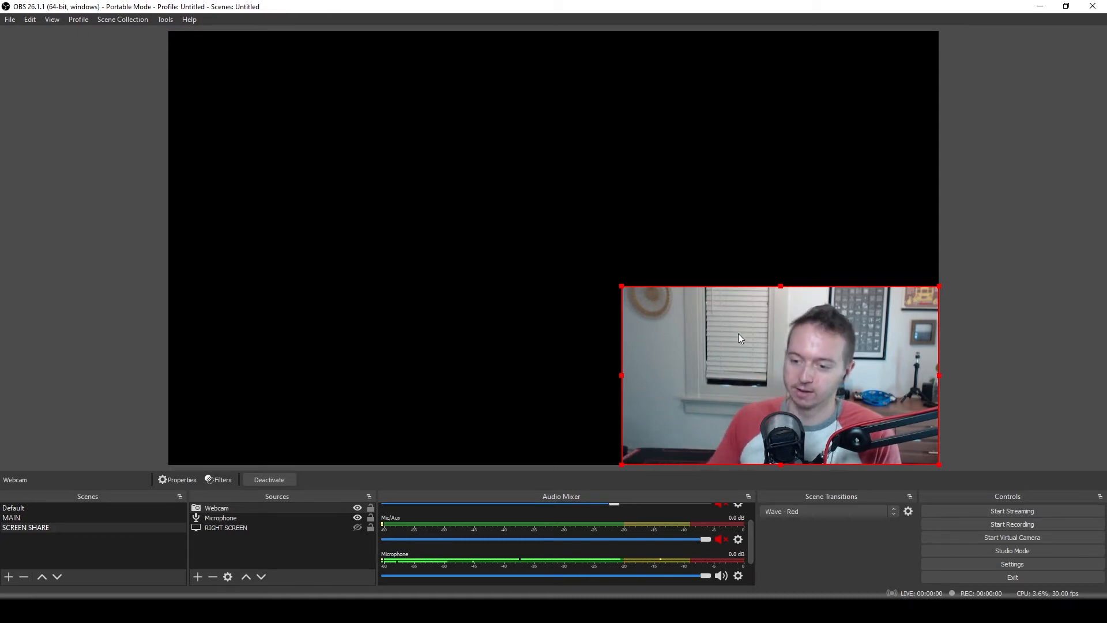
click(357, 527)
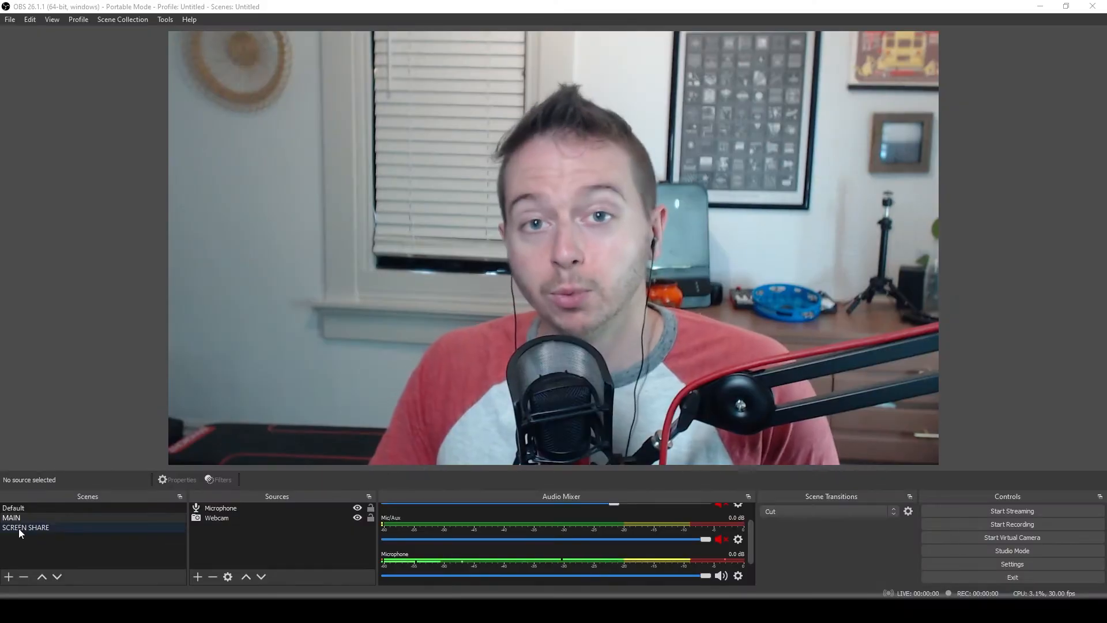
Switch back and forth between the SCREEN SHARE and MAIN scenes to compare their layouts, finishing on MAIN.
click(19, 528)
click(13, 517)
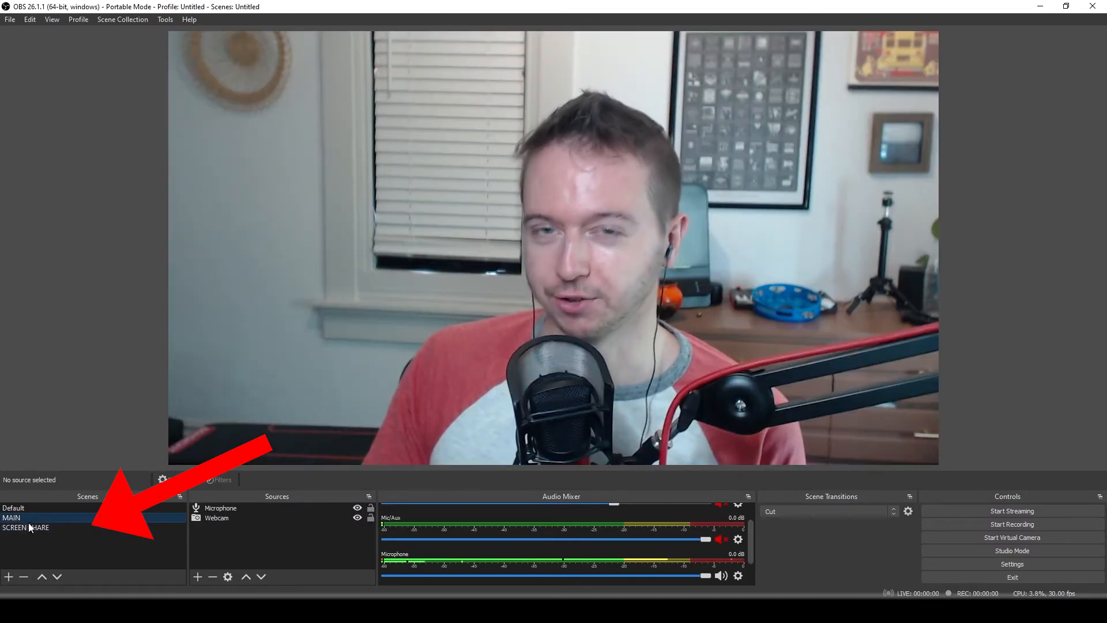
click(38, 528)
click(20, 521)
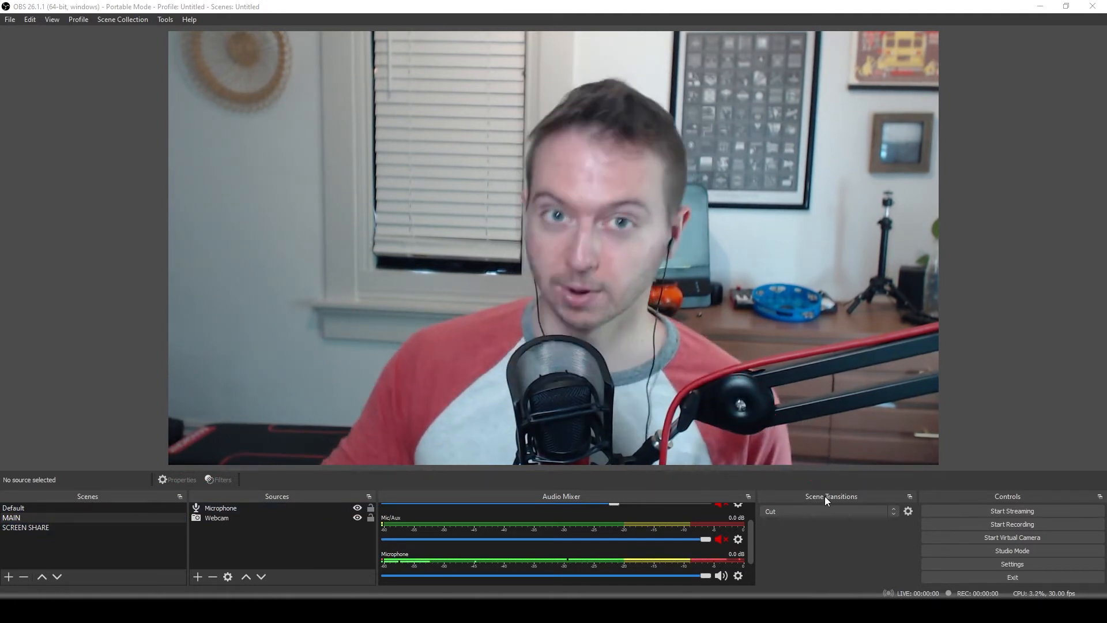
Undock the Scene Transitions panel and dock it back between Audio Mixer and Controls.
click(907, 496)
drag(847, 483, 262, 256)
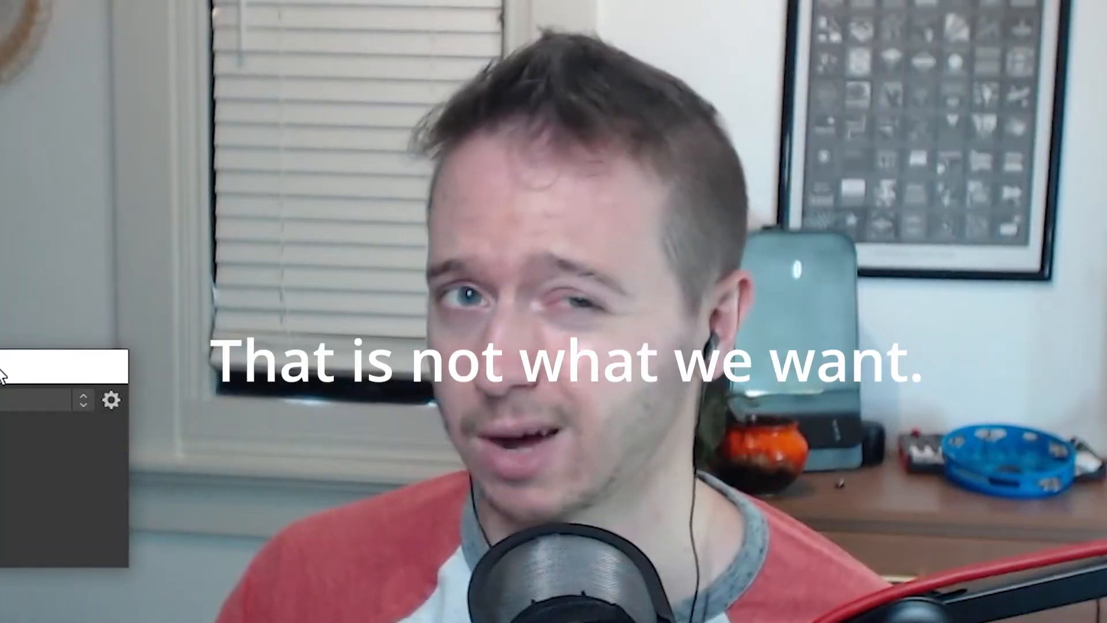
drag(2, 375, 841, 514)
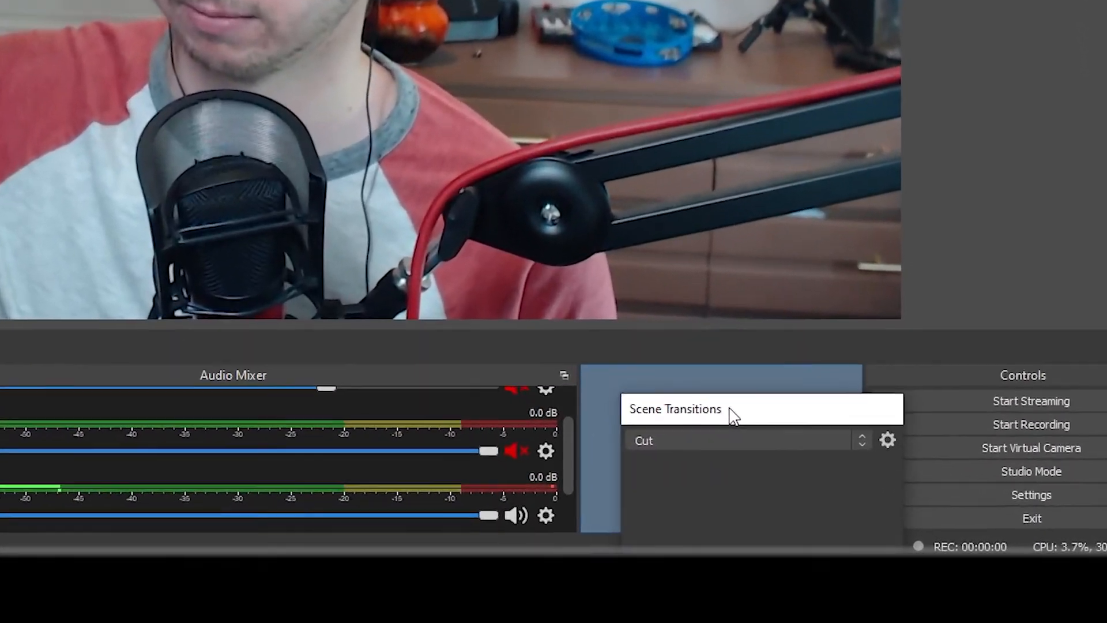
drag(729, 407, 730, 408)
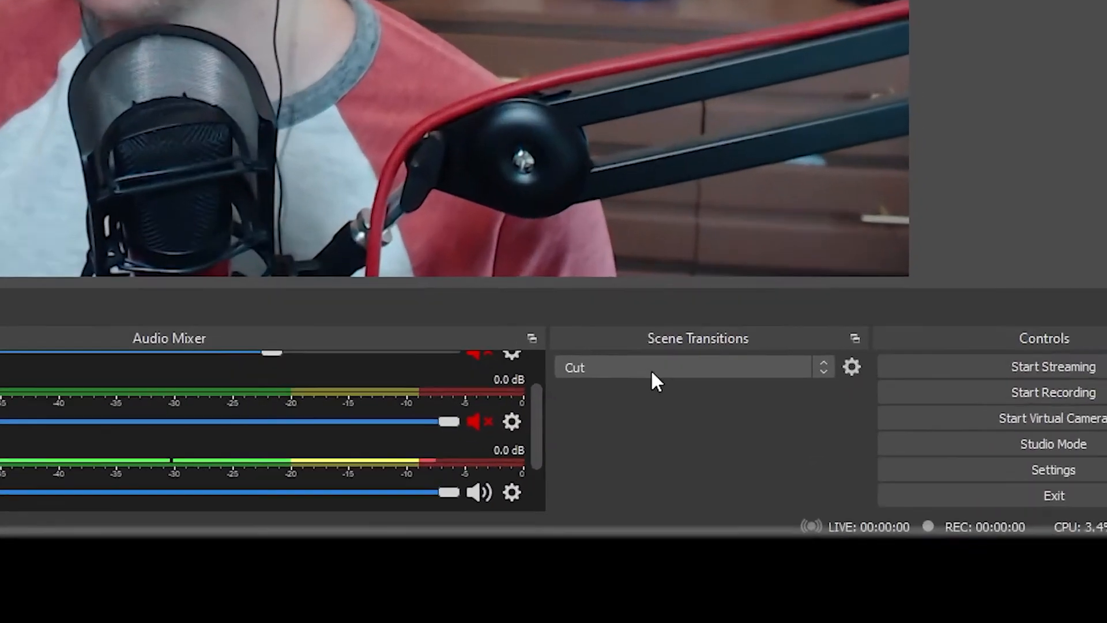
Keep Cut as the scene transition and test it by switching among SCREEN SHARE, MAIN and Default, finishing on MAIN.
click(801, 512)
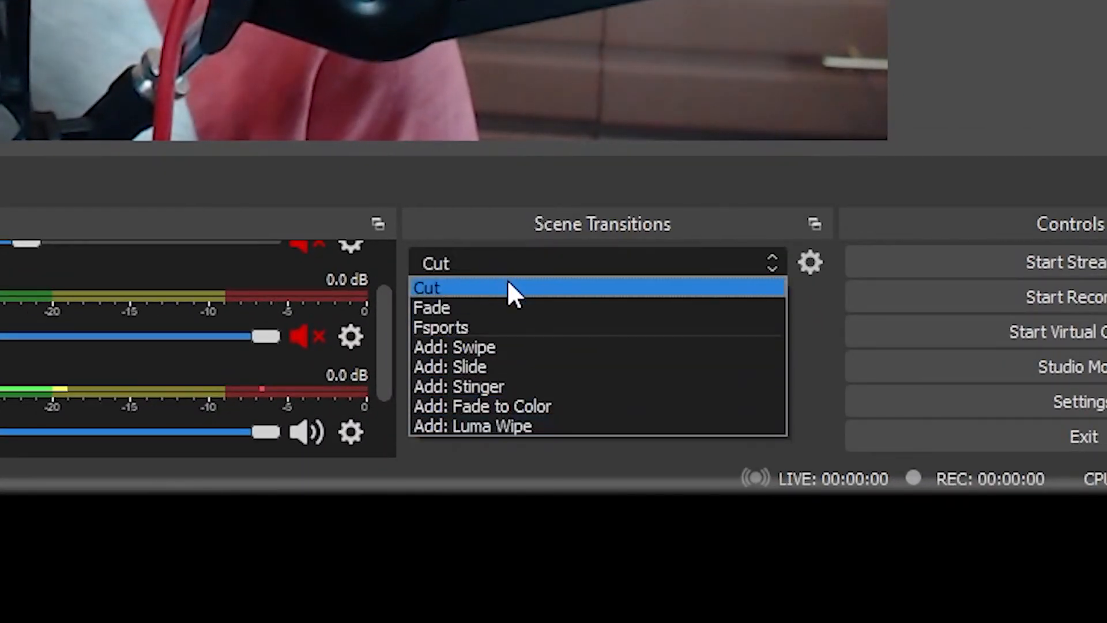
click(459, 289)
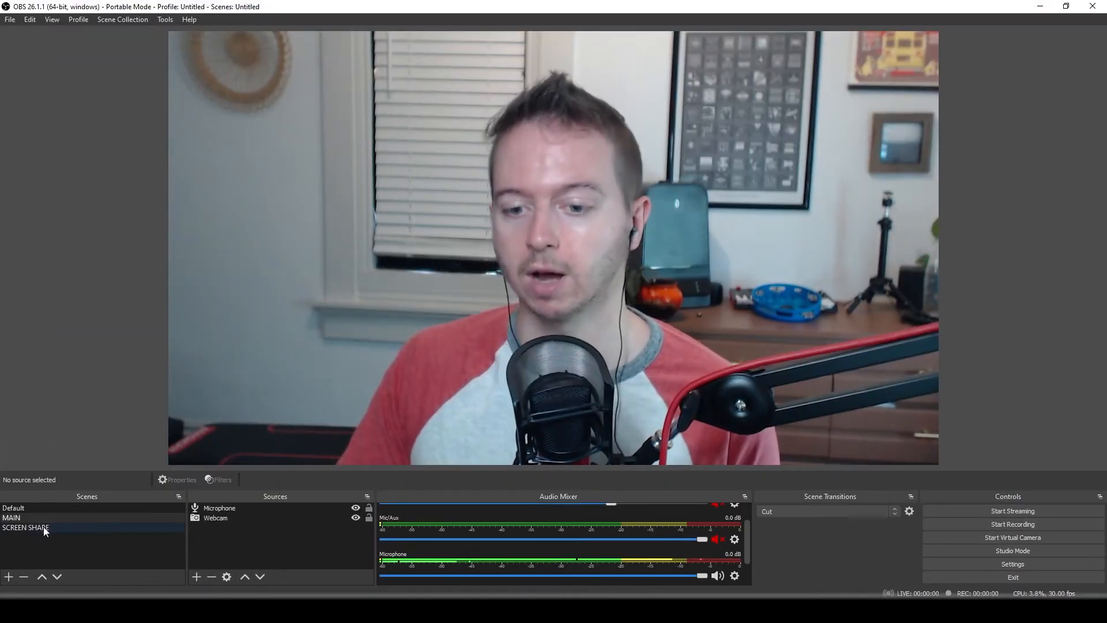
click(43, 527)
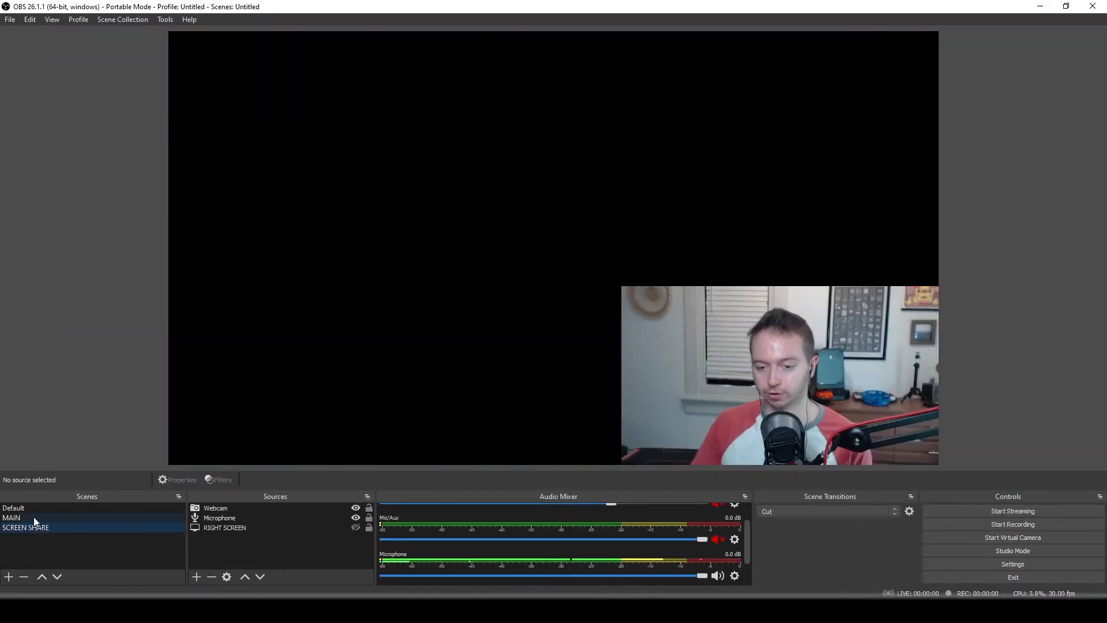
click(33, 516)
click(33, 507)
click(19, 519)
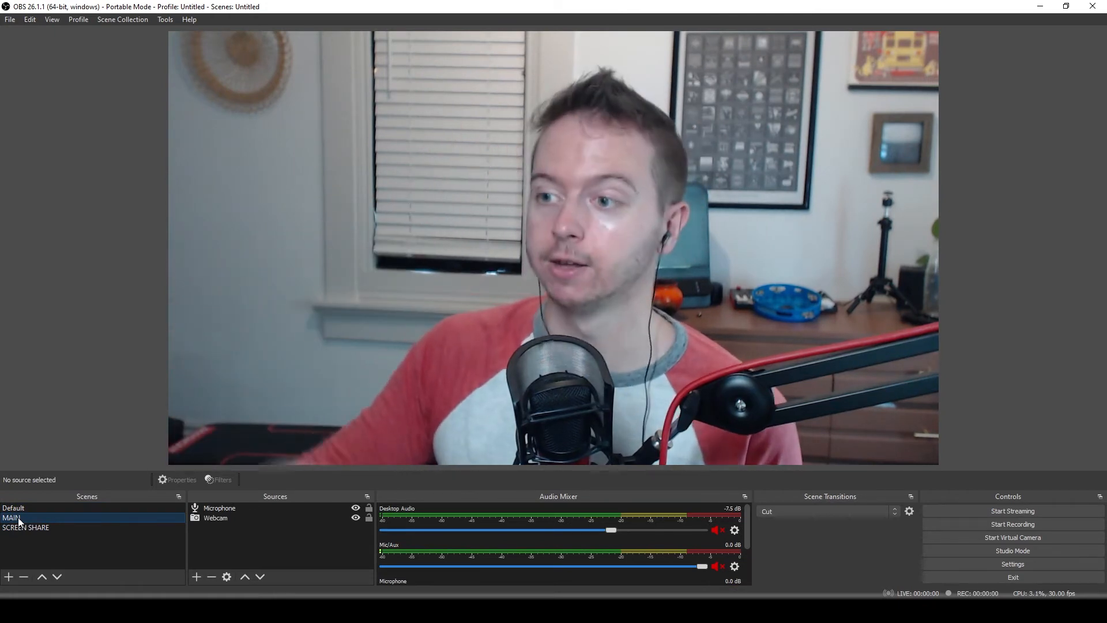
Set the scene transition to Fade and test it by switching among SCREEN SHARE, Default and MAIN, finishing on MAIN.
click(773, 511)
click(769, 530)
click(37, 526)
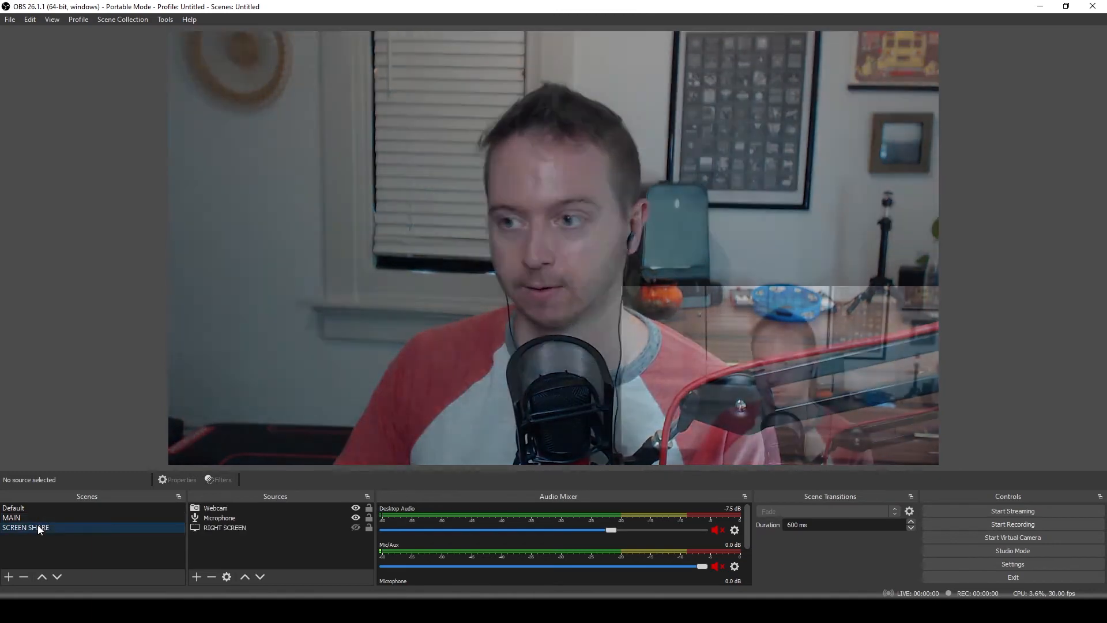
click(30, 510)
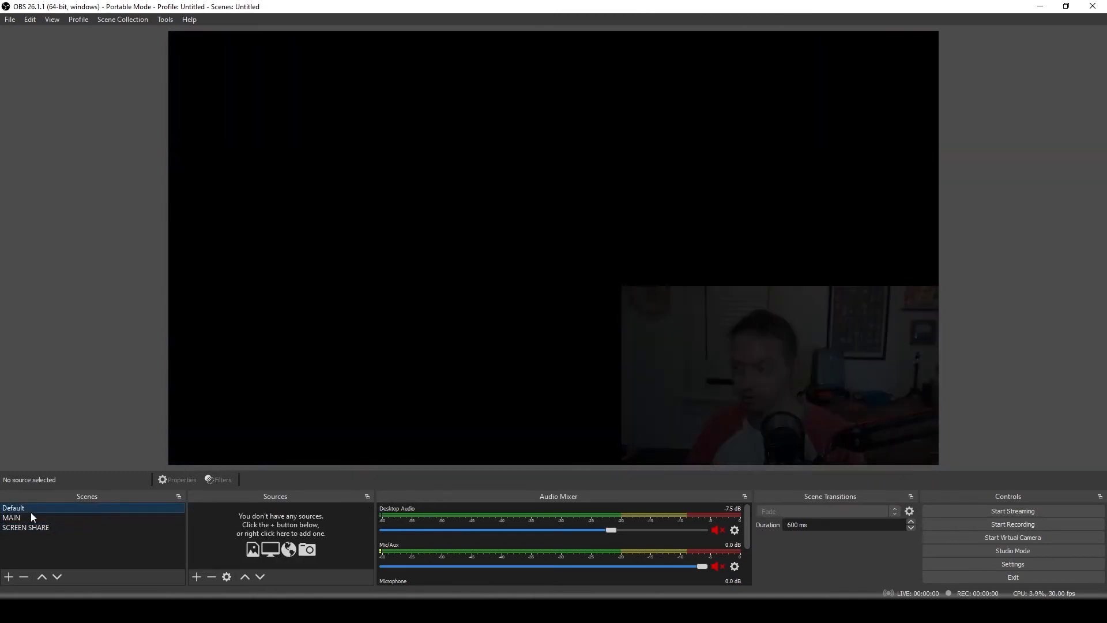
click(26, 528)
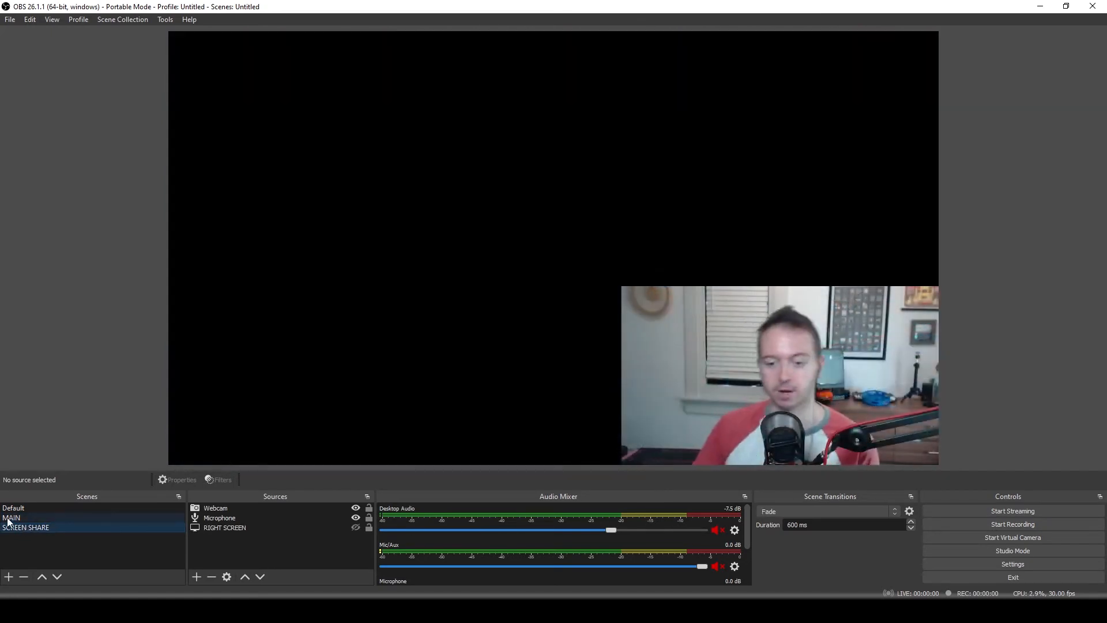
click(13, 517)
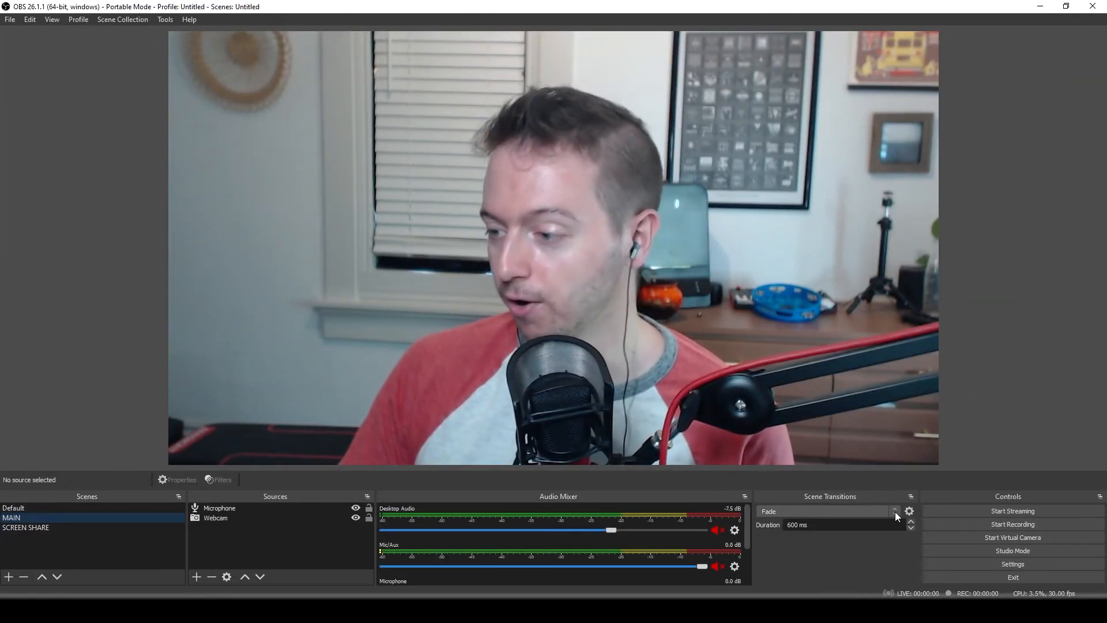
Add a Slide scene transition named Cha Cha Slide.
click(894, 511)
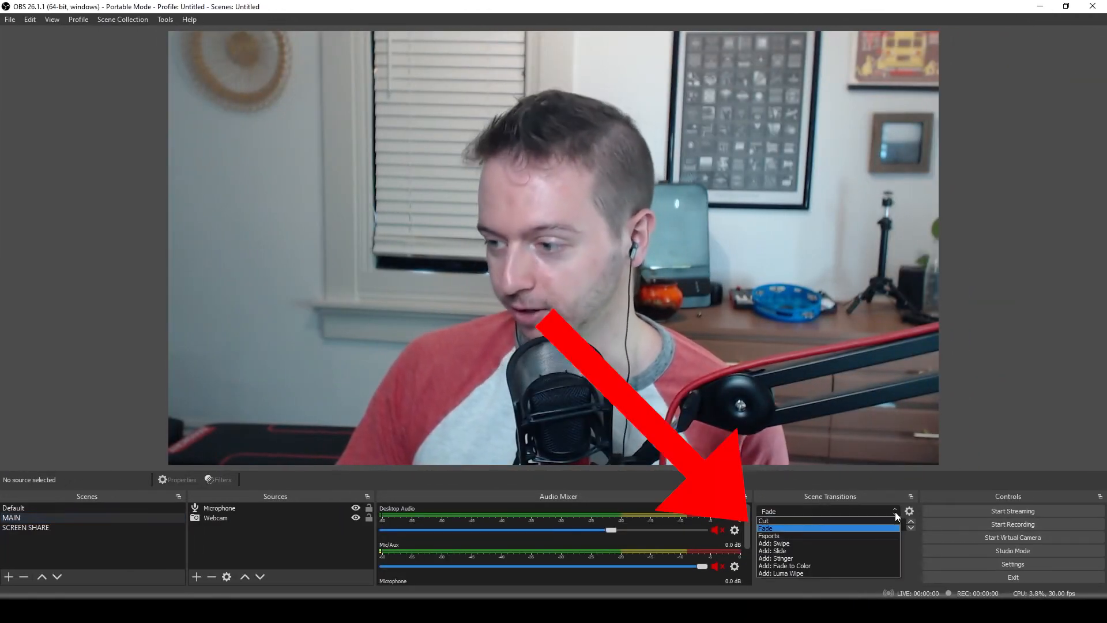
click(780, 551)
text(Cha Cha Slide)
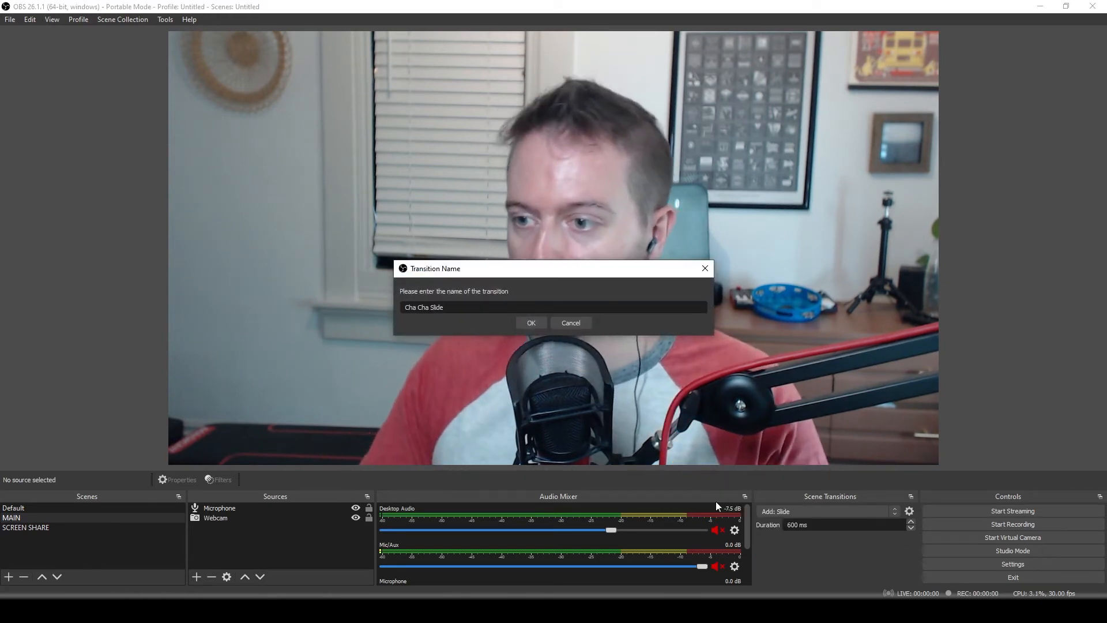
click(531, 323)
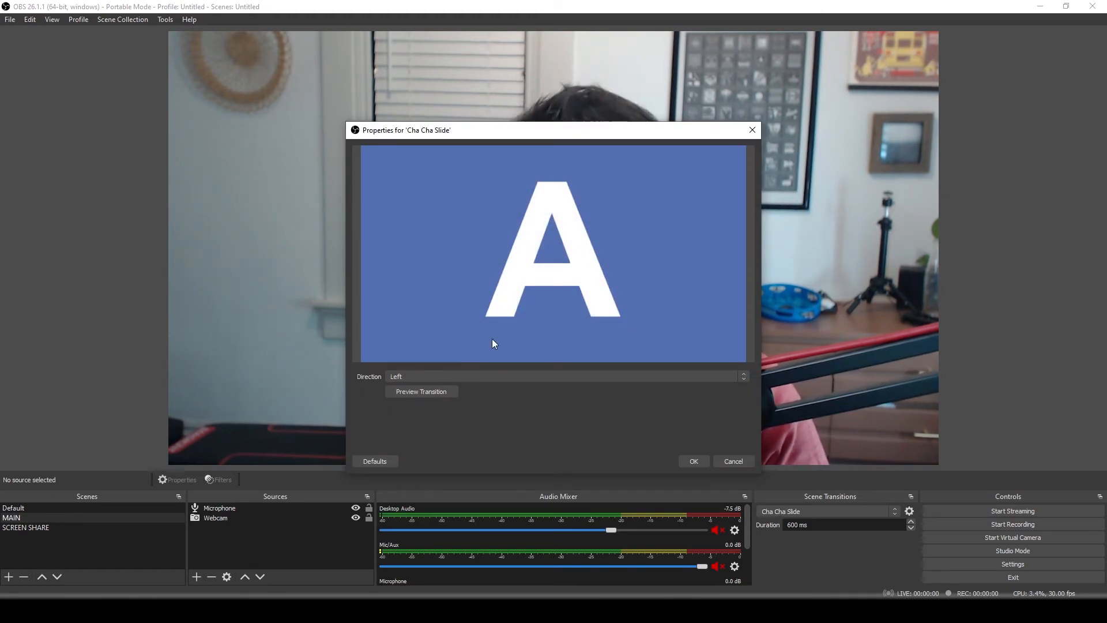
Preview the Cha Cha Slide transition several times with its direction left at Left.
click(419, 394)
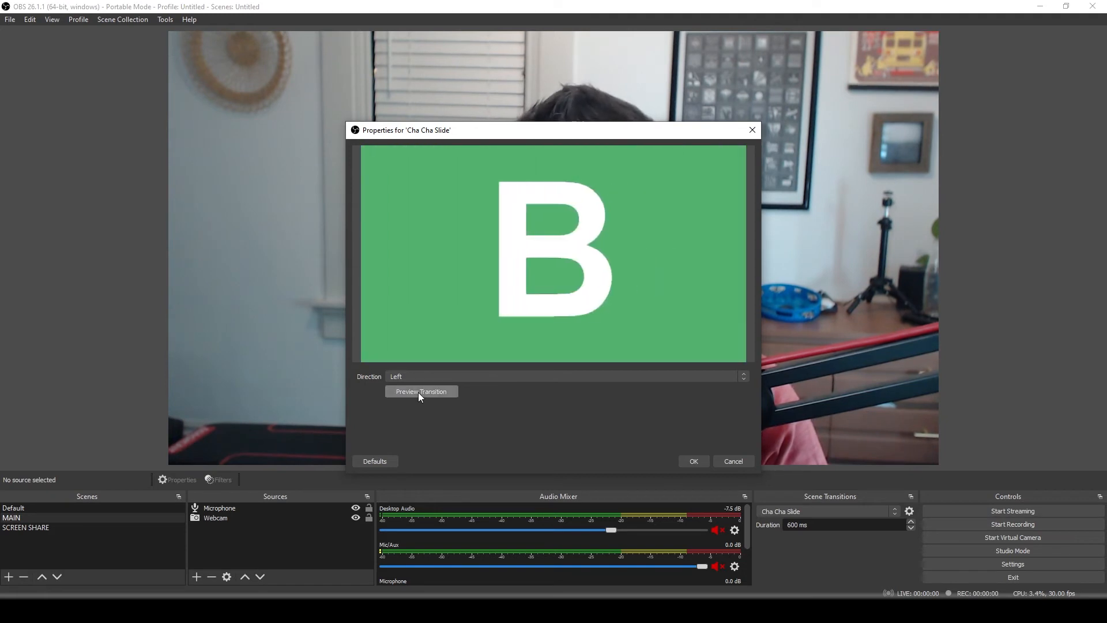
click(419, 394)
click(419, 393)
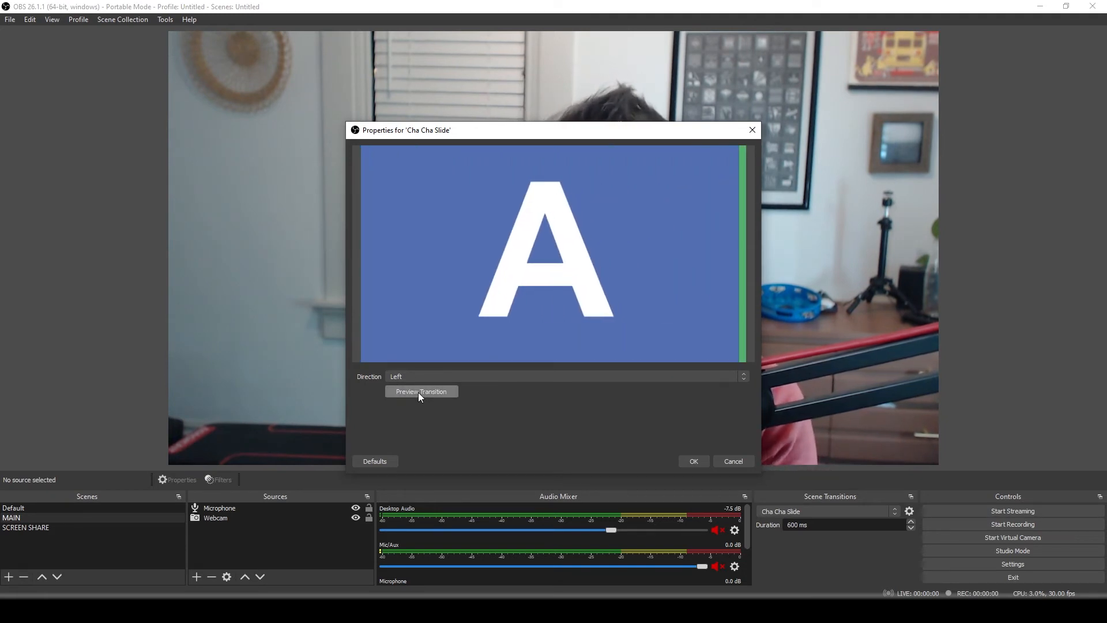
click(419, 393)
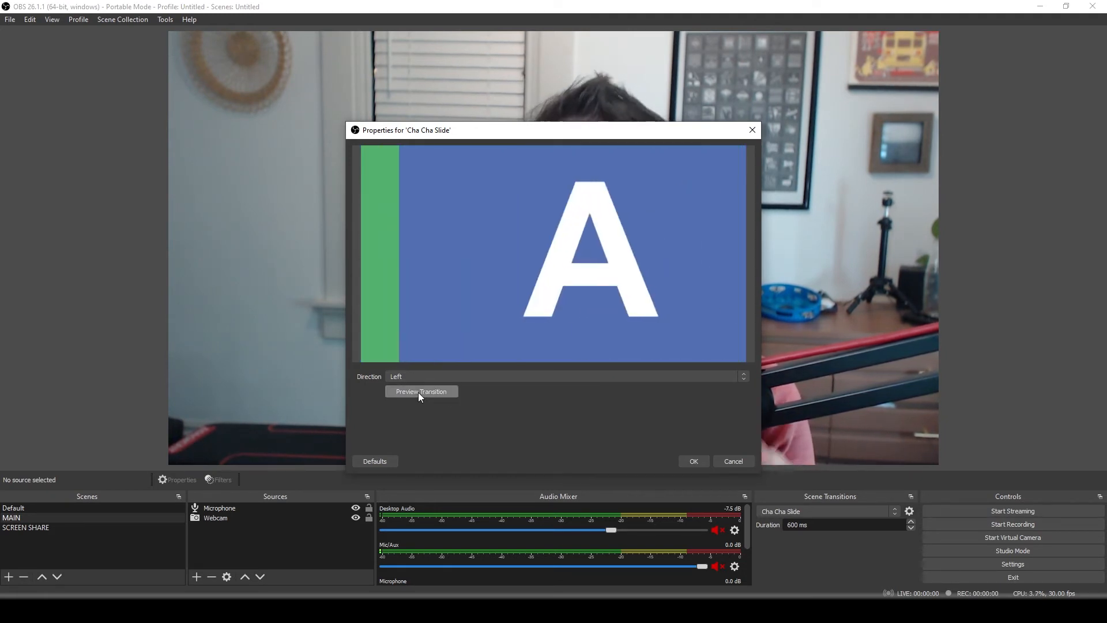
Try the Right direction for Cha Cha Slide with a preview, and change the direction to Down.
click(463, 376)
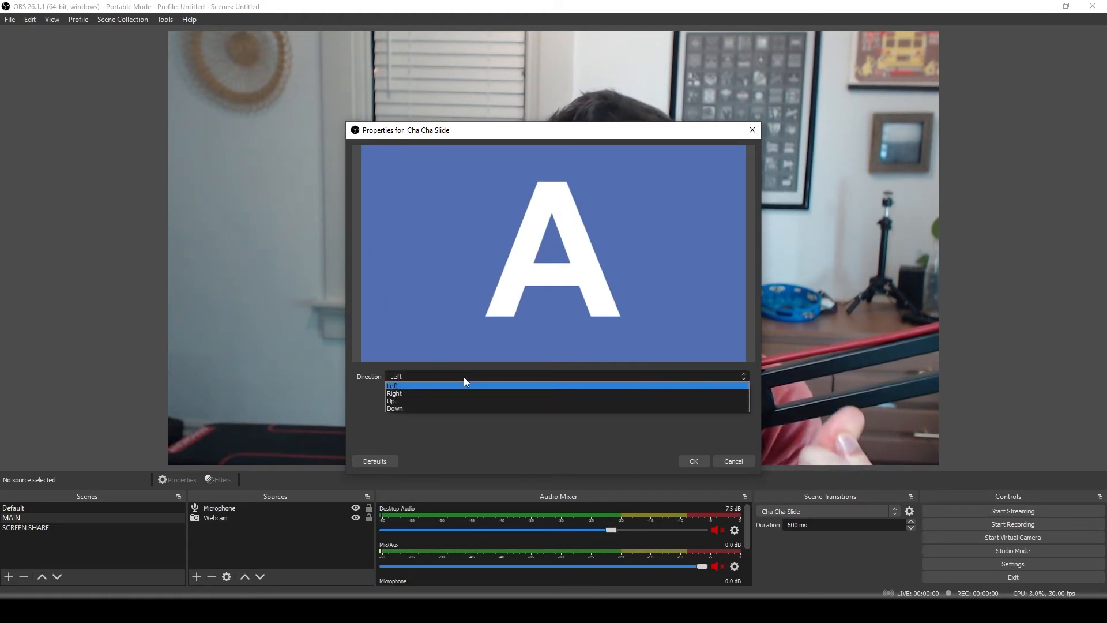
click(432, 393)
click(405, 395)
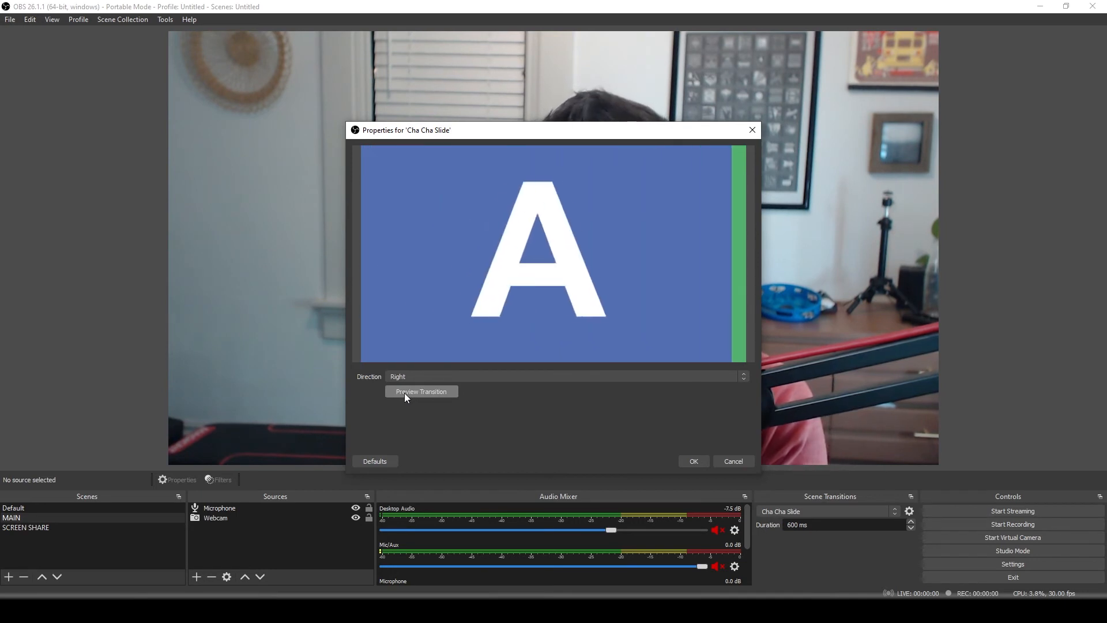
scroll(406, 372, down, 1)
click(399, 395)
click(410, 408)
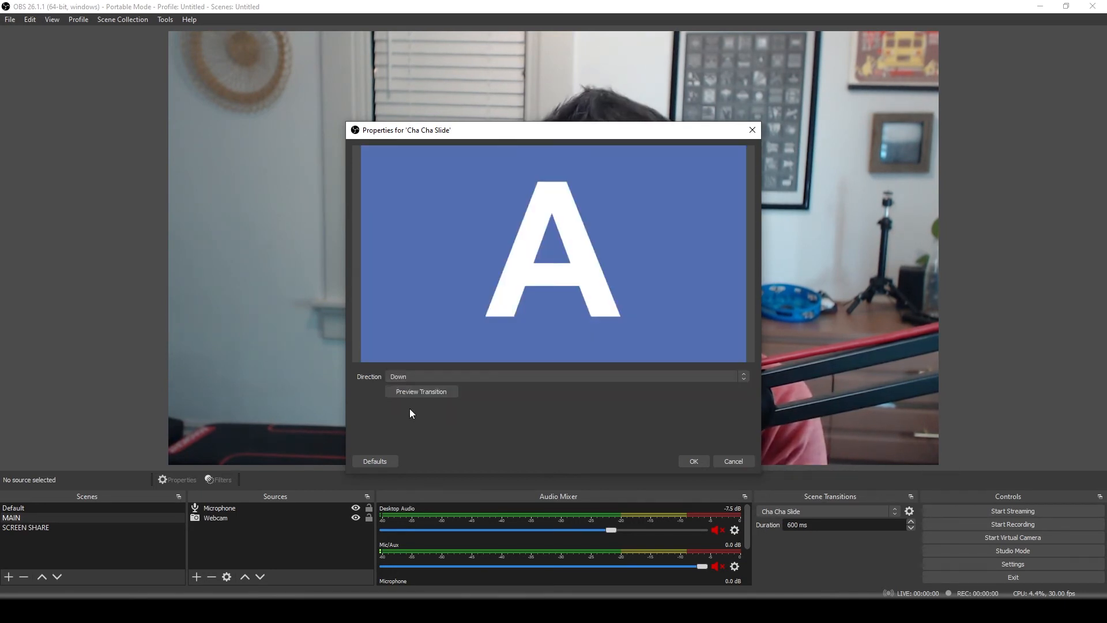
Set the Cha Cha Slide direction back to Left and preview the transition.
click(397, 393)
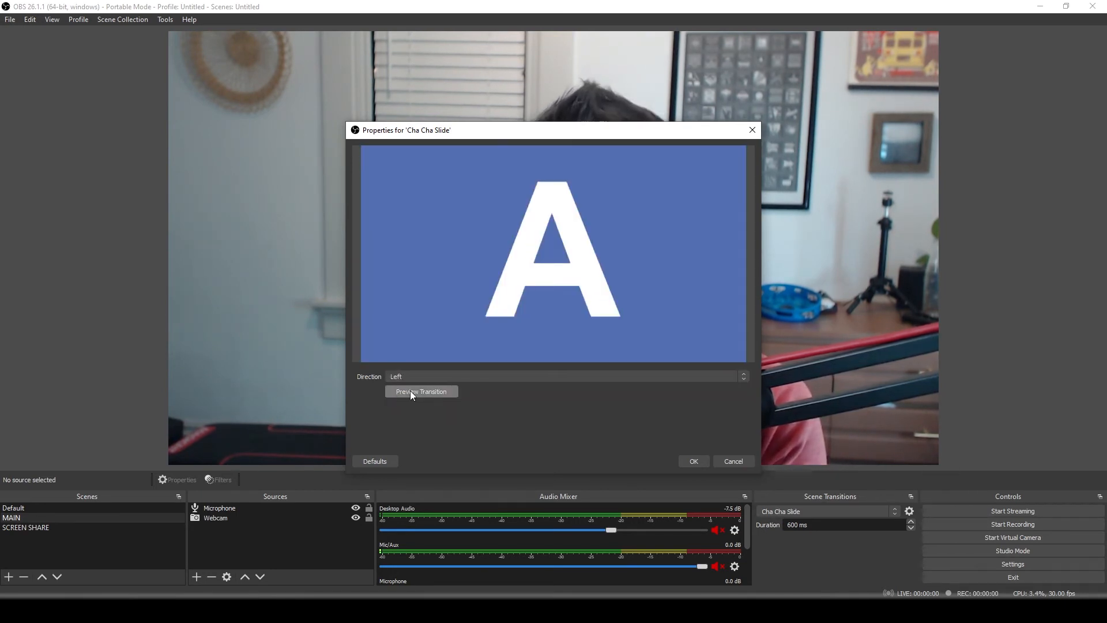
click(411, 392)
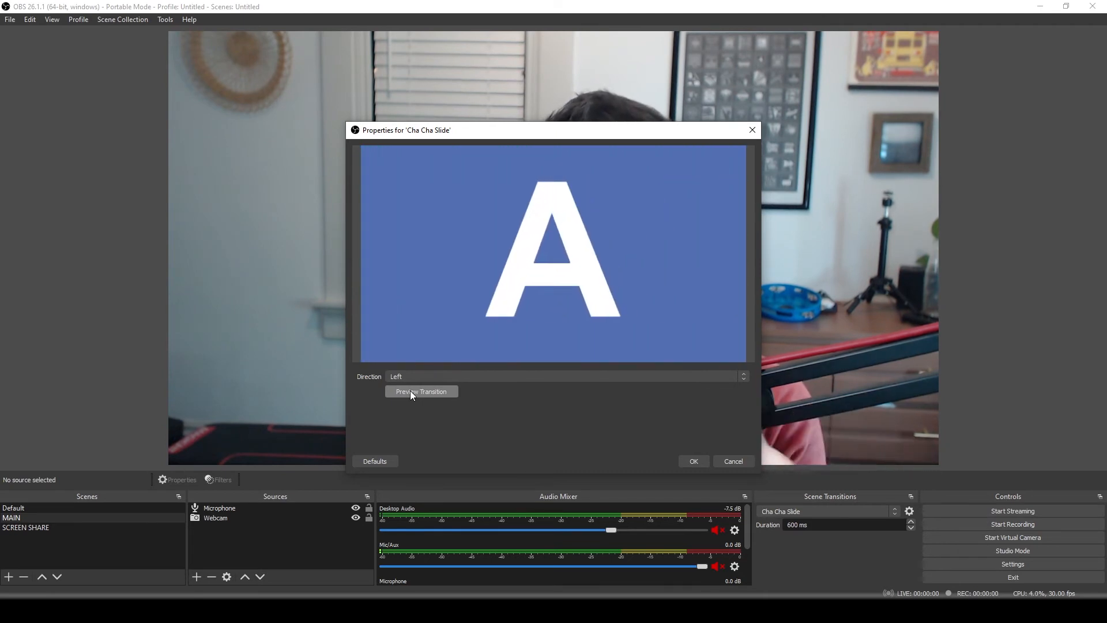
click(410, 389)
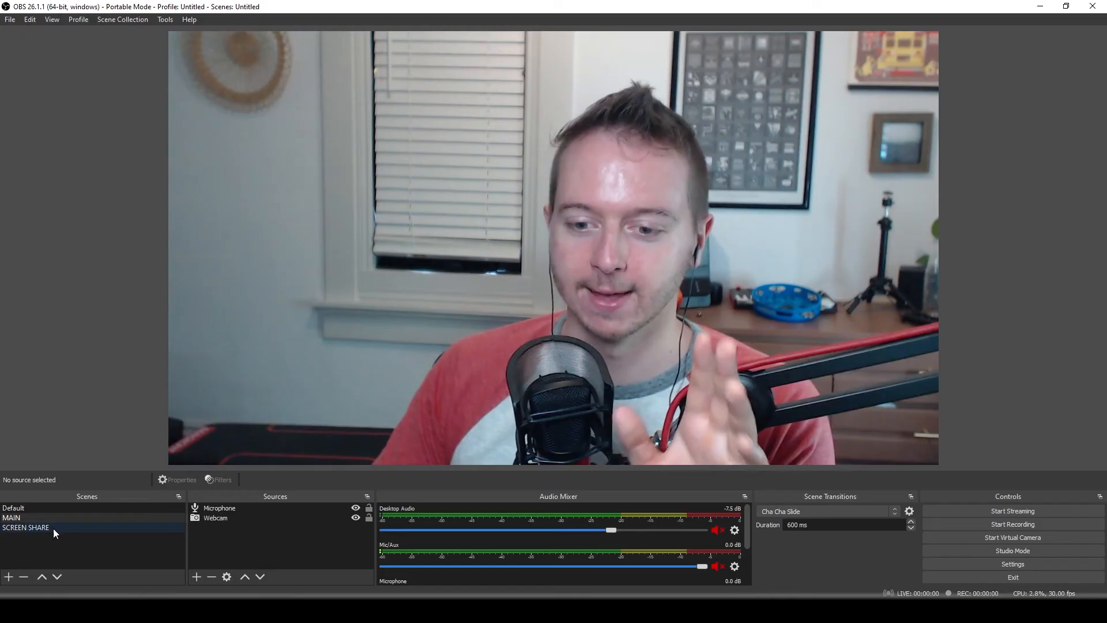
Test the Cha Cha Slide transition by switching back and forth between the MAIN and SCREEN SHARE scenes.
click(49, 527)
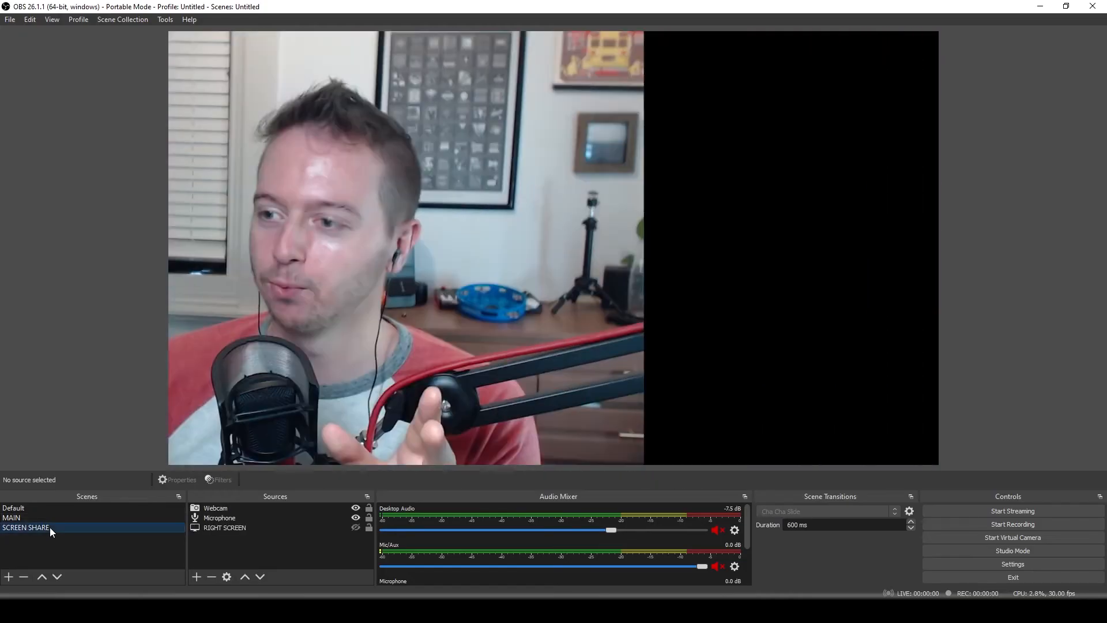
click(32, 517)
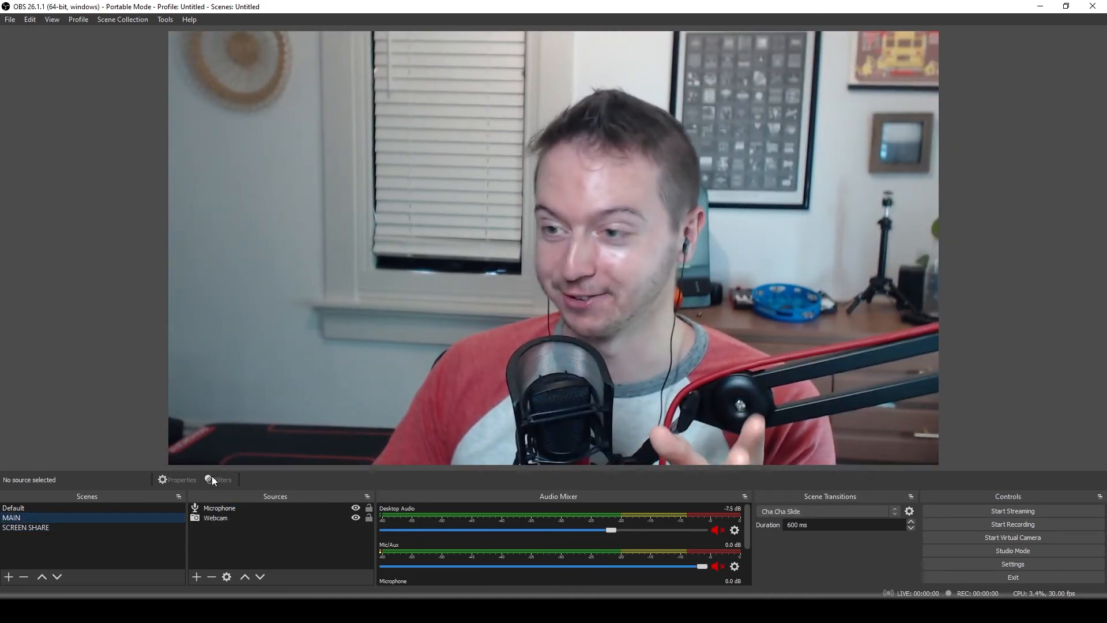
click(56, 527)
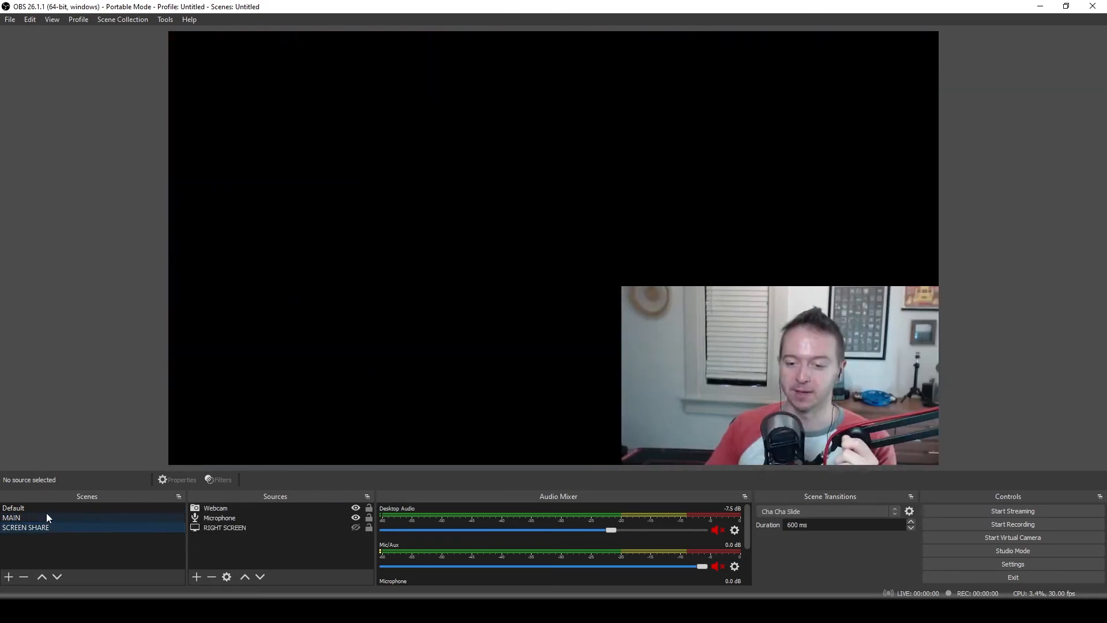
click(50, 517)
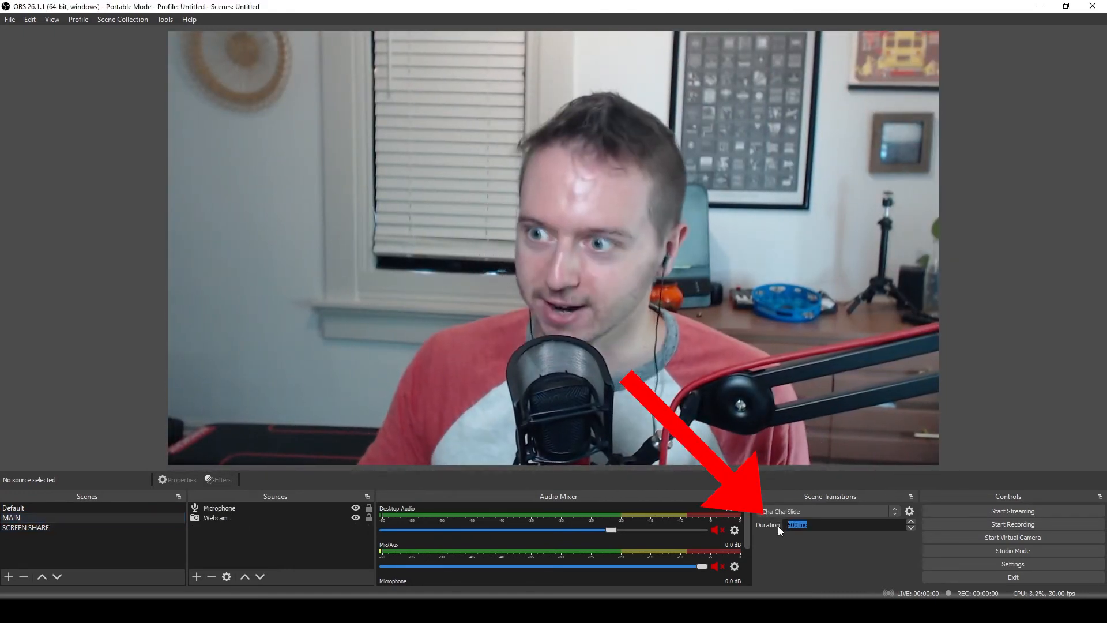
Try transition durations of 600 ms and 100 ms, testing the shorter one by switching between SCREEN SHARE and MAIN.
text(600)
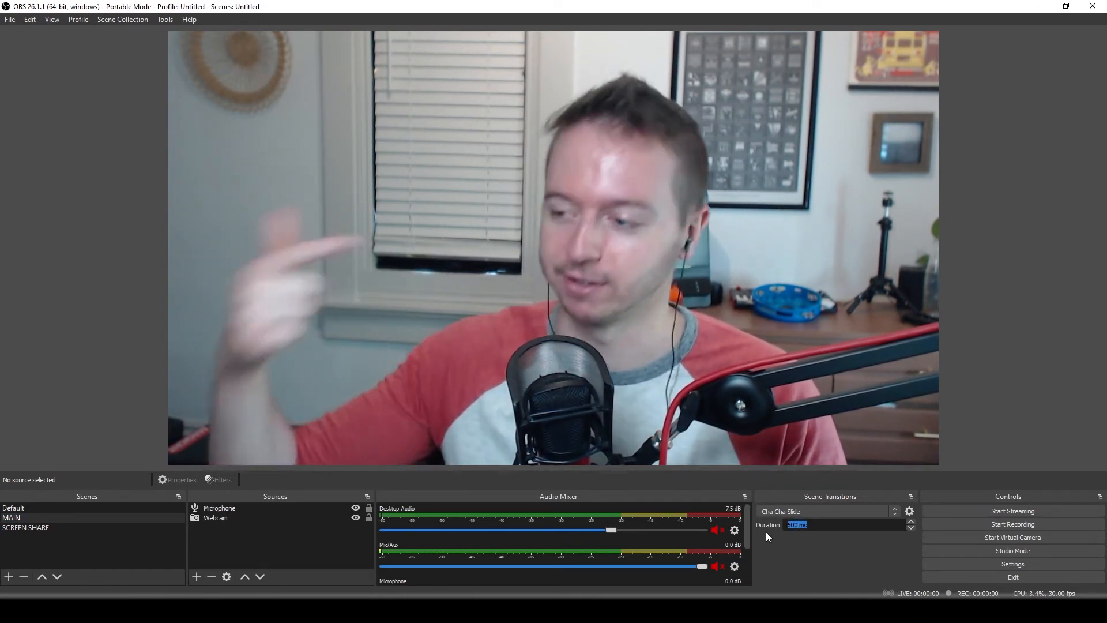
text(100)
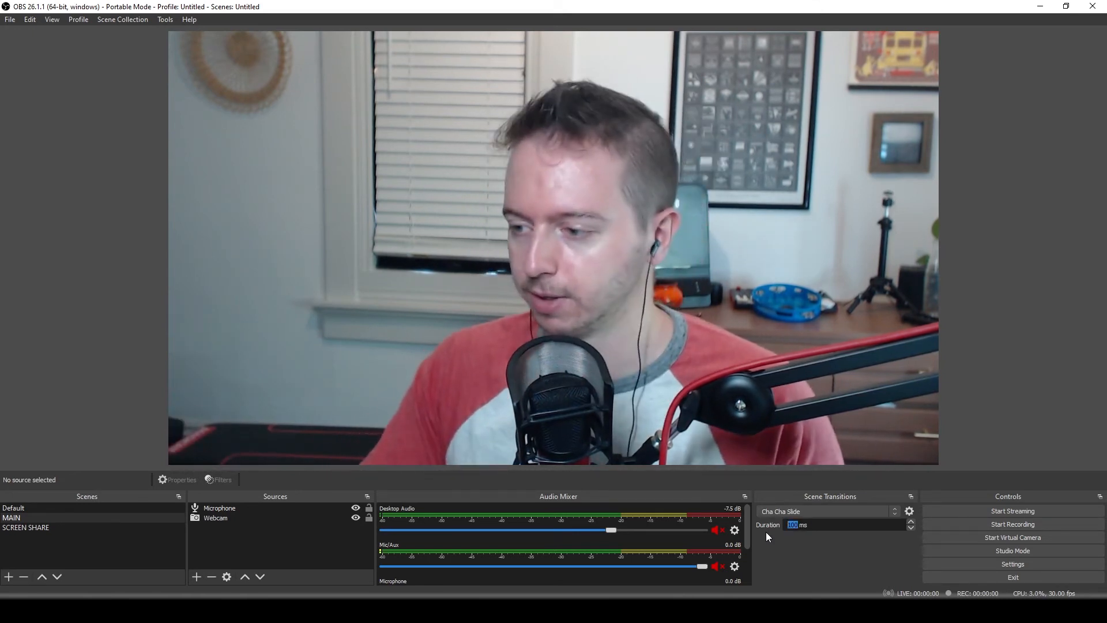
click(52, 528)
click(48, 518)
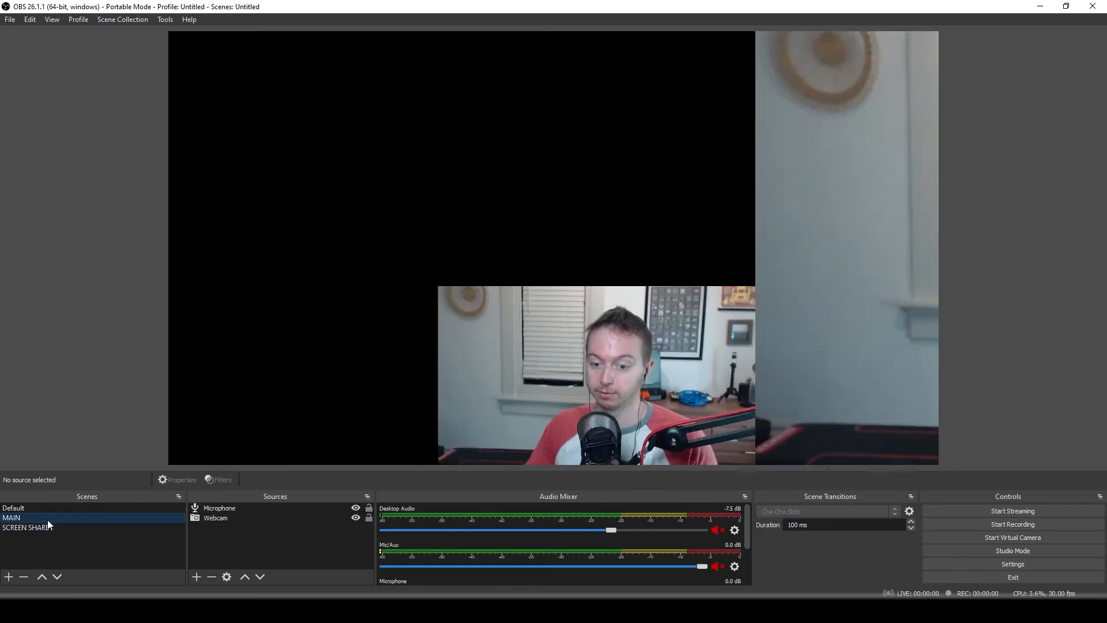
click(52, 527)
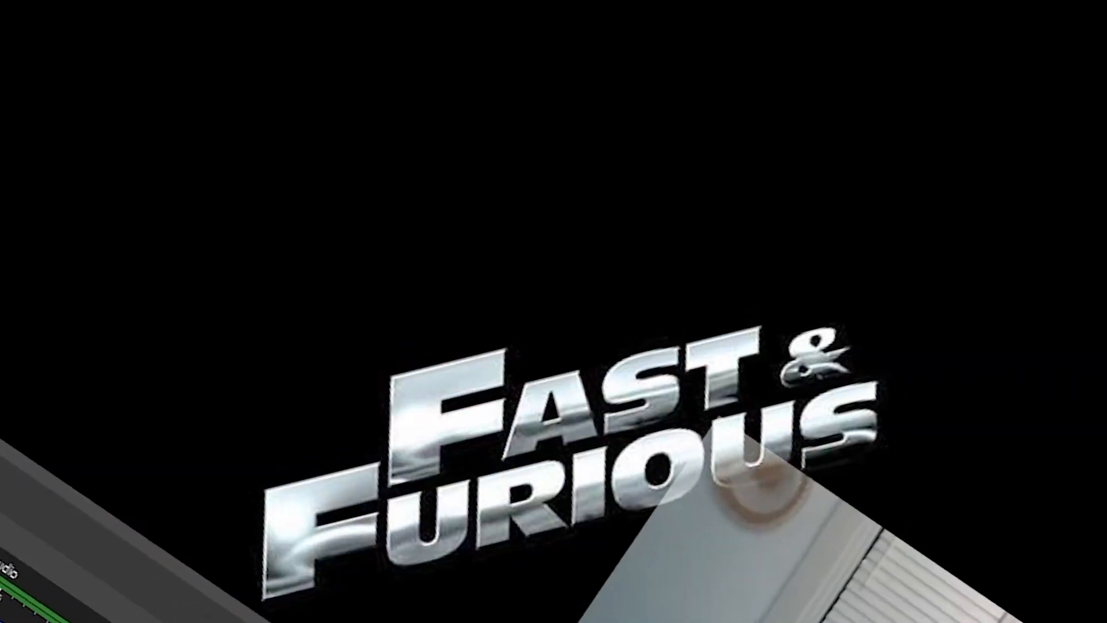
Try a 1200 ms transition duration by switching between MAIN and SCREEN SHARE, and return the duration to 600 ms.
text(1200 ms)
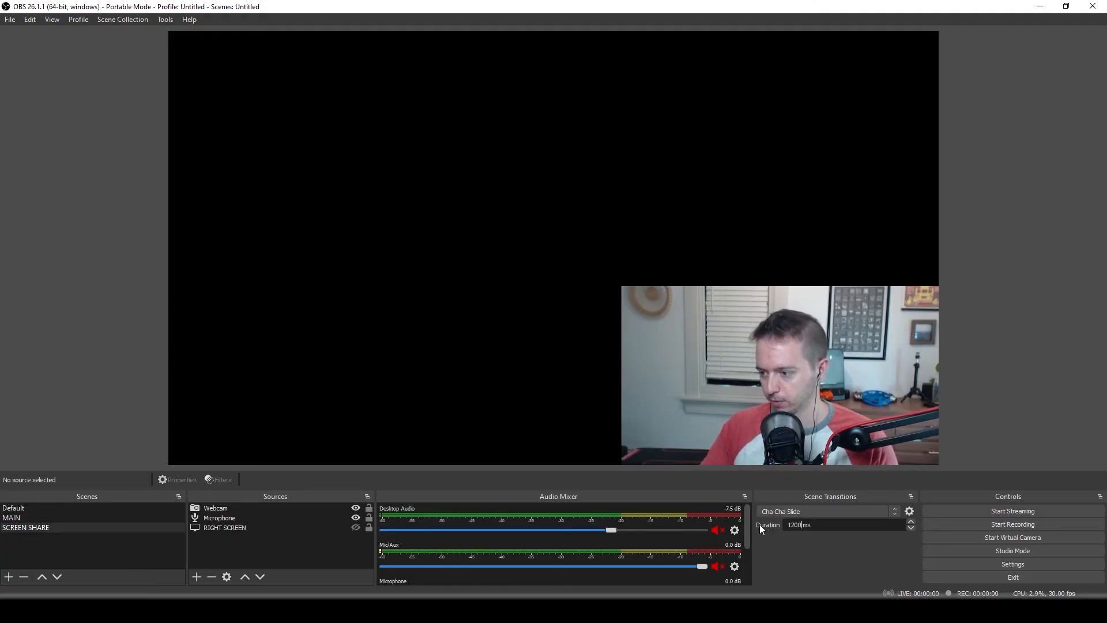
click(20, 518)
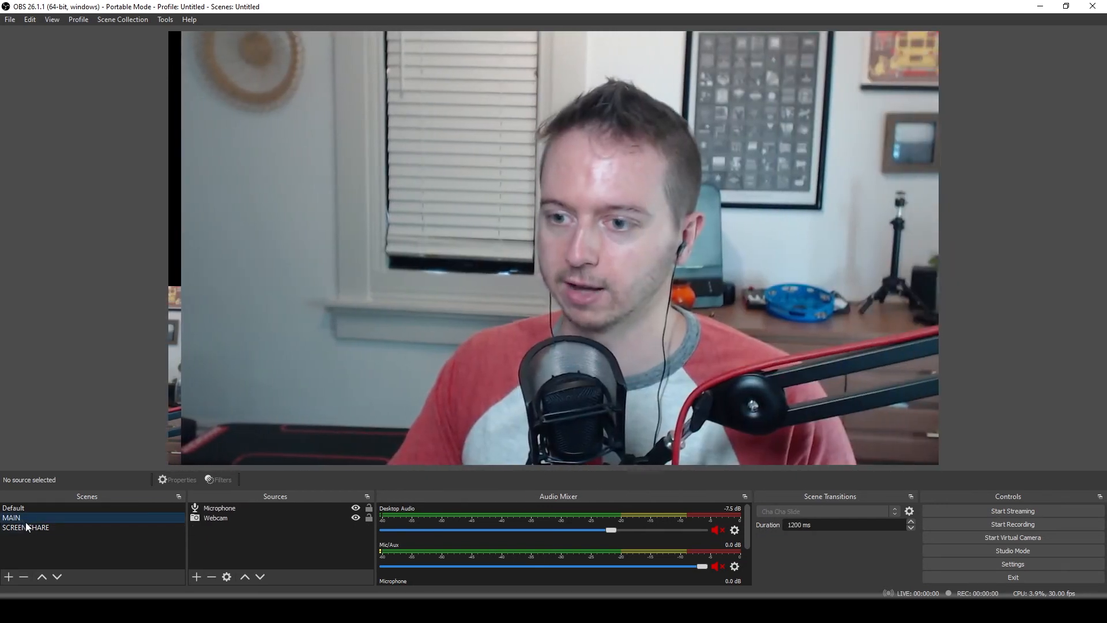
click(28, 529)
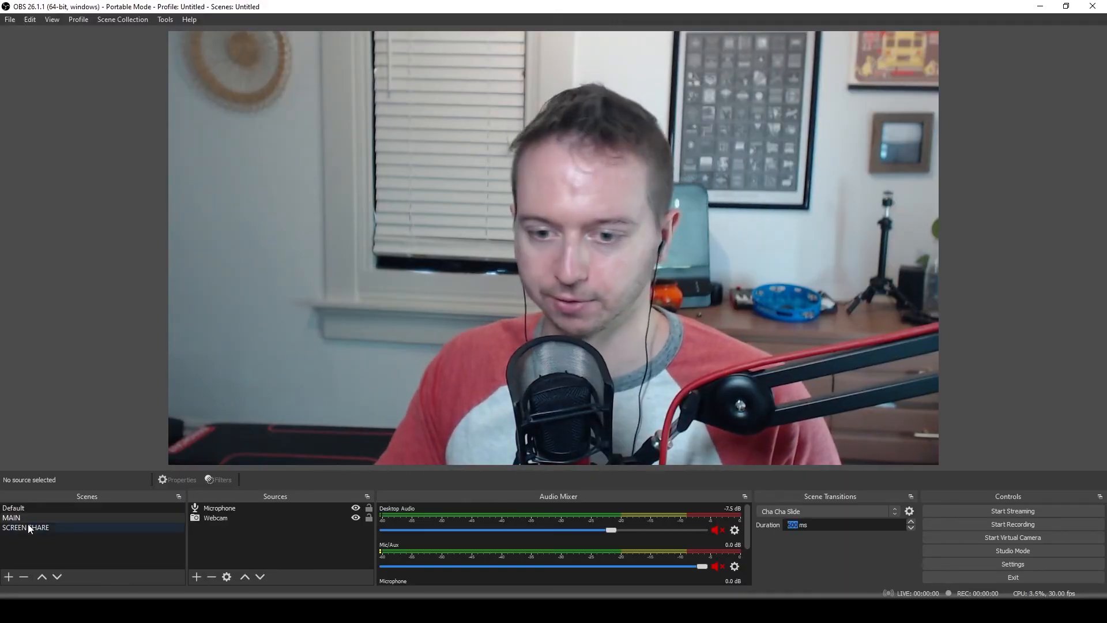
click(23, 517)
Add a Luma Wipe scene transition under its default name and preview it with the Linear Horizontal image.
click(835, 510)
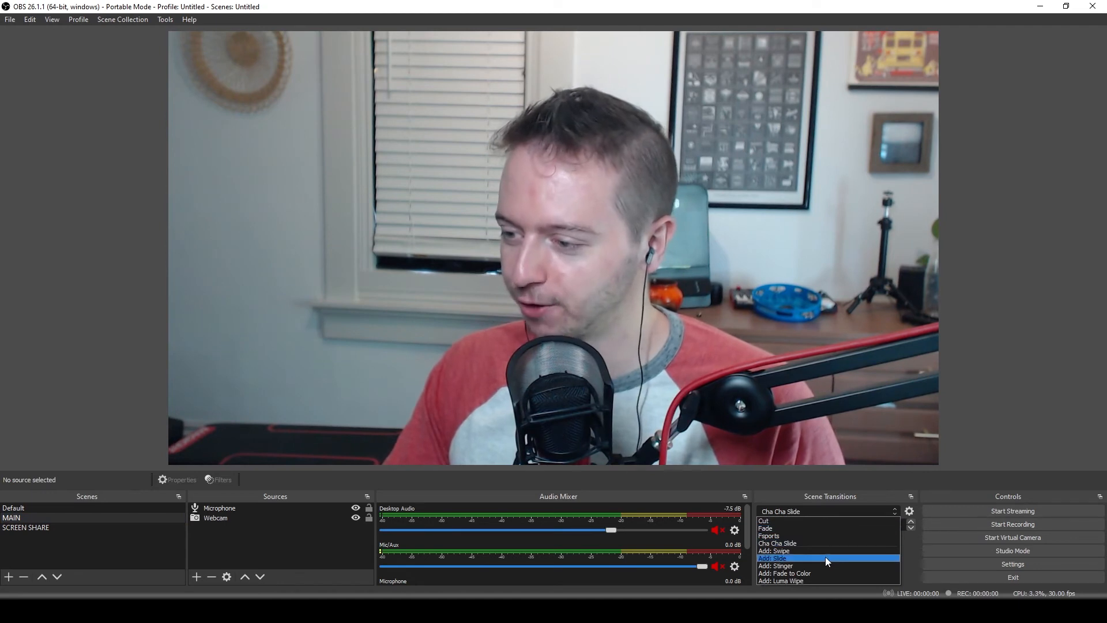
click(791, 580)
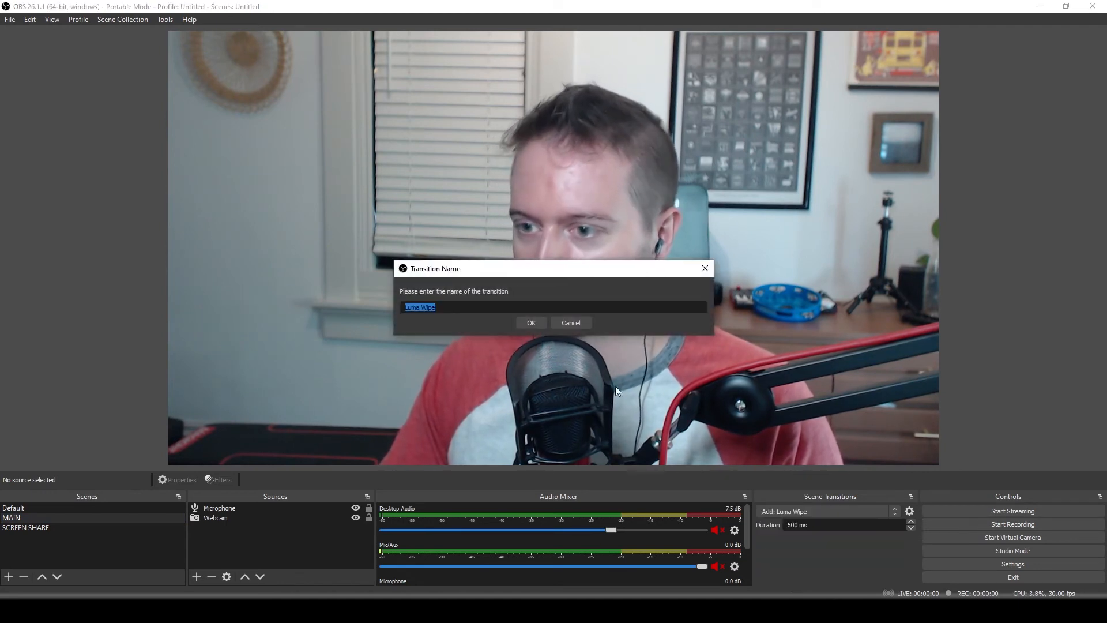
click(531, 322)
click(438, 419)
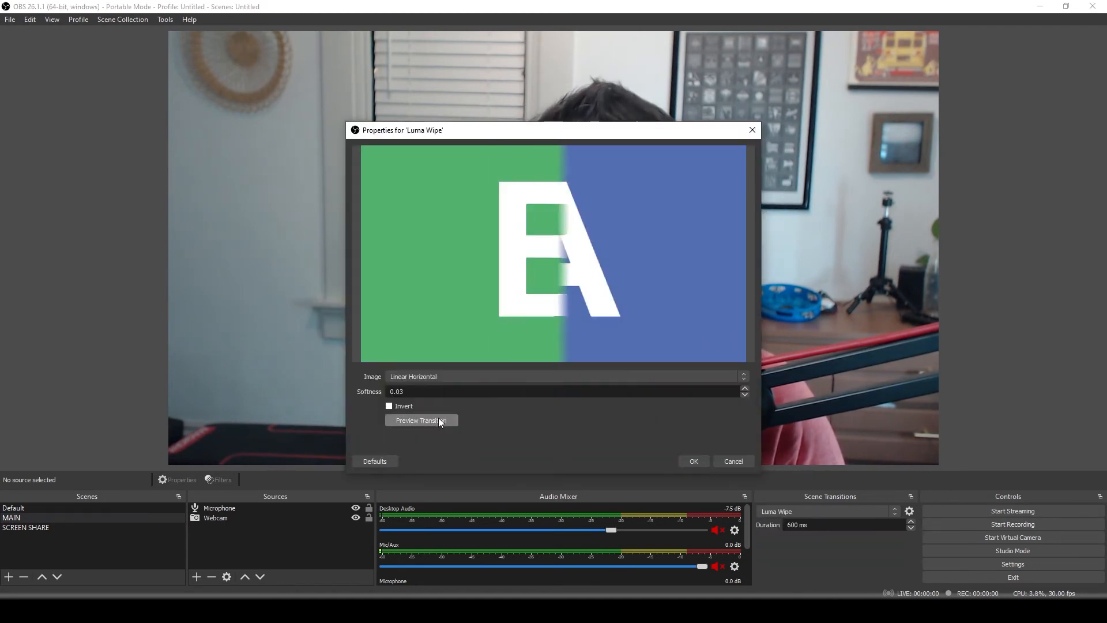
click(439, 420)
click(439, 419)
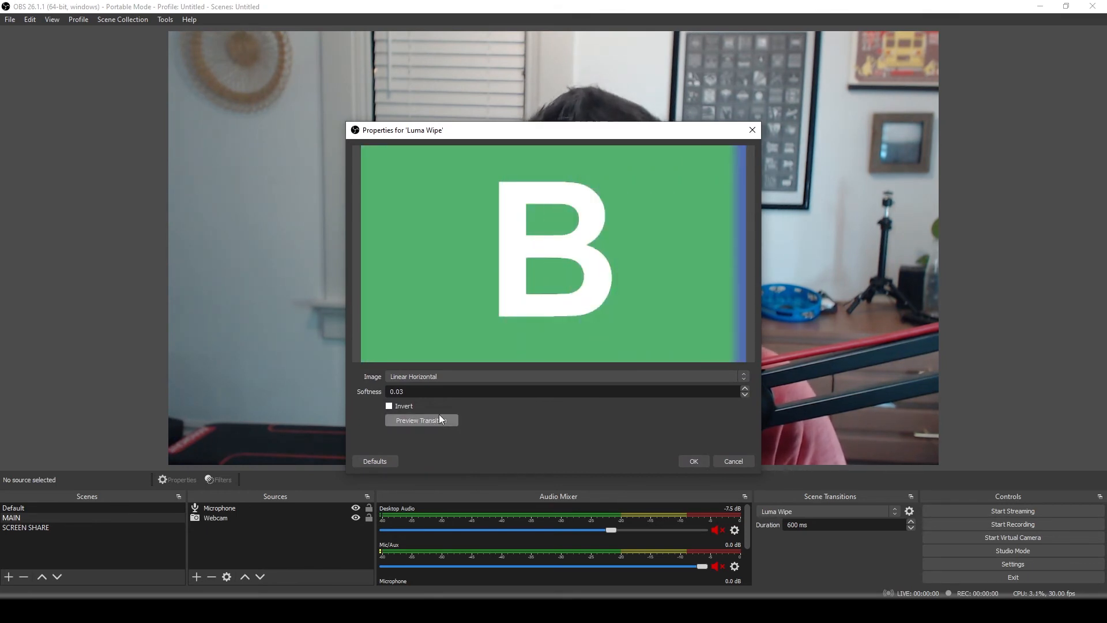
Try other Luma Wipe images, including Barndoor Bottom Left and Sinus 9, and preview Sinus 9 with softness 1.00.
click(459, 375)
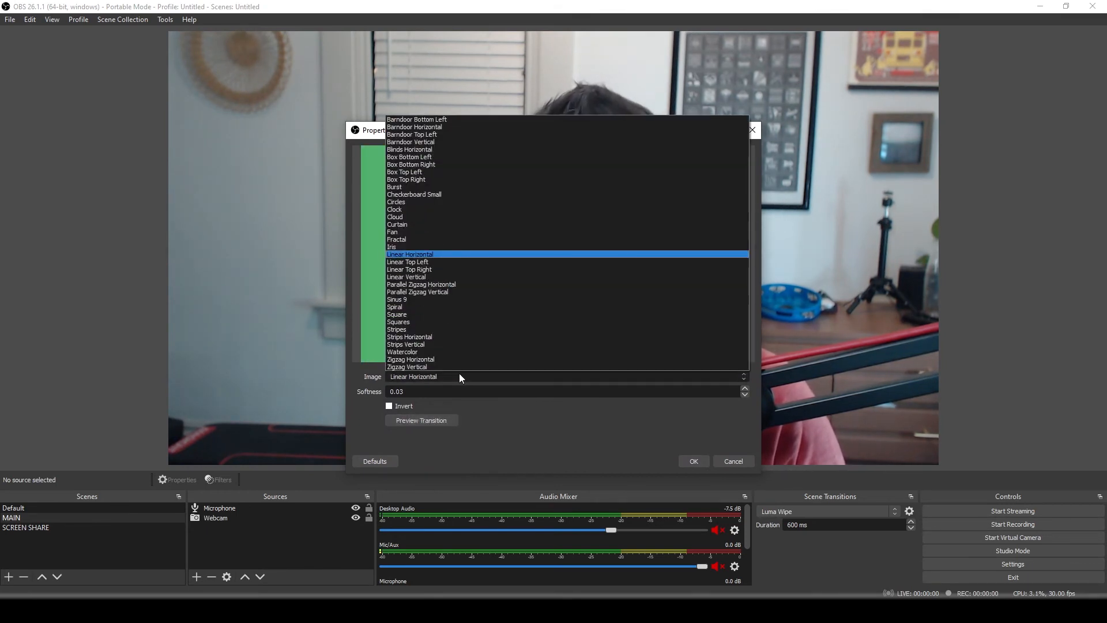
click(441, 119)
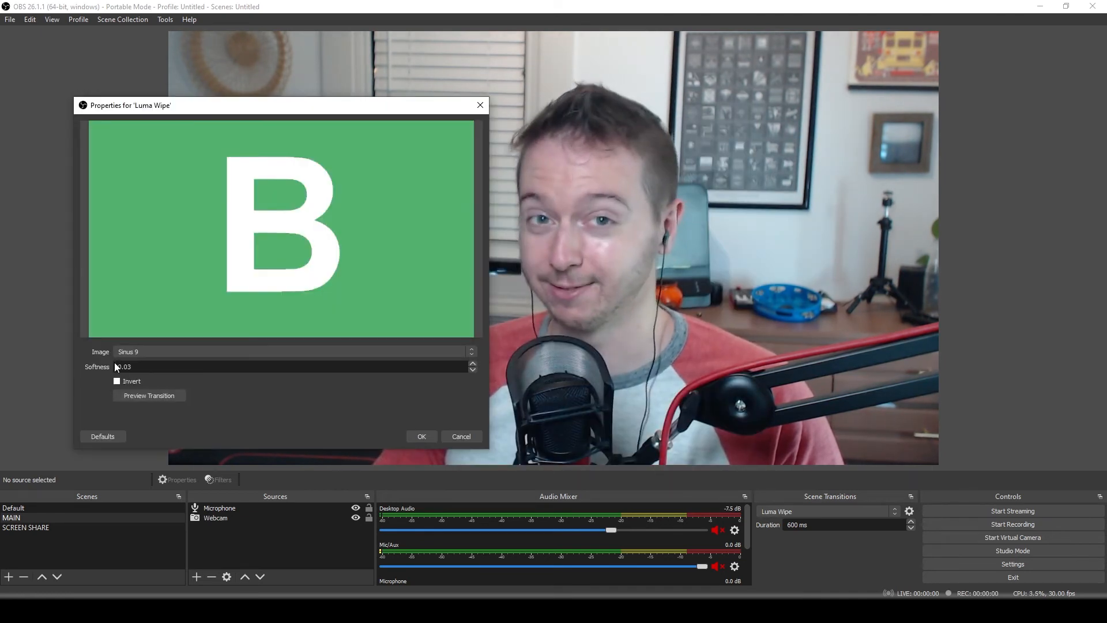
drag(122, 366, 109, 366)
text(1)
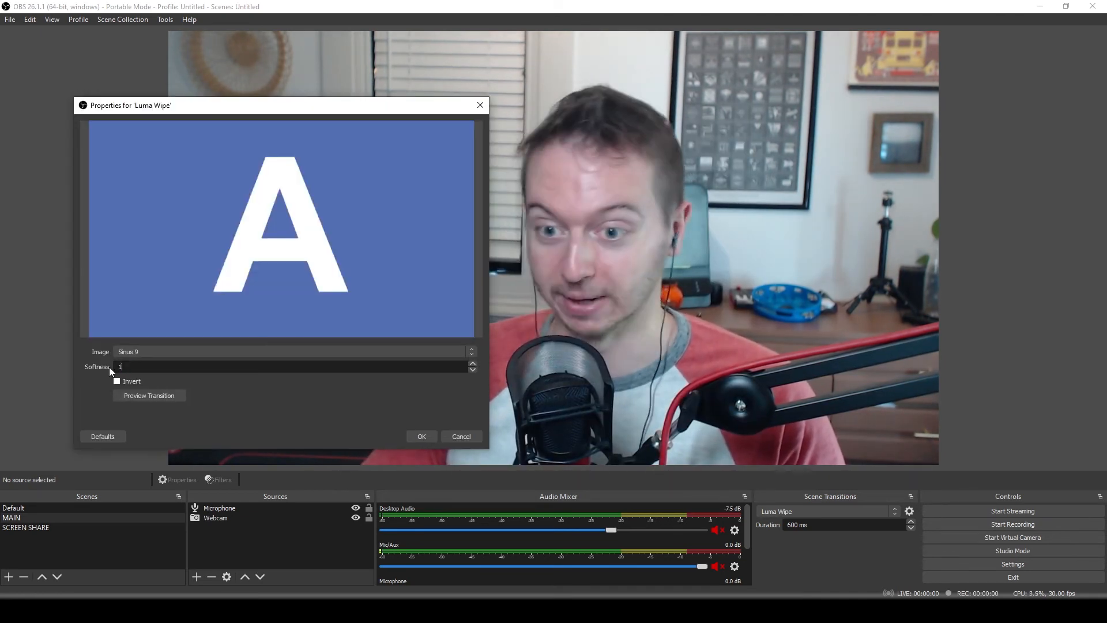
click(160, 397)
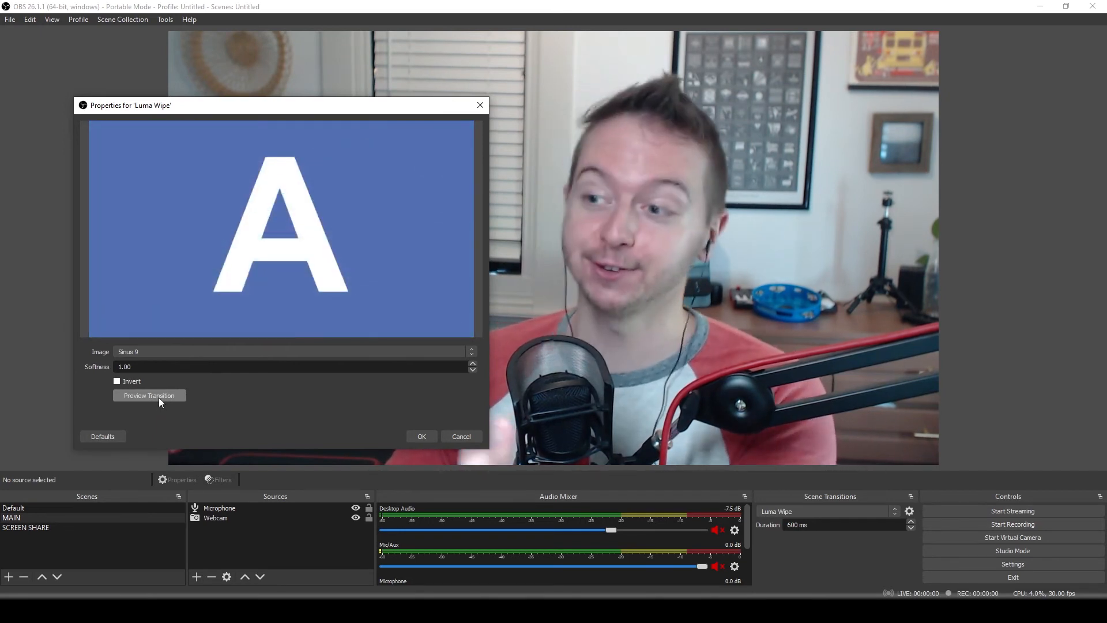
Try the Strips Horizontal image at softness 0.03, previewing the wipe with Invert enabled and with it disabled.
click(199, 349)
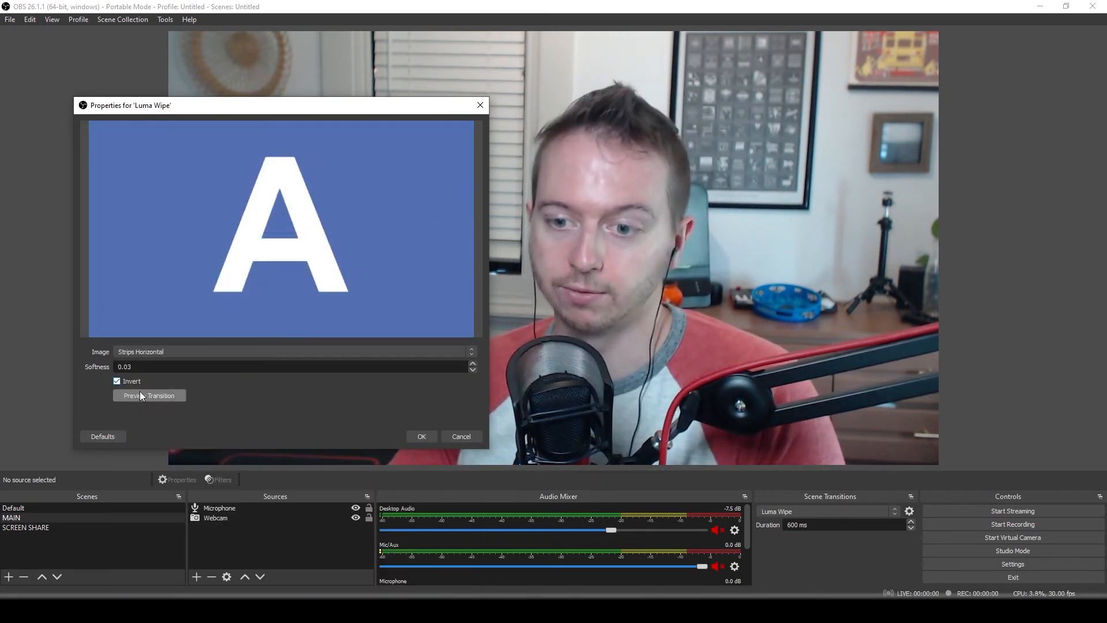
click(140, 394)
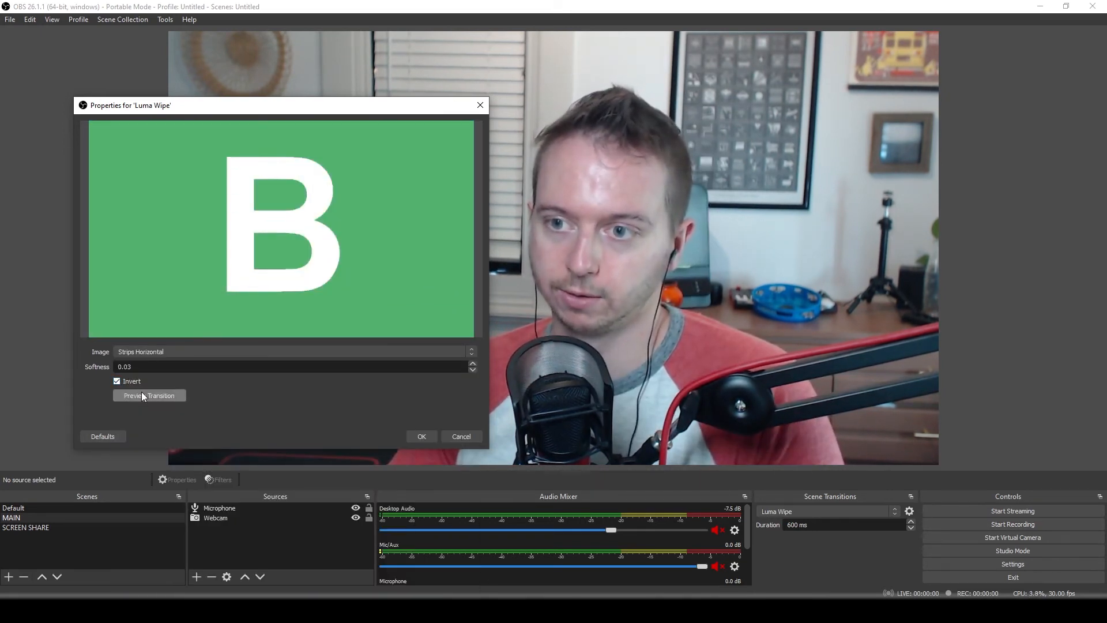
click(117, 381)
click(145, 396)
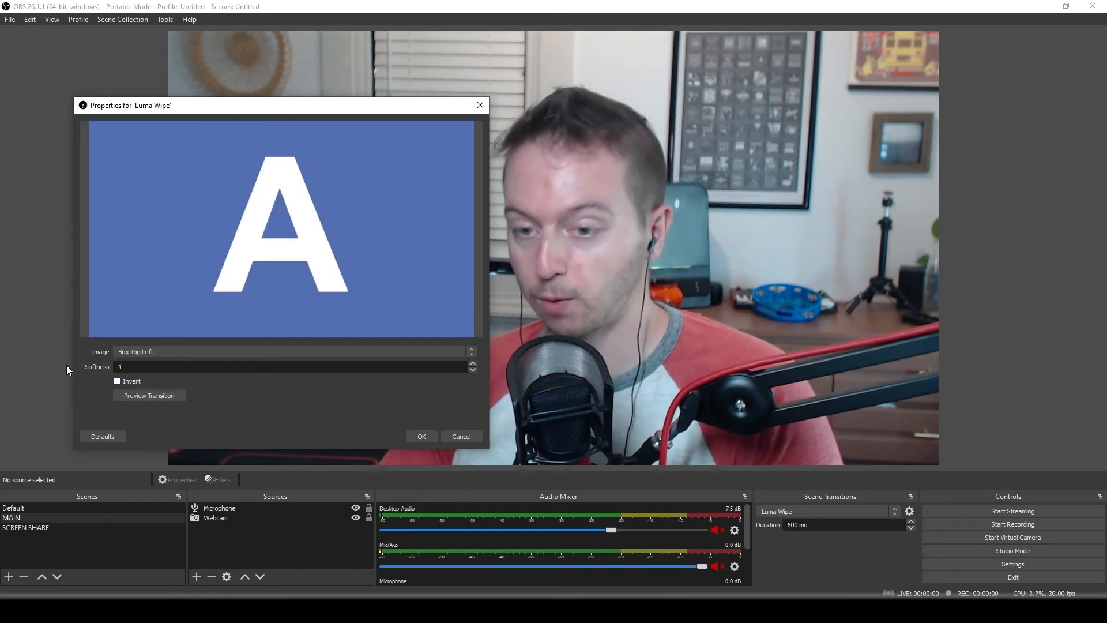
Try the Box Top Left image at softness 1.00, previewing the wipe without and with Invert.
click(155, 396)
click(117, 381)
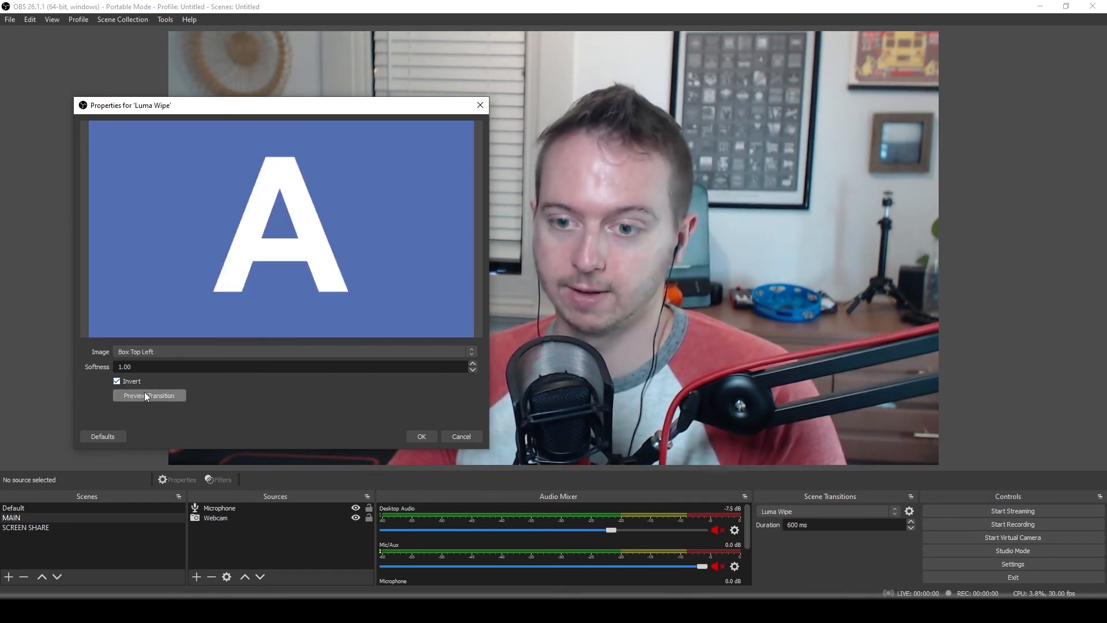
click(154, 396)
click(154, 397)
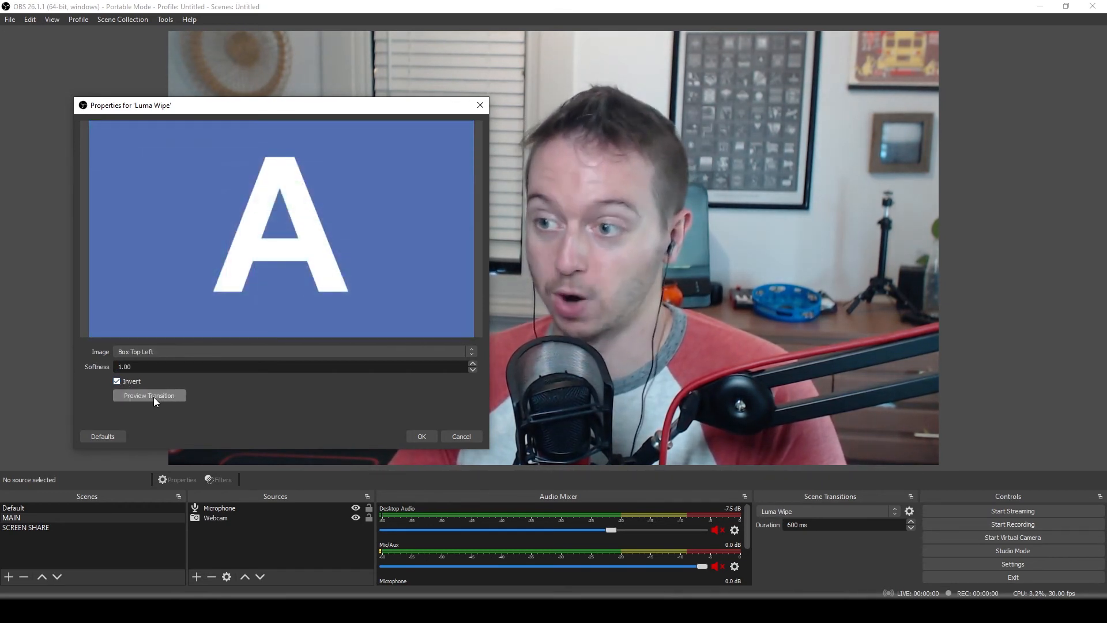
Restore the Luma Wipe properties to their defaults, preview the transition and accept the settings.
click(90, 437)
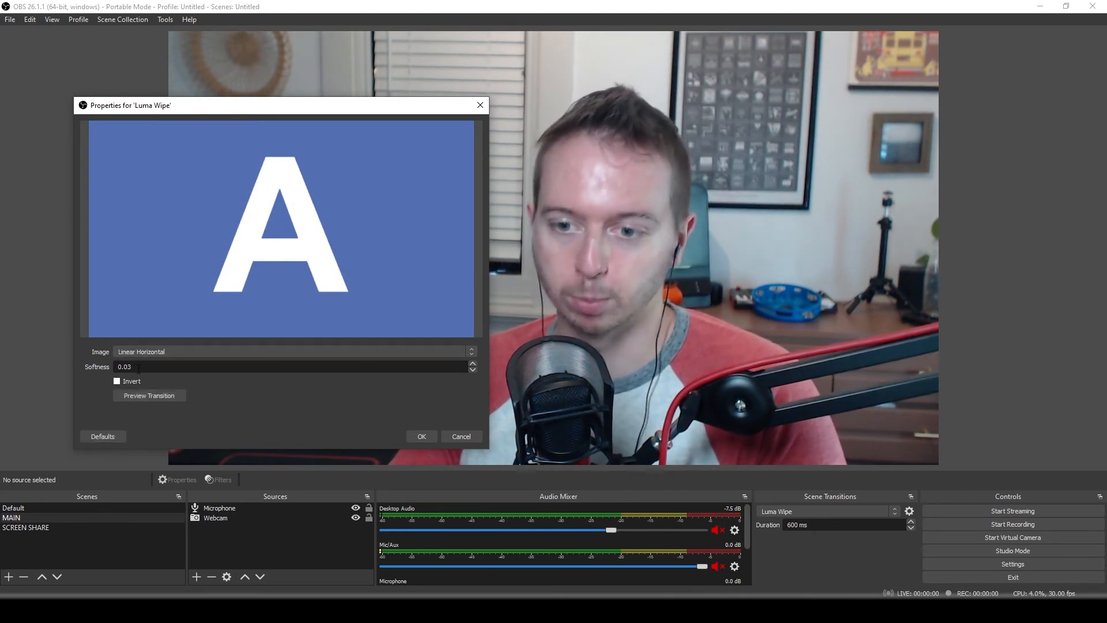
click(150, 395)
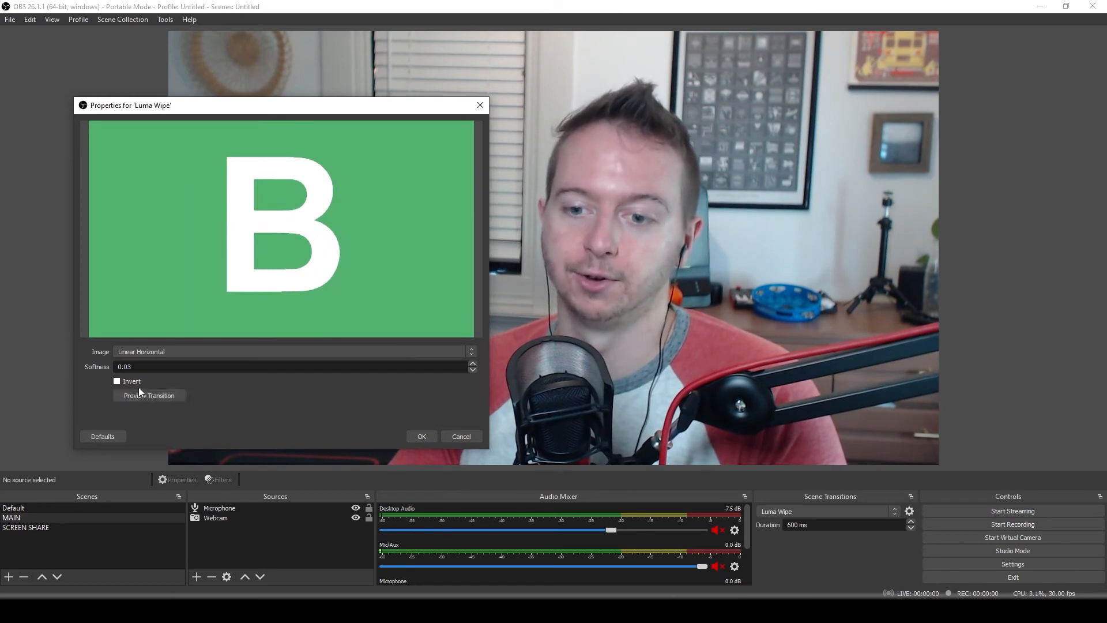
click(417, 436)
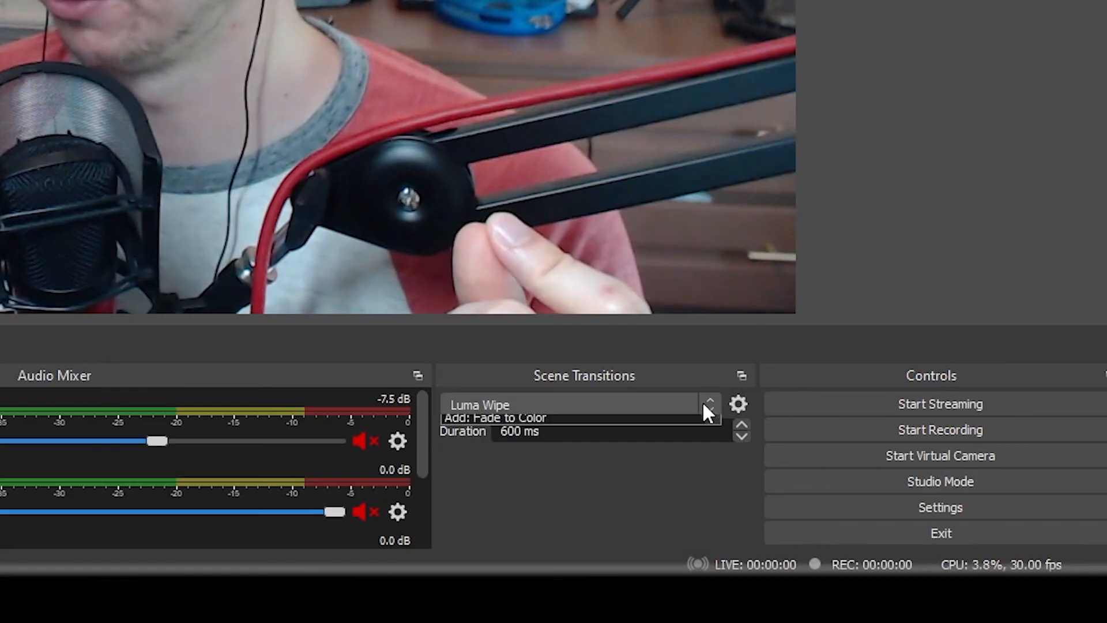
Make Cha Cha Slide the current scene transition, set its direction to Right, preview it and accept the change.
click(891, 510)
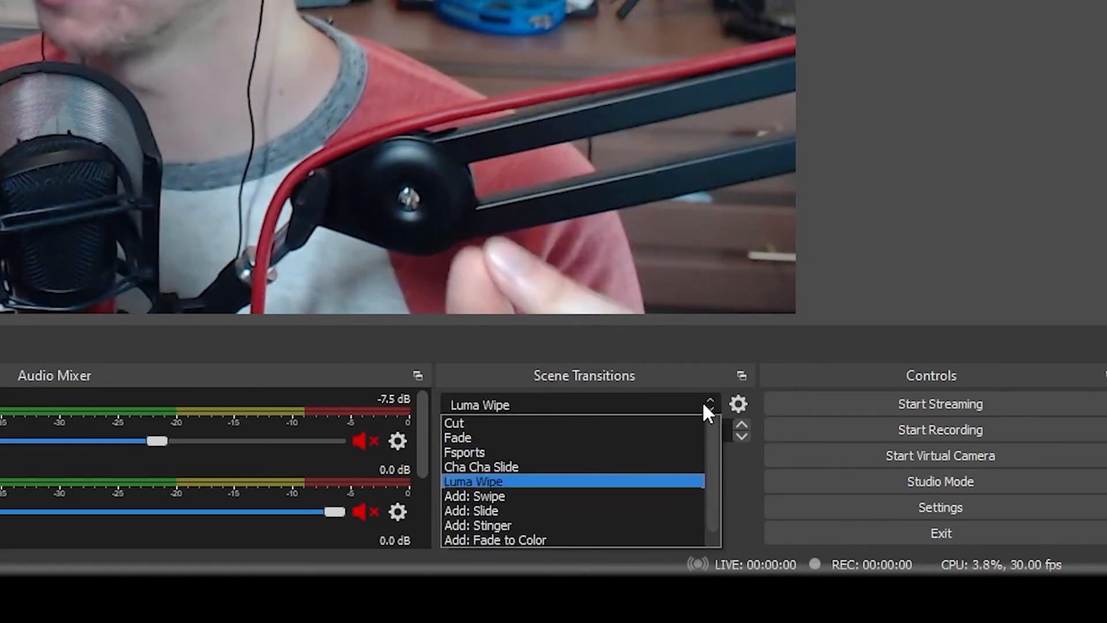
click(530, 464)
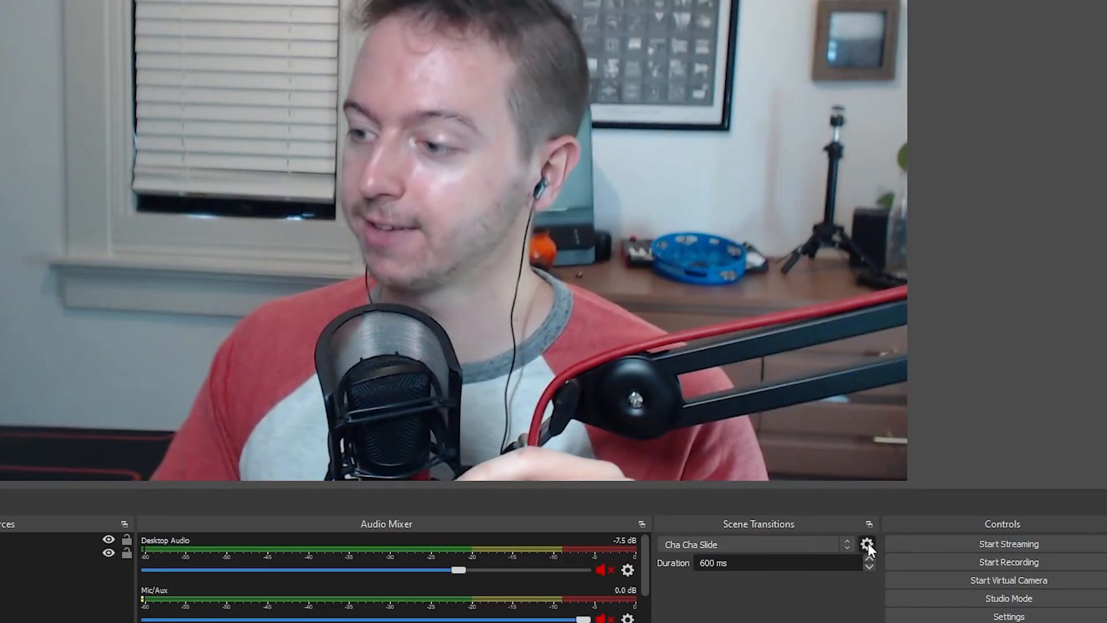
click(865, 543)
click(903, 590)
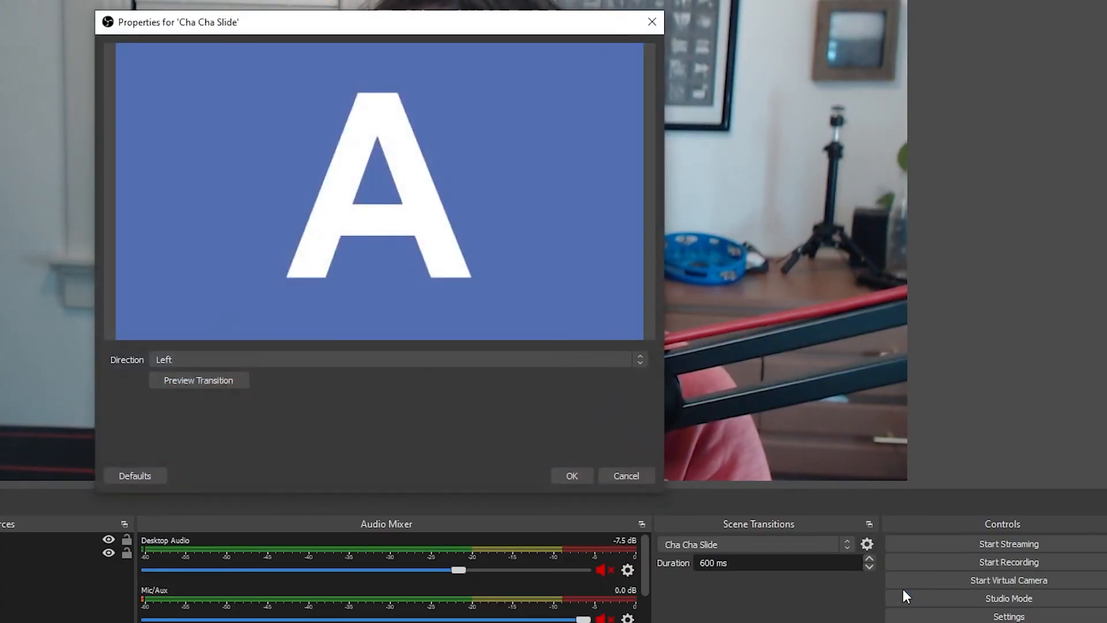
click(306, 359)
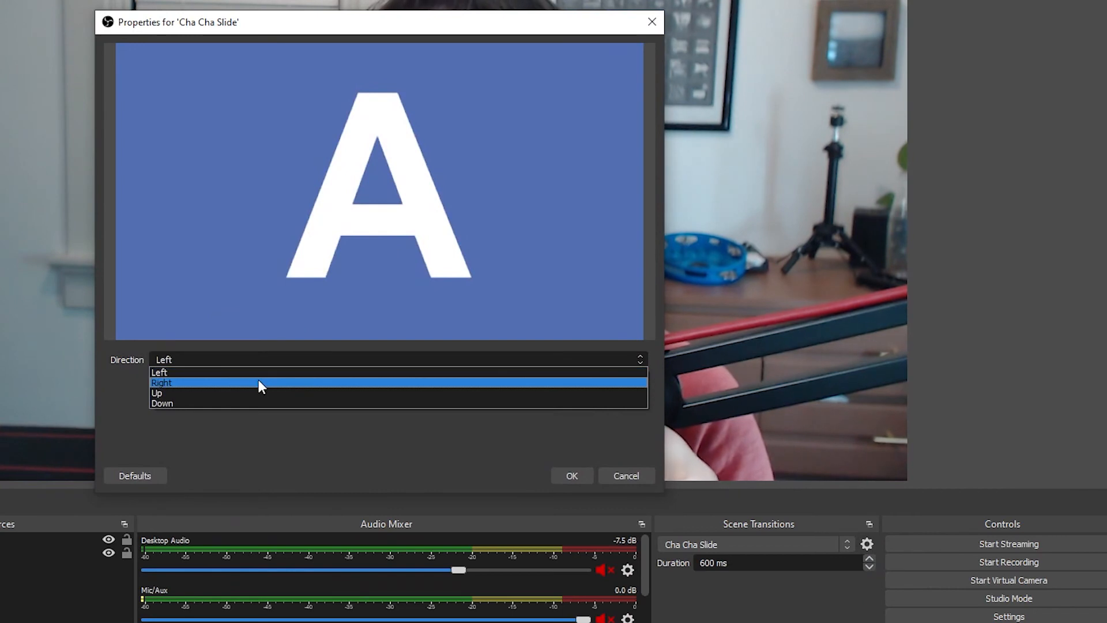
click(259, 381)
click(200, 381)
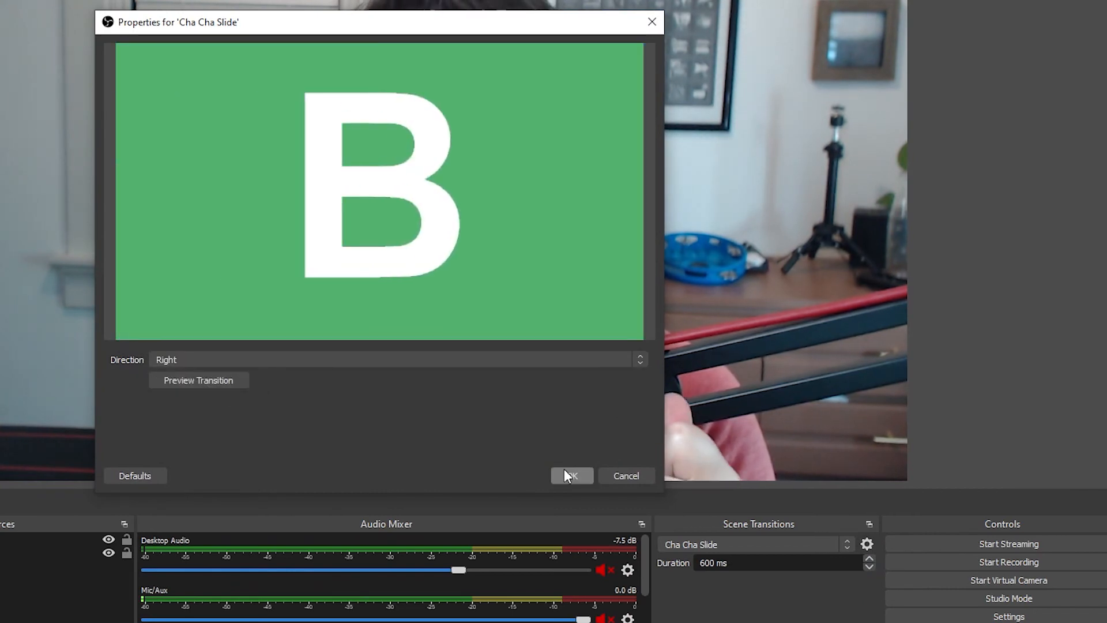
click(565, 475)
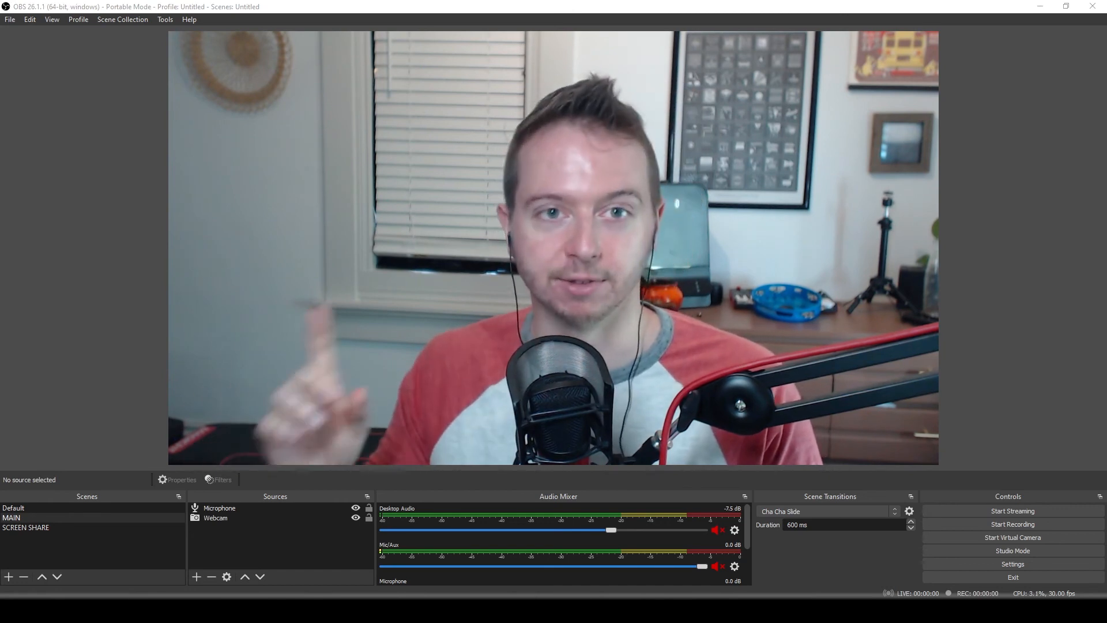
Test the Cha Cha Slide transition by switching to the SCREEN SHARE scene and back to MAIN.
click(21, 528)
click(18, 517)
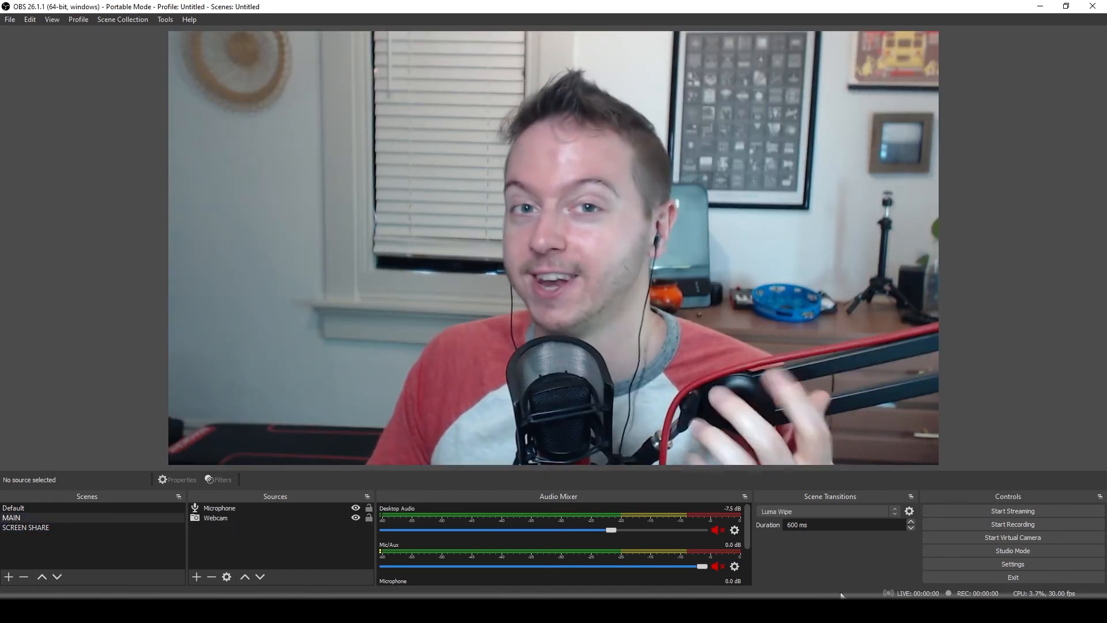
Add a second Luma Wipe transition under its suggested name, Luma Wipe (2).
click(853, 511)
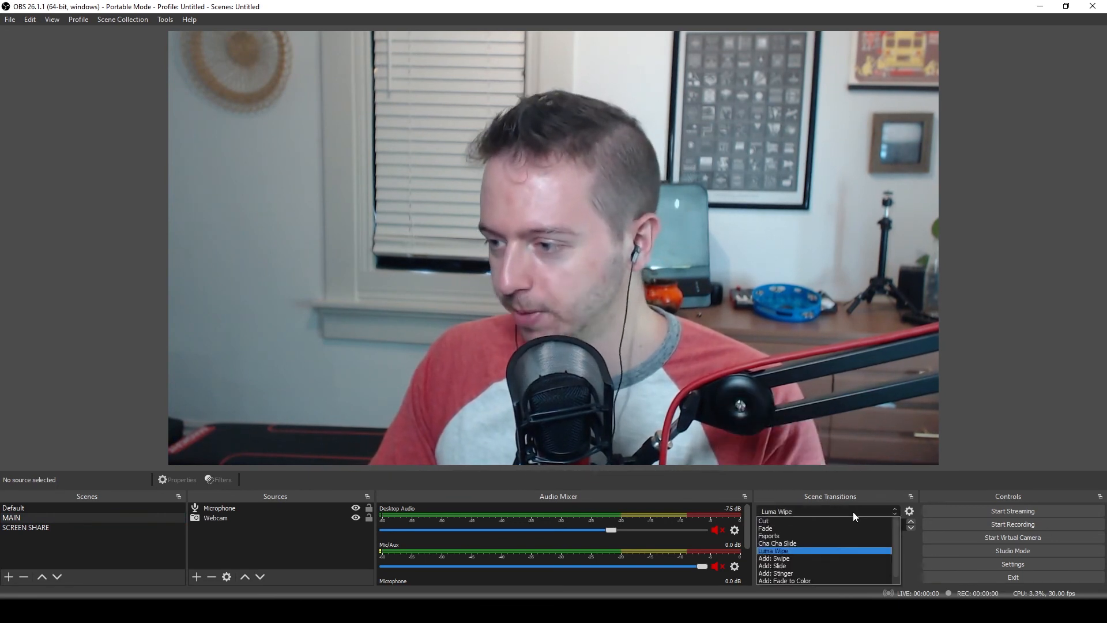
scroll(830, 553, down, 1)
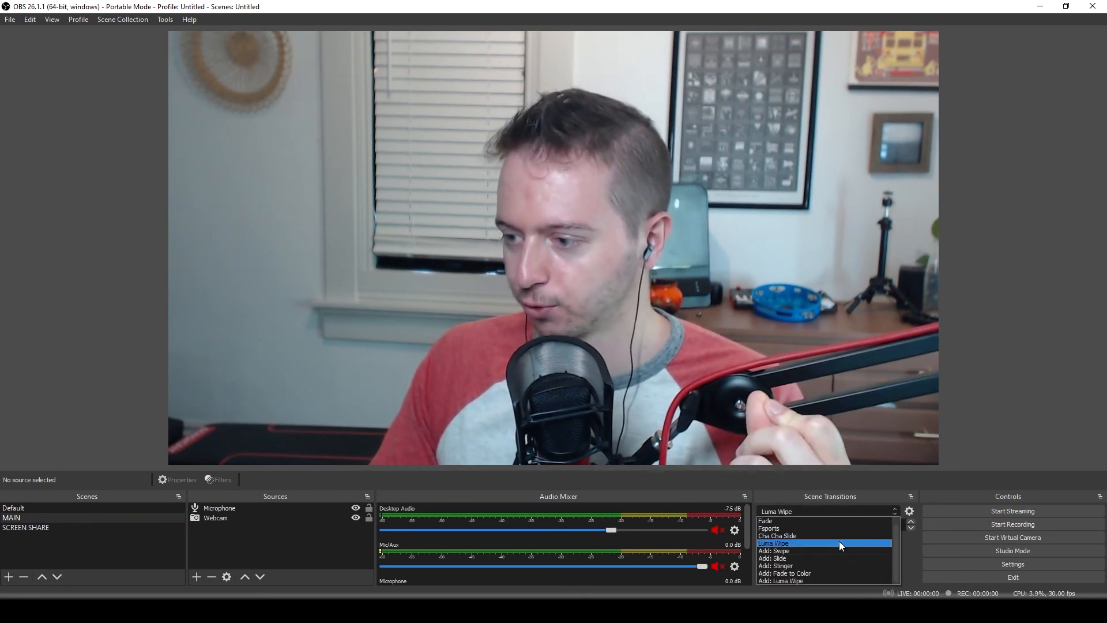
click(800, 580)
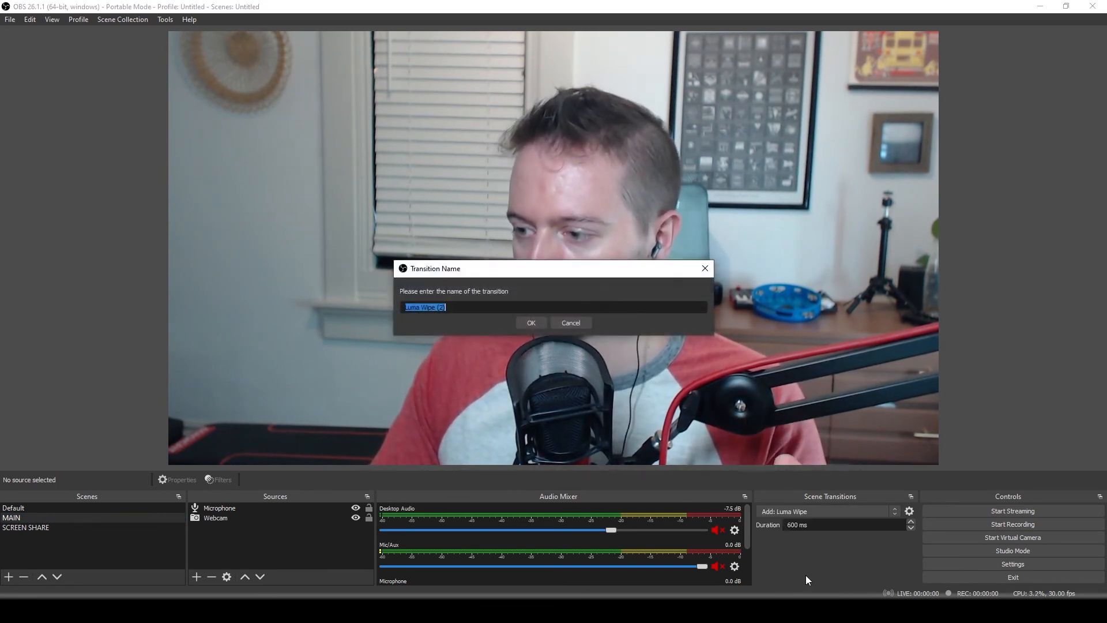
click(531, 324)
Give Luma Wipe (2) the Spiral image and a softness of 0.50, preview and accept it, and test it between SCREEN SHARE and MAIN.
click(181, 369)
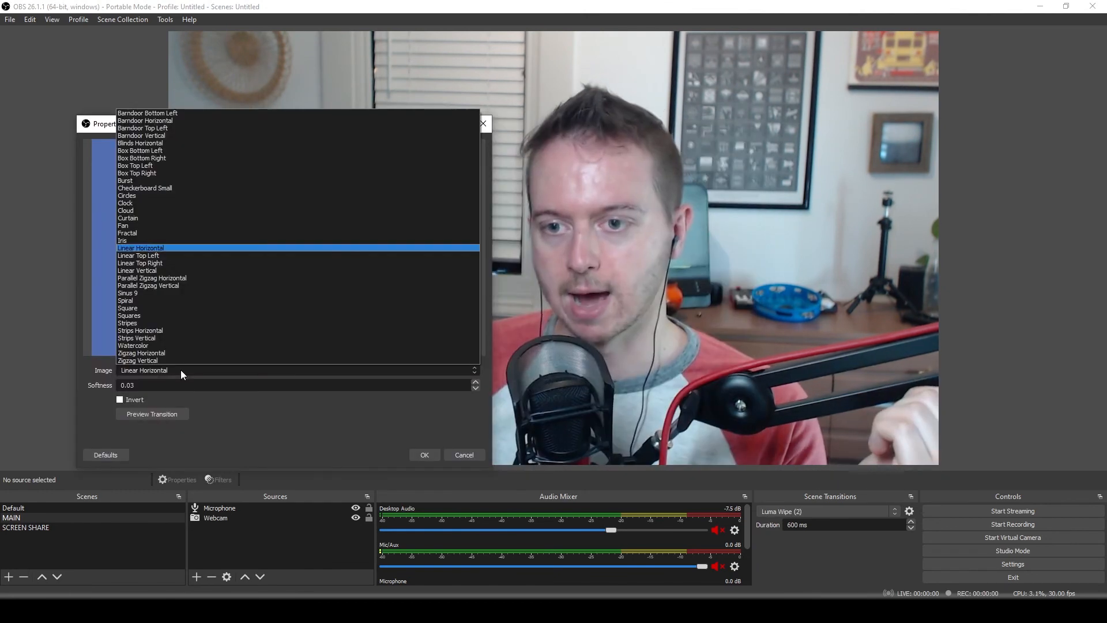
click(146, 300)
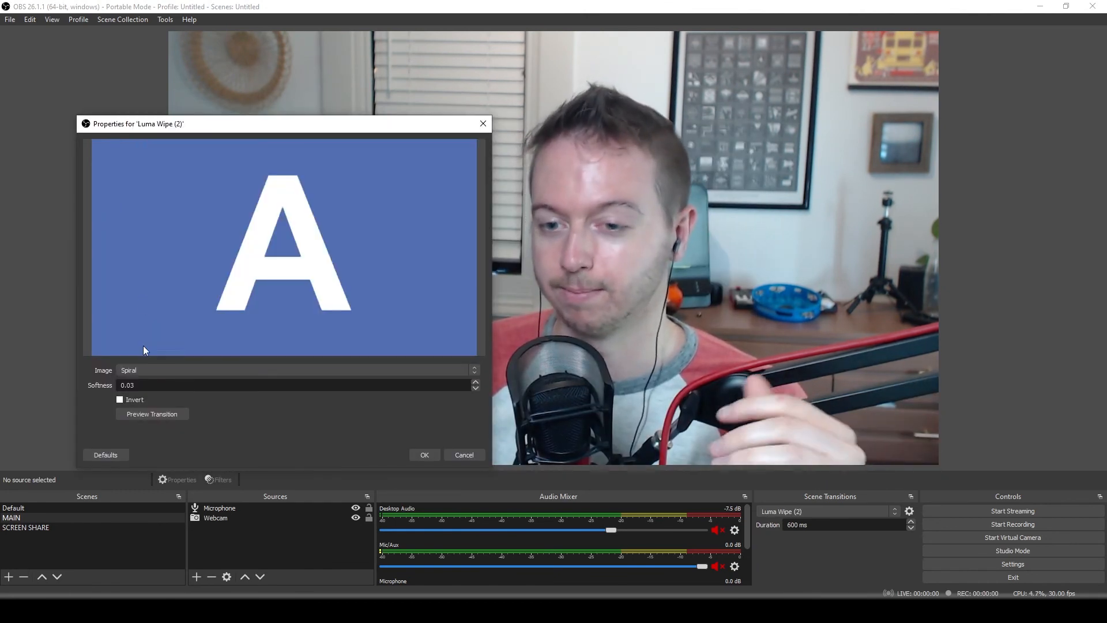
drag(141, 385, 96, 385)
text(.5)
click(168, 414)
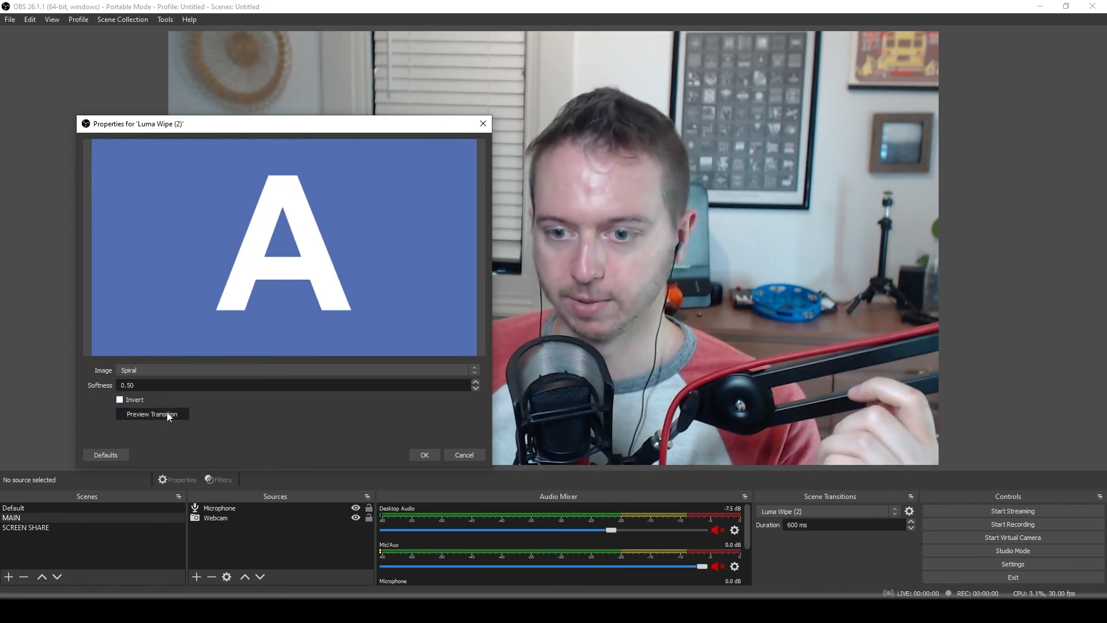
click(423, 454)
click(32, 526)
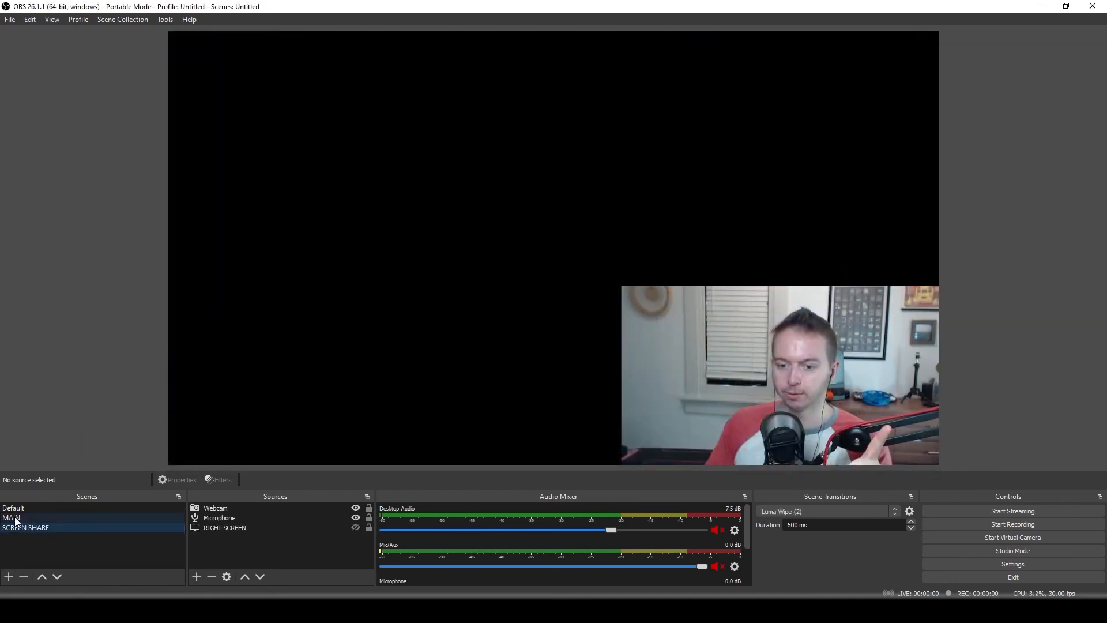
click(16, 519)
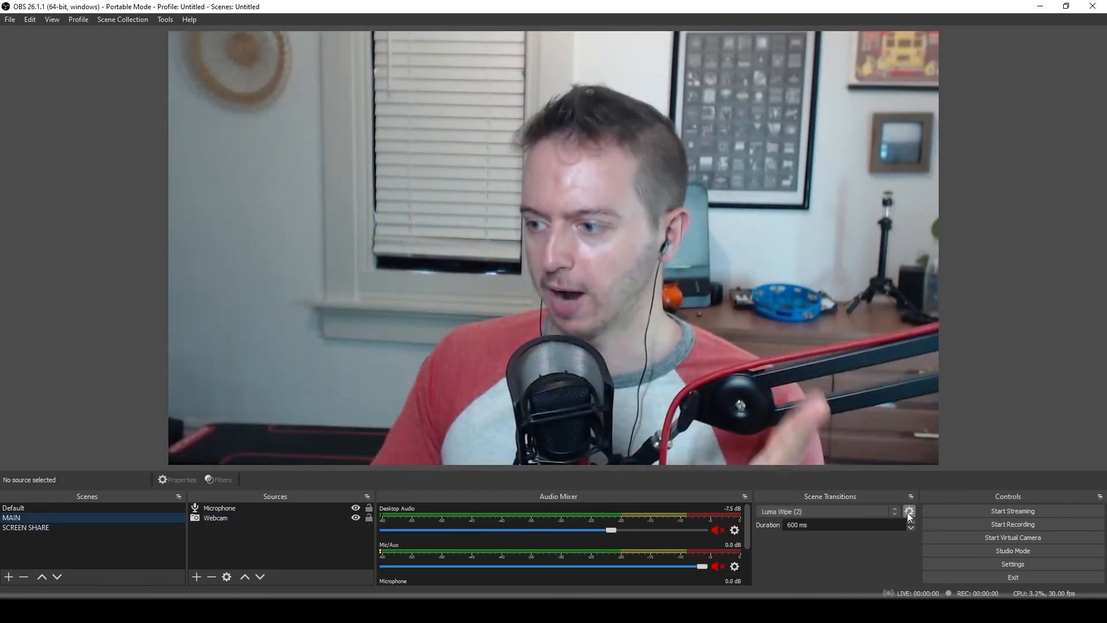
Make the original Luma Wipe the current transition and test it by switching to SCREEN SHARE and back to MAIN.
click(816, 511)
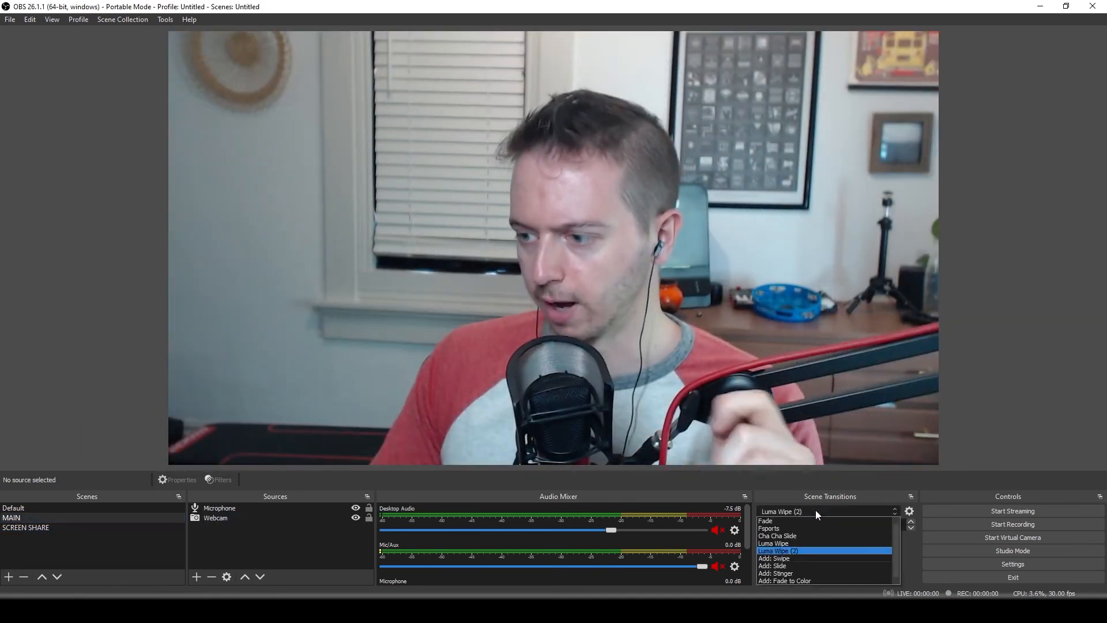
click(815, 543)
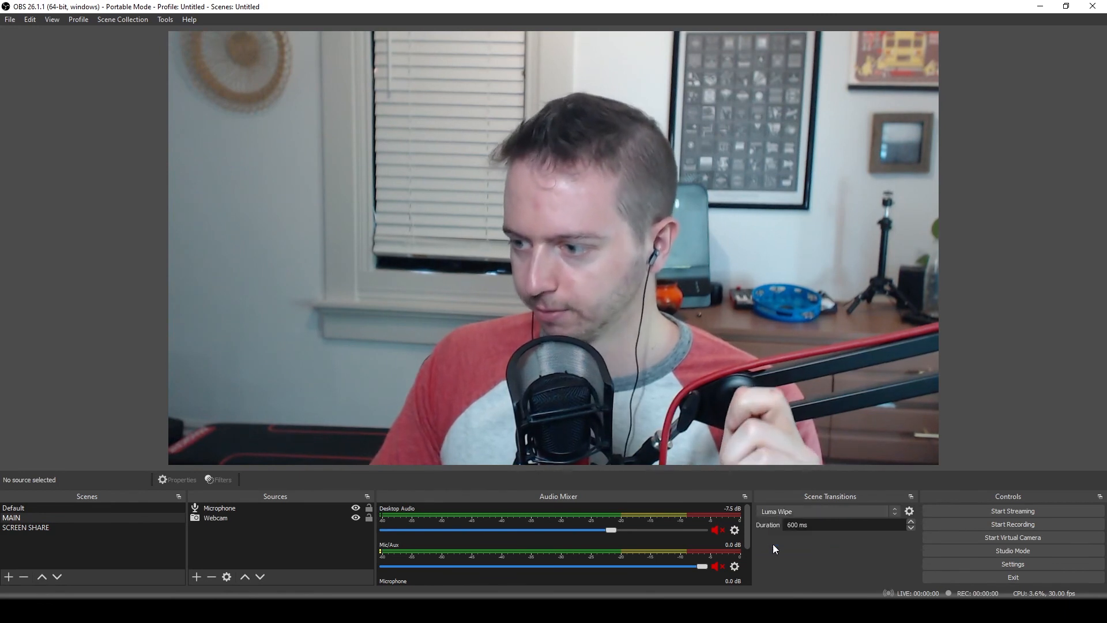
click(21, 527)
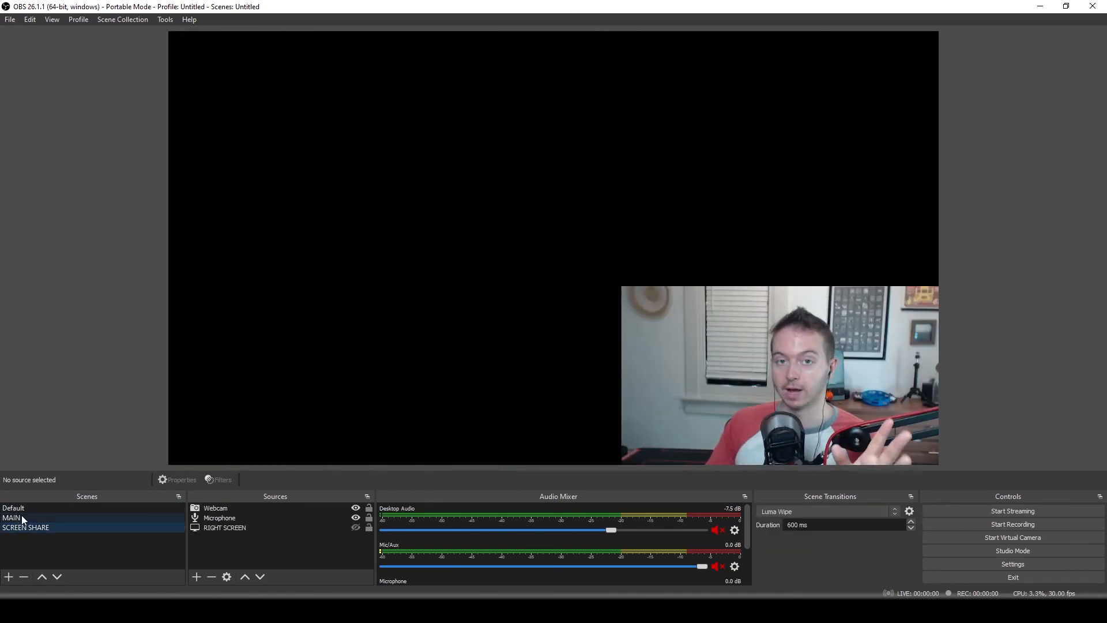
click(22, 516)
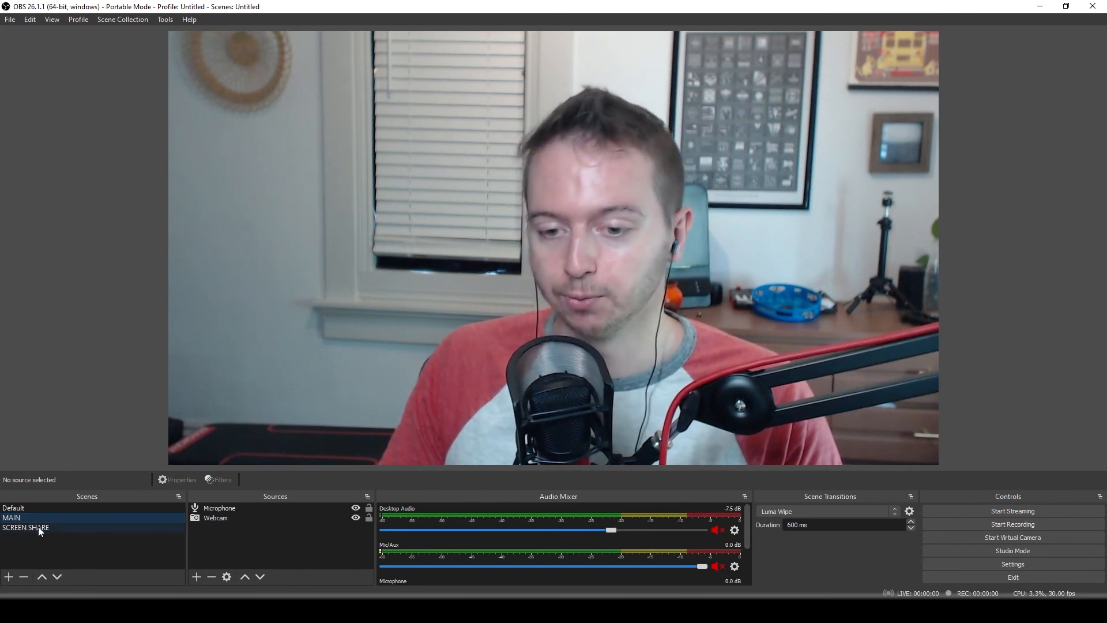
Switch to the SCREEN SHARE scene, show its RIGHT SCREEN source briefly and hide it again.
click(38, 527)
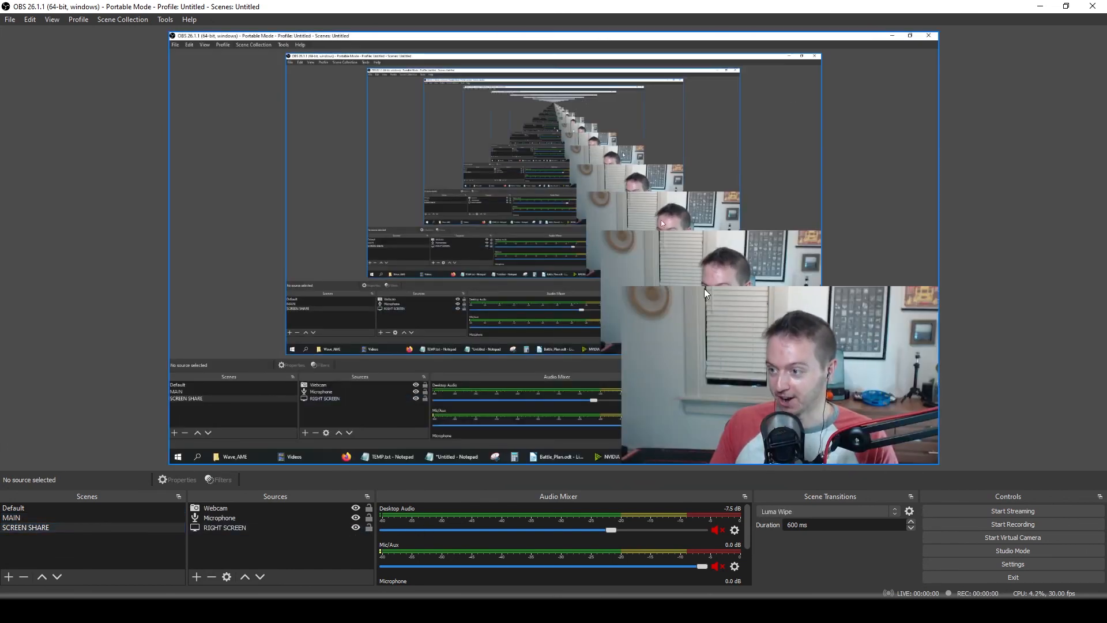
click(355, 527)
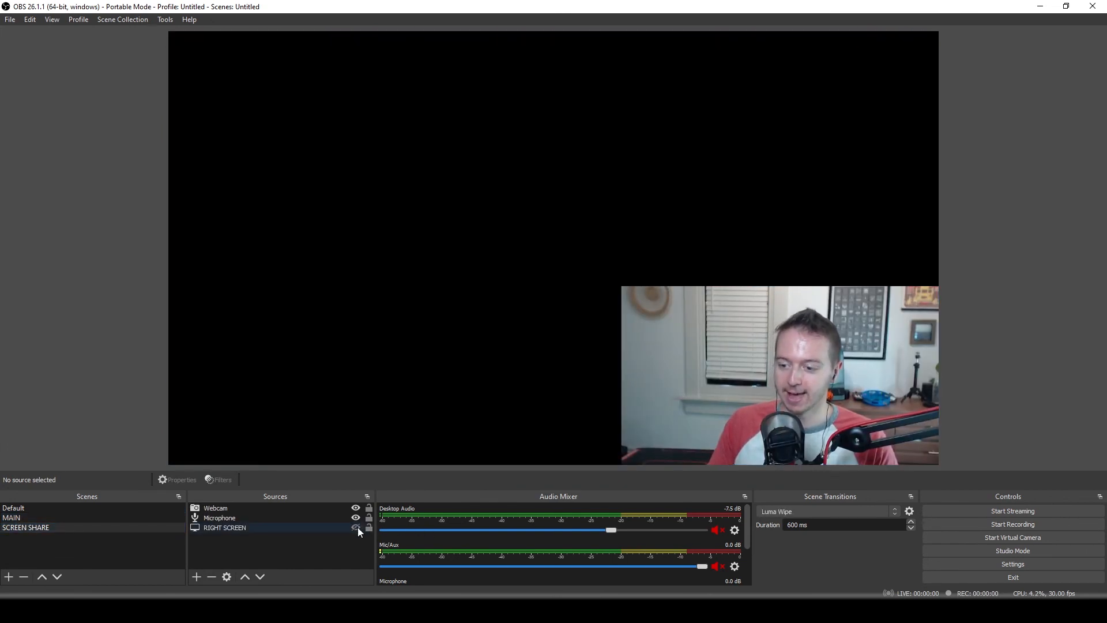
Watch the Luma Wipe in both directions by switching to MAIN, to SCREEN SHARE and back to MAIN.
click(52, 518)
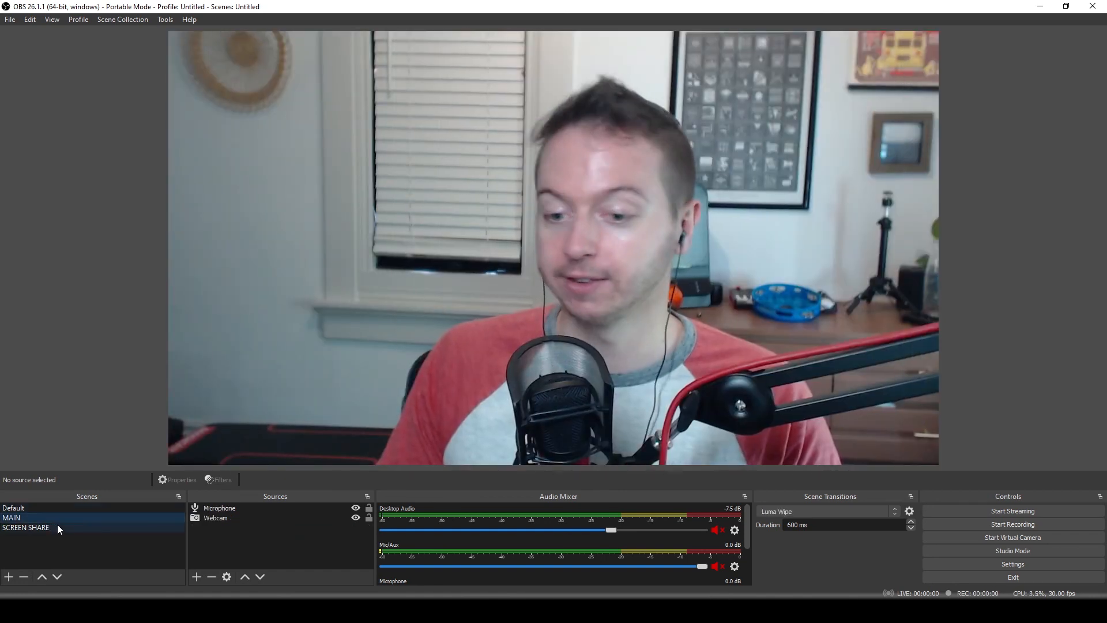
click(57, 526)
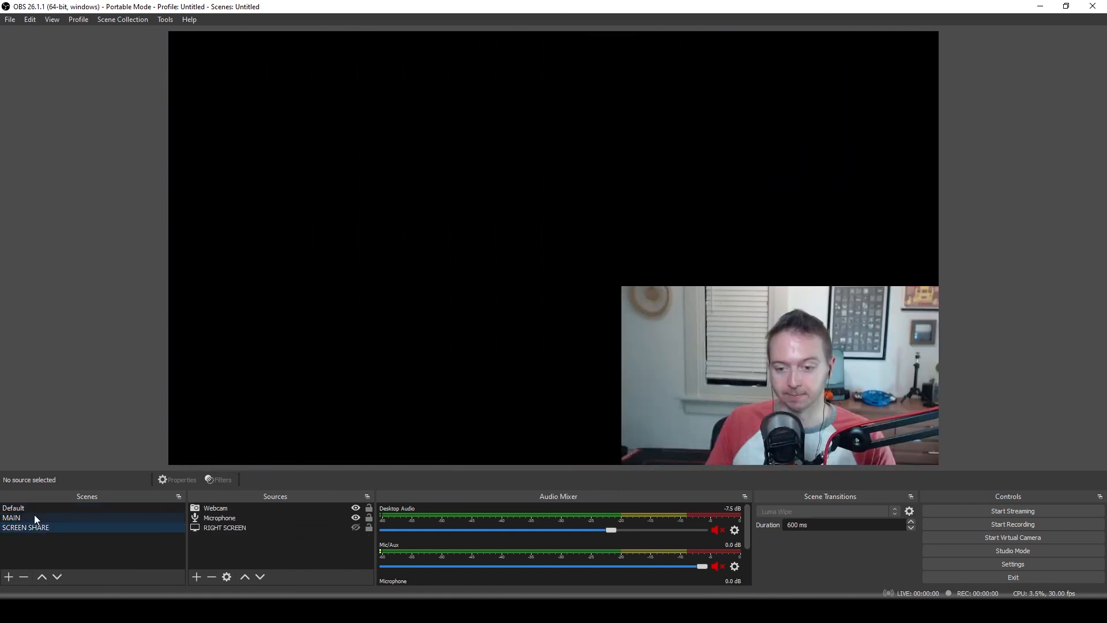
click(27, 517)
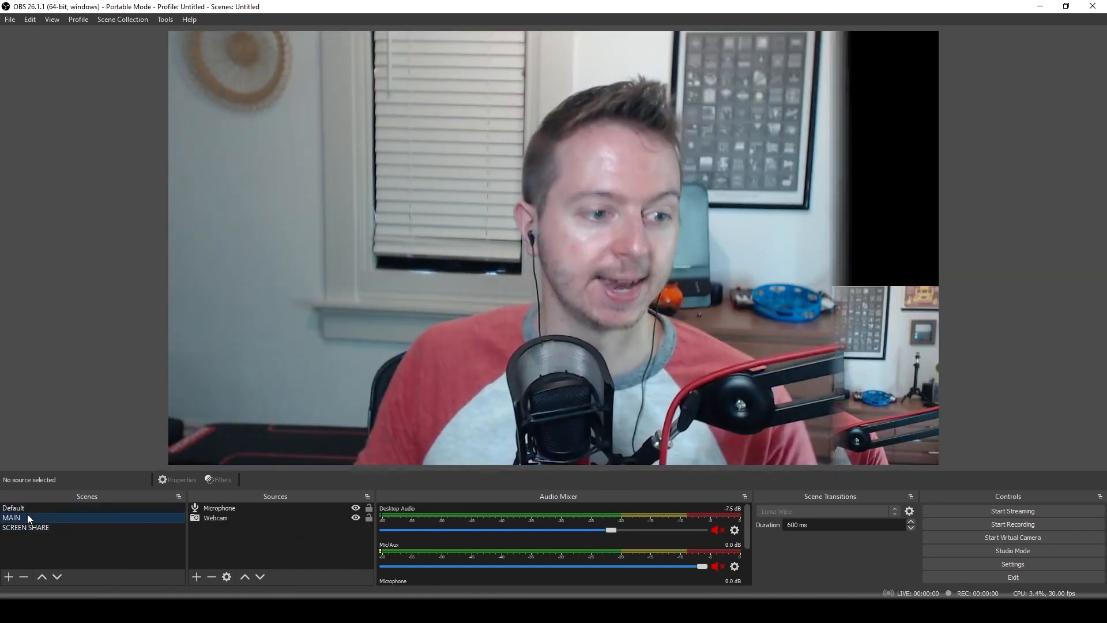